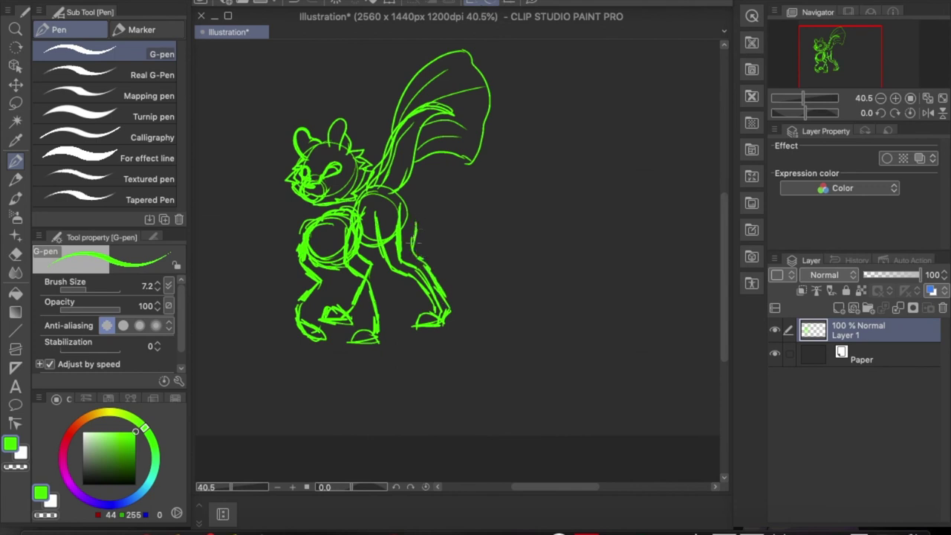
Sketch green outer contours on the legs, jagged chest and rump fur, and a toed hind paw with ankle fluff
drag(385, 315, 365, 250)
mouse_move(382, 182)
mouse_down()
mouse_move(374, 202)
mouse_move(320, 245)
mouse_move(333, 235)
mouse_move(295, 238)
mouse_move(287, 321)
mouse_up()
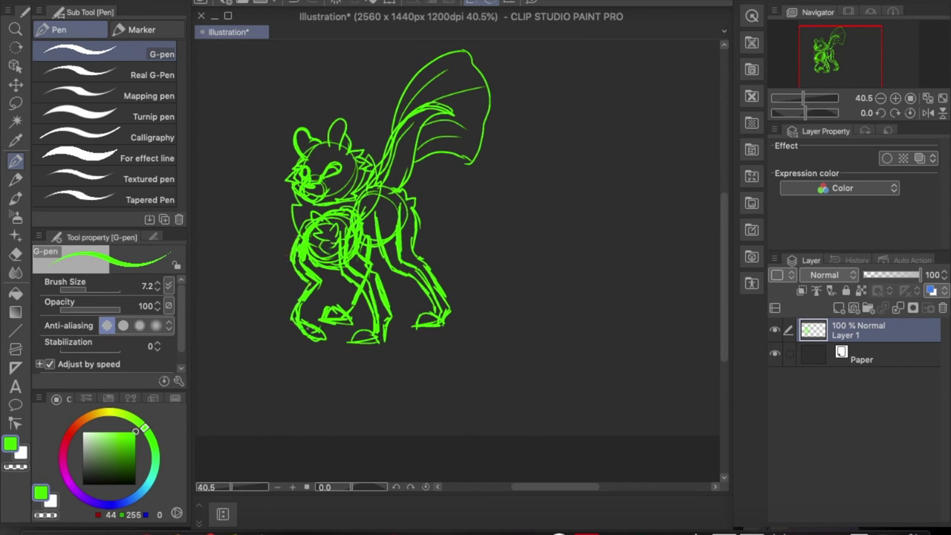
drag(331, 267, 312, 318)
drag(313, 272, 343, 261)
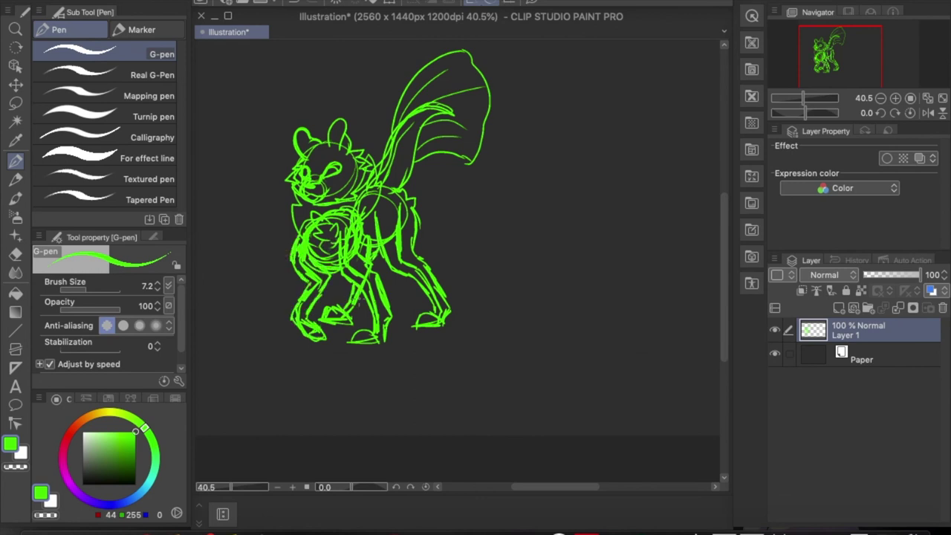
scroll(423, 331, down, 1)
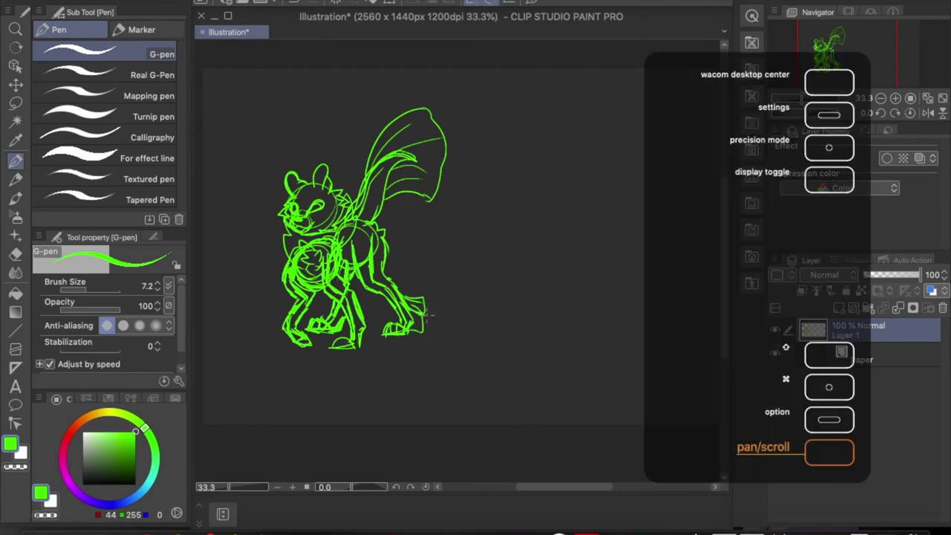
scroll(417, 310, up, 3)
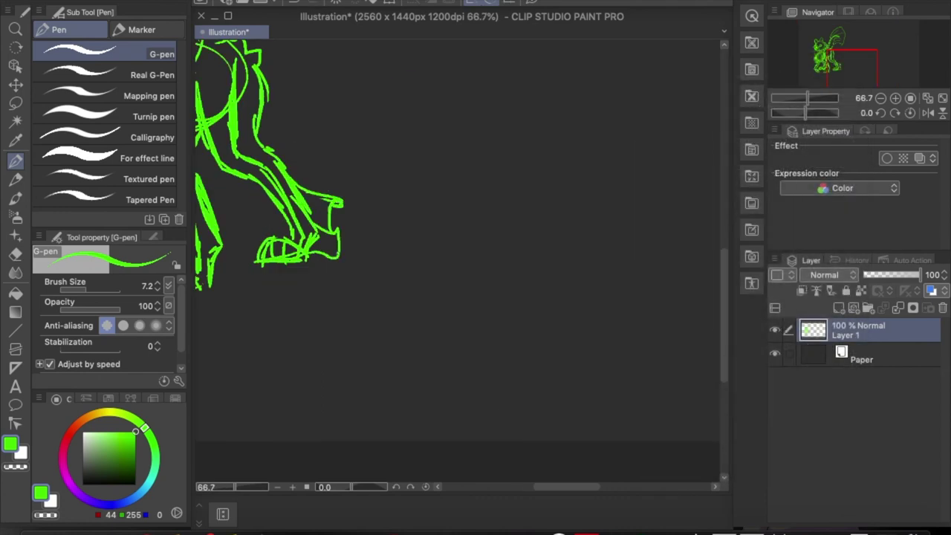
Sketch the tail as a flared fan with layered tip segments, inner fur lines and a shaded lower edge
scroll(322, 171, up, 5)
drag(479, 200, 493, 225)
drag(499, 261, 512, 293)
drag(499, 330, 390, 347)
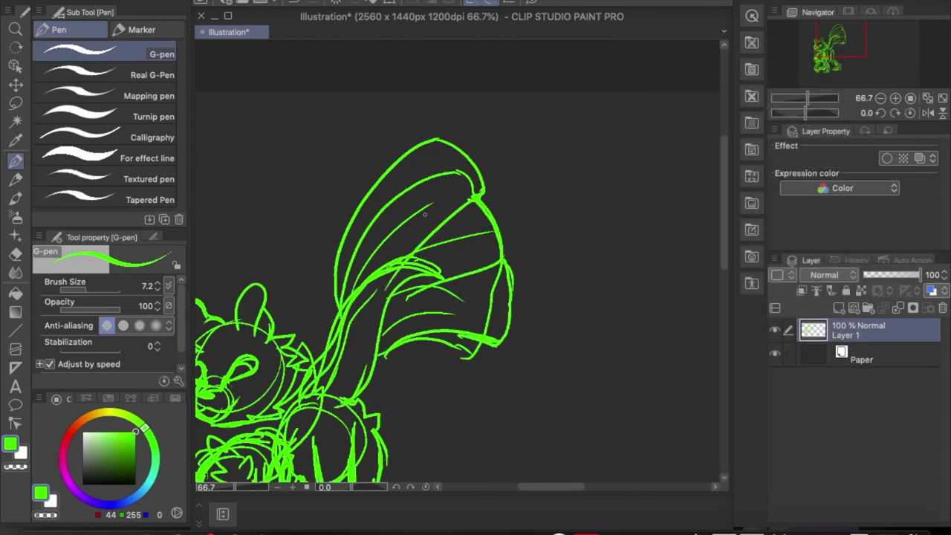
drag(338, 324, 331, 232)
drag(410, 332, 474, 327)
Sketch toes and ankle fluff on the remaining paws and add the folded inner shape to the creature's right-hand ear
scroll(445, 297, down, 5)
scroll(451, 329, up, 2)
mouse_move(410, 310)
mouse_down()
mouse_move(451, 329)
mouse_move(401, 394)
mouse_move(441, 377)
mouse_up()
drag(416, 332, 433, 335)
drag(211, 355, 241, 343)
drag(255, 304, 227, 348)
drag(228, 303, 255, 309)
scroll(562, 263, down, 3)
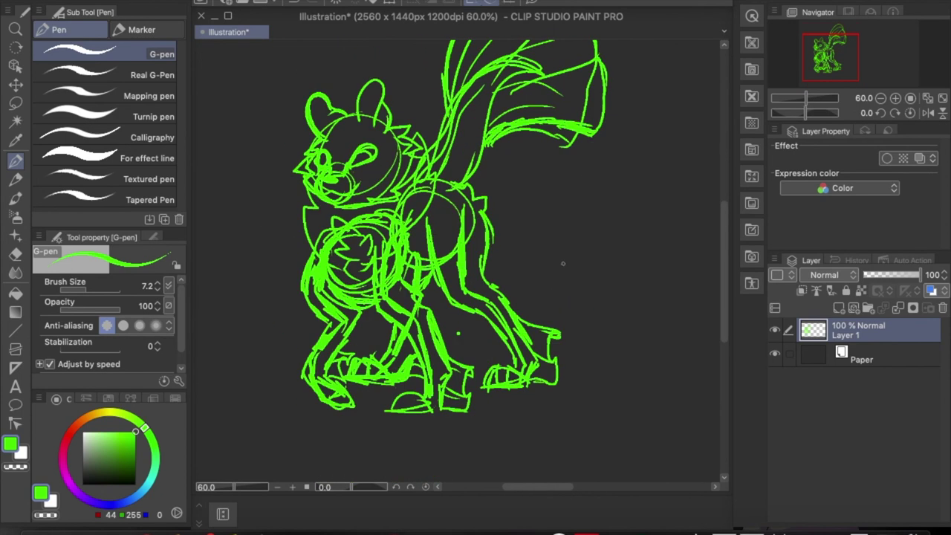
drag(377, 95, 358, 99)
scroll(474, 97, down, 2)
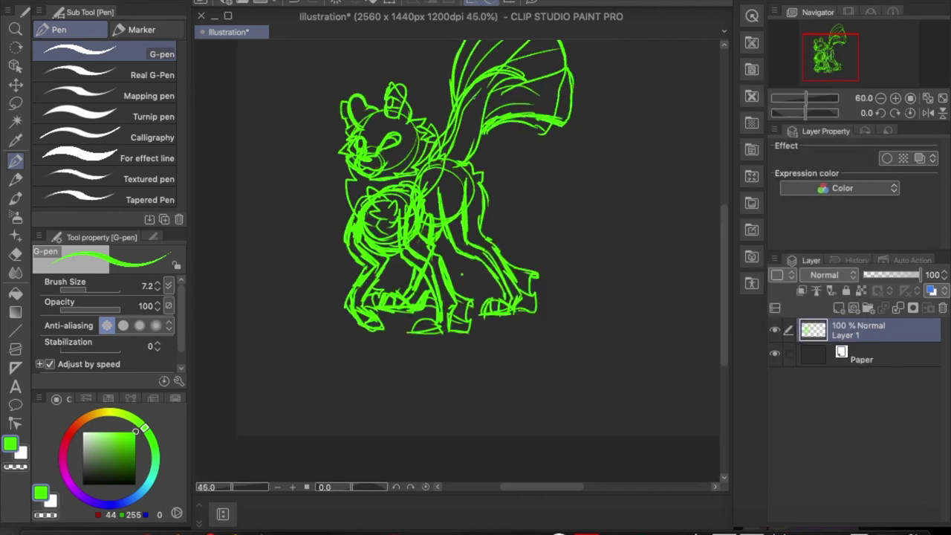
On a new layer over the sketch dimmed to 31% opacity, ink the right-hand eye, nose and mouth in black
key(ctrl+shift+n)
scroll(325, 276, up, 4)
mouse_move(323, 269)
mouse_down()
mouse_move(332, 293)
mouse_move(406, 277)
mouse_move(377, 245)
mouse_move(417, 196)
mouse_move(387, 239)
mouse_up()
Copy the inked eye to its own layer, flip it horizontally and place it over the left-hand eye as a guide
key(m)
drag(393, 176, 392, 180)
key(ctrl+c)
key(ctrl+v)
key(ctrl+t)
drag(407, 214, 327, 212)
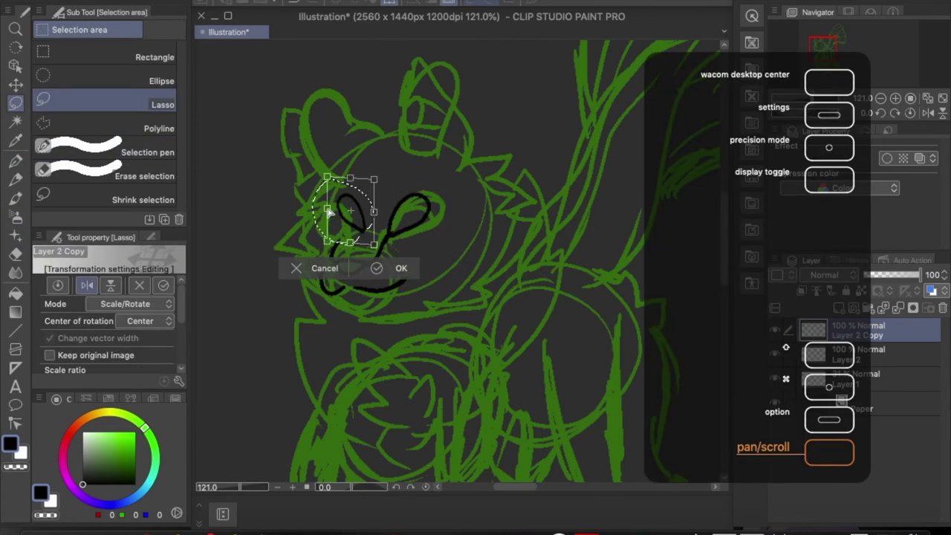
key(Return)
key(ctrl+d)
Trace the left-hand eye on Layer 2 over the copy faded to 45% opacity and delete Layer 2 Copy
click(800, 357)
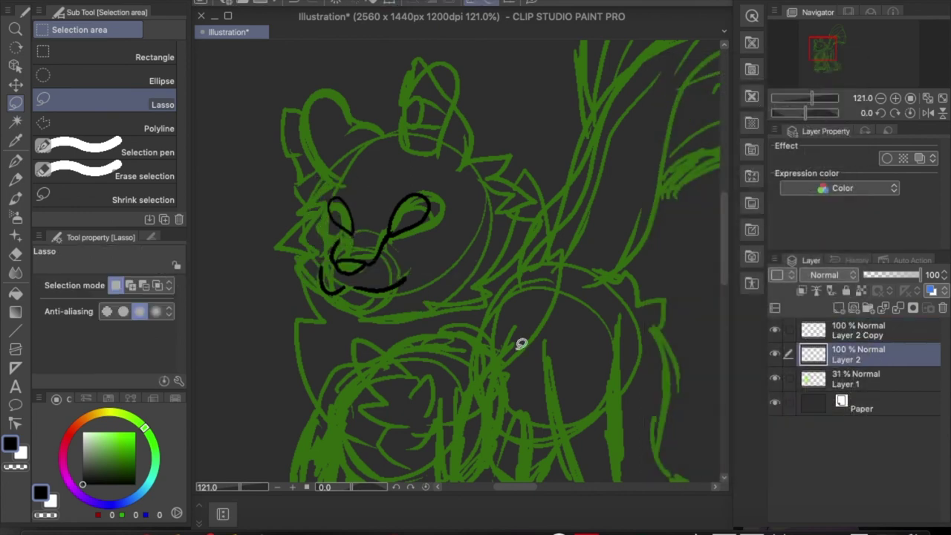
key(p)
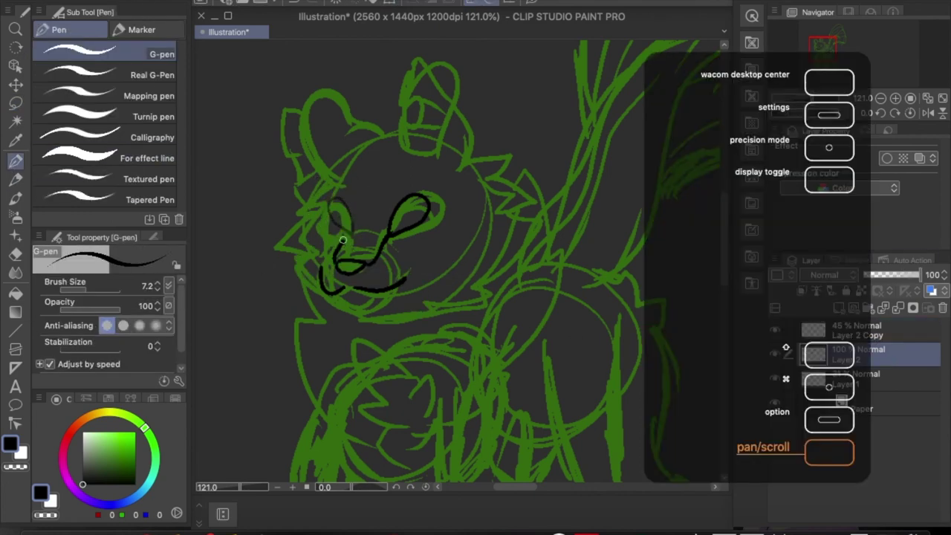
drag(345, 225, 349, 237)
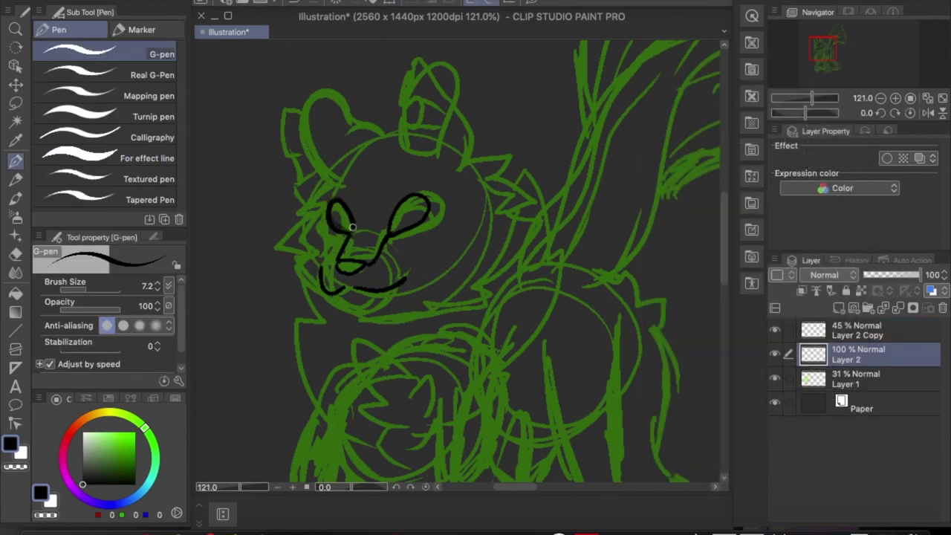
click(854, 330)
click(942, 307)
click(568, 208)
Ink the jaw line and the jagged cheek fur on both sides of the face
mouse_move(328, 293)
mouse_down()
mouse_move(372, 319)
mouse_move(450, 295)
mouse_move(431, 305)
mouse_move(486, 257)
mouse_move(465, 188)
mouse_move(532, 199)
mouse_move(465, 286)
mouse_up()
key(ctrl+z)
mouse_move(327, 188)
mouse_down()
mouse_move(300, 226)
mouse_move(327, 297)
mouse_up()
Ink both ears with their folds and the top of the head between them
mouse_move(439, 157)
mouse_down()
mouse_move(405, 135)
mouse_move(412, 68)
mouse_move(449, 94)
mouse_up()
drag(407, 138, 413, 49)
mouse_move(416, 48)
mouse_down()
mouse_move(456, 96)
mouse_move(416, 131)
mouse_up()
key(ctrl+z)
mouse_move(428, 65)
mouse_down()
mouse_move(456, 101)
mouse_move(460, 163)
mouse_up()
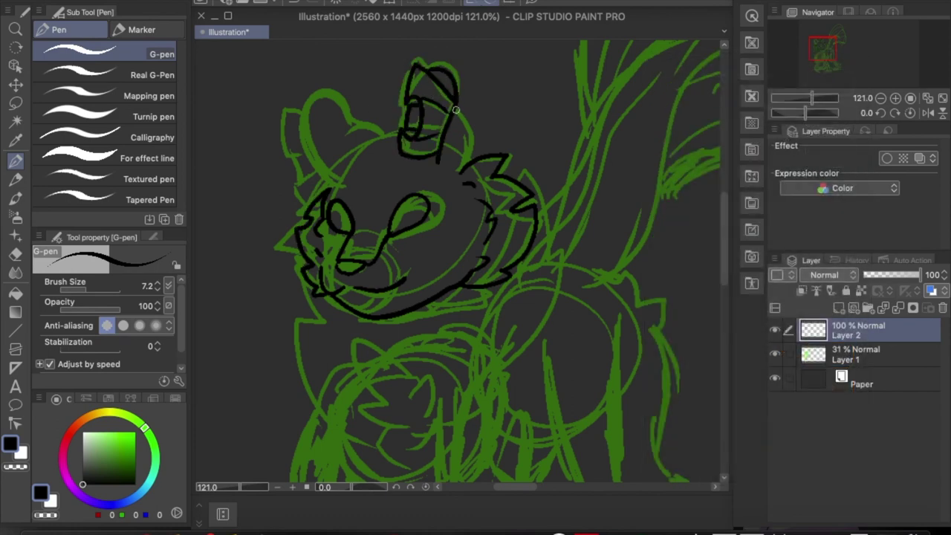
drag(455, 108, 468, 167)
mouse_move(342, 156)
mouse_down()
mouse_move(377, 119)
mouse_move(390, 131)
mouse_move(306, 187)
mouse_move(383, 129)
mouse_up()
drag(287, 110, 294, 150)
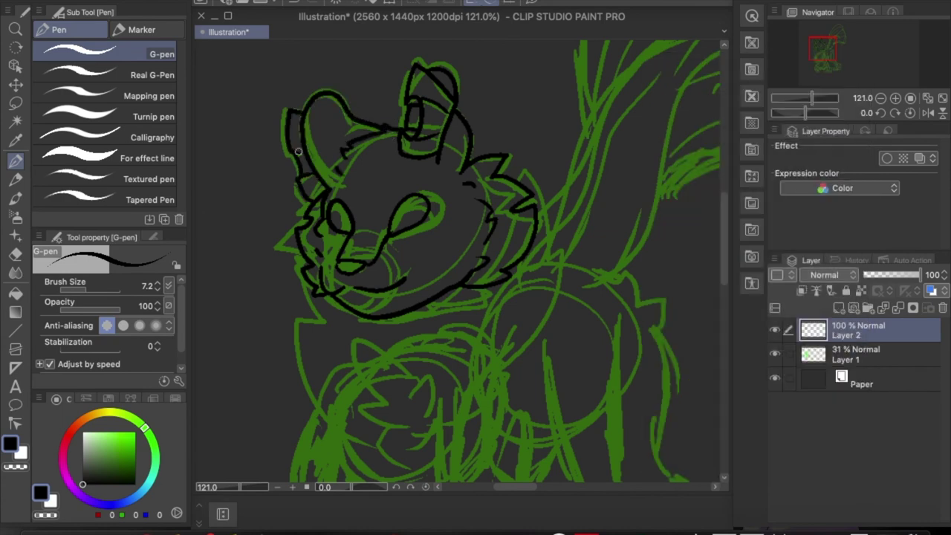
Ink the shaggy neck ruff below the head along both sides of the chest
scroll(297, 156, down, 3)
scroll(461, 260, up, 2)
mouse_move(507, 202)
mouse_down()
mouse_move(516, 220)
mouse_move(513, 305)
mouse_up()
mouse_move(250, 224)
mouse_down()
mouse_move(259, 302)
mouse_move(297, 375)
mouse_up()
drag(513, 295, 440, 399)
mouse_move(352, 313)
mouse_down()
mouse_move(322, 380)
mouse_move(359, 405)
mouse_up()
drag(346, 417, 373, 429)
drag(363, 326, 393, 402)
key(ctrl+z)
mouse_move(375, 311)
mouse_down()
mouse_move(362, 339)
mouse_move(380, 378)
mouse_up()
scroll(389, 309, down, 3)
key(ctrl+z)
key(ctrl+z)
key(ctrl+z)
key(ctrl+z)
Redraw the neck ruff's jagged sides and ink the fur tuft in the middle of the chest
mouse_move(364, 173)
mouse_down()
mouse_move(353, 194)
mouse_move(350, 242)
mouse_move(333, 260)
mouse_up()
drag(467, 156, 435, 260)
mouse_move(391, 198)
mouse_down()
mouse_move(379, 220)
mouse_move(400, 241)
mouse_up()
Ink the right-hand front leg with elbow fur and its rounded paw with toe lines
drag(456, 340, 494, 434)
drag(483, 242, 532, 407)
drag(516, 451, 532, 407)
drag(494, 300, 509, 306)
scroll(523, 373, up, 3)
mouse_move(455, 295)
mouse_down()
mouse_move(436, 331)
mouse_move(457, 334)
mouse_move(415, 331)
mouse_move(490, 331)
mouse_up()
key(ctrl+z)
mouse_move(411, 326)
mouse_down()
mouse_move(413, 340)
mouse_move(513, 327)
mouse_up()
Add a new layer and try curved fluff shapes behind the right-hand front paw's ankle
key(ctrl+shift+n)
drag(525, 228, 572, 242)
drag(513, 331, 557, 312)
mouse_move(551, 313)
mouse_down()
mouse_move(572, 245)
mouse_move(525, 322)
mouse_up()
key(ctrl+z)
key(ctrl+z)
key(ctrl+z)
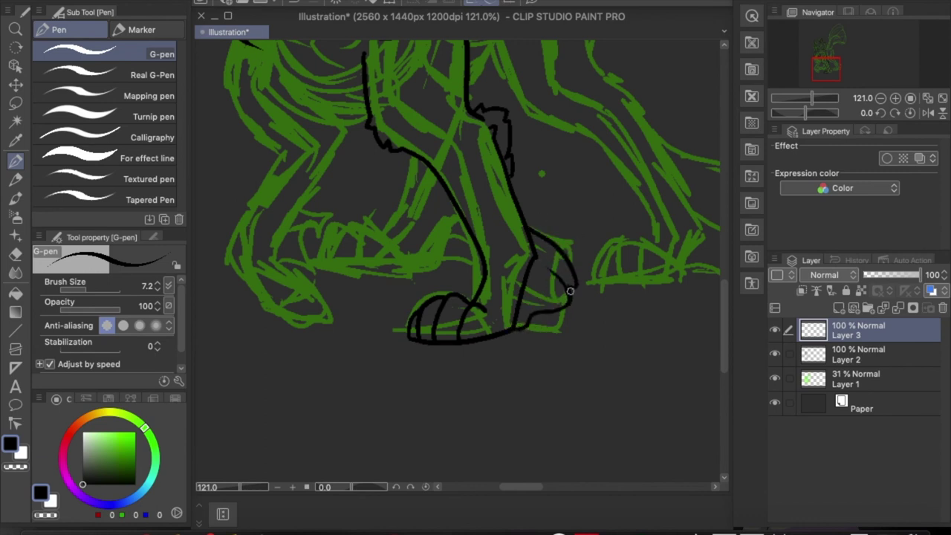
key(ctrl+z)
drag(528, 223, 566, 333)
key(ctrl+z)
Try a layered ankle tuft with inner lines behind the right-hand front paw on Layer 3
drag(524, 295, 550, 314)
drag(519, 207, 559, 258)
scroll(559, 258, down, 3)
scroll(552, 186, up, 5)
mouse_move(479, 364)
mouse_down()
mouse_move(486, 467)
mouse_move(453, 446)
mouse_move(475, 401)
mouse_move(447, 423)
mouse_up()
scroll(447, 423, down, 3)
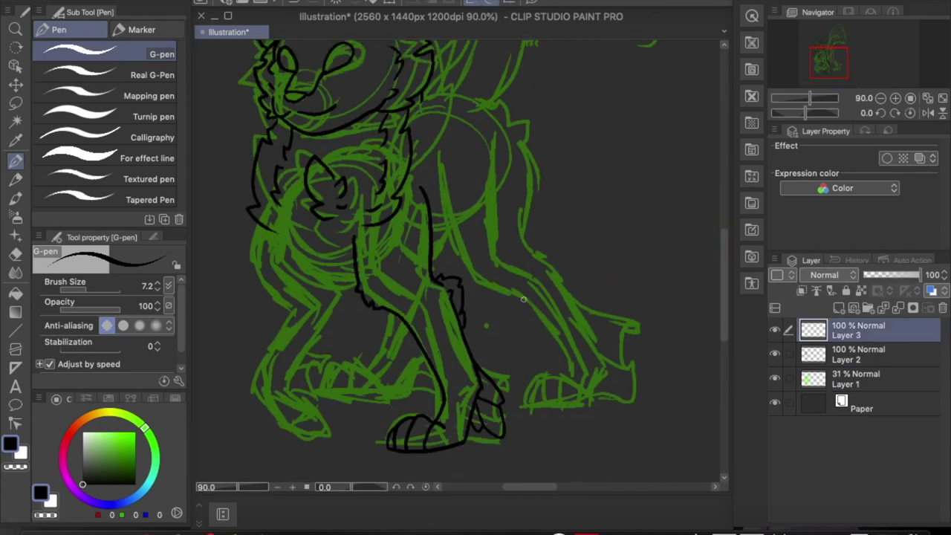
Redraw the front ankle tuft as a wavy jagged outline with inner fur lines and merge it into Layer 2
mouse_move(494, 372)
mouse_down()
mouse_move(475, 430)
mouse_move(496, 387)
mouse_up()
key(ctrl+z)
drag(490, 439, 476, 403)
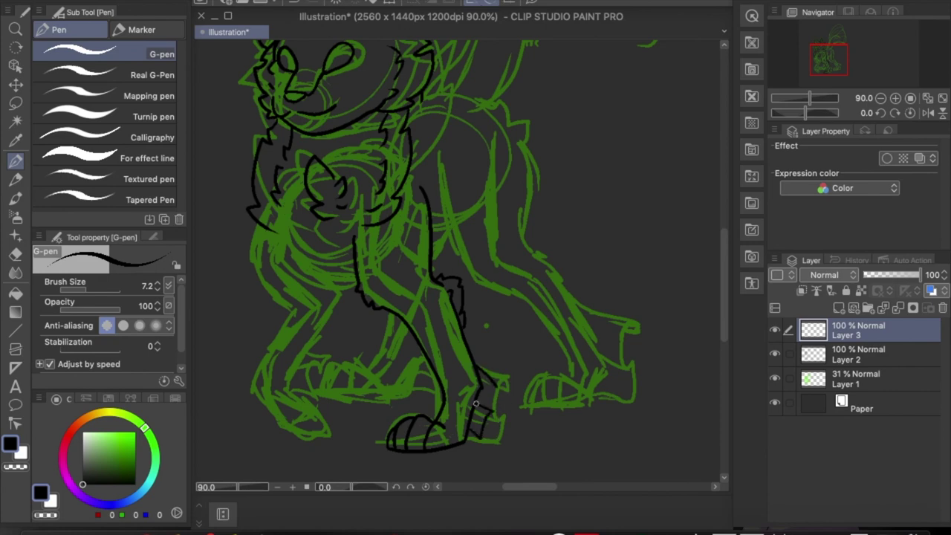
key(ctrl+z)
key(ctrl+z)
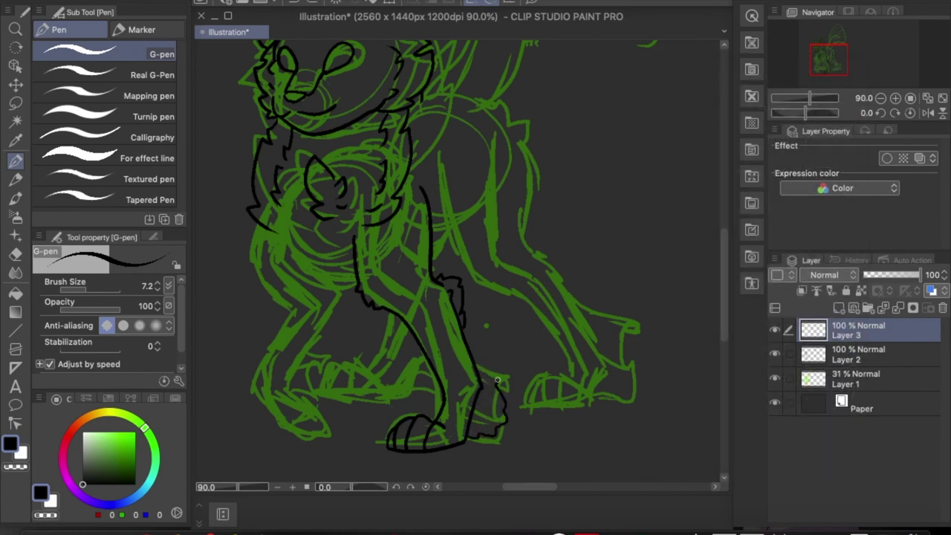
key(ctrl+shift+n)
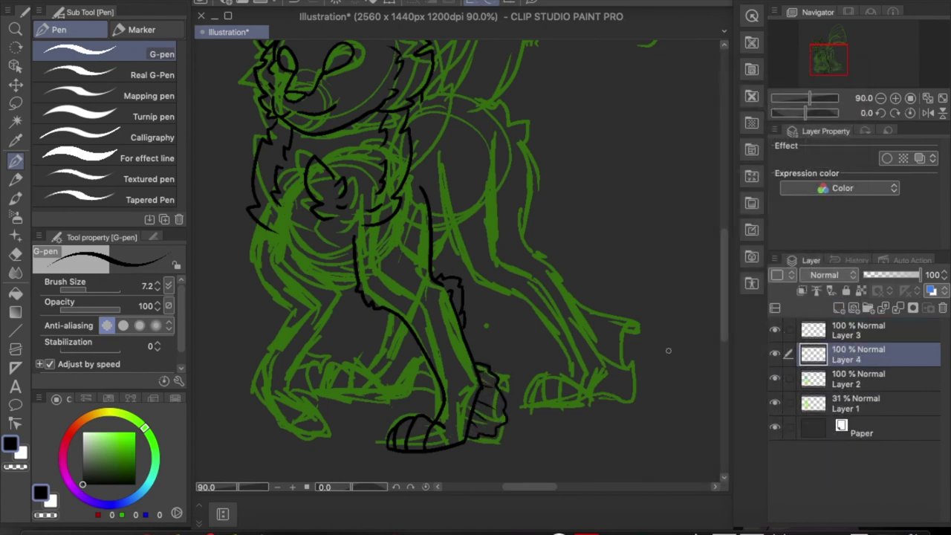
key(ctrl+z)
key(ctrl+z)
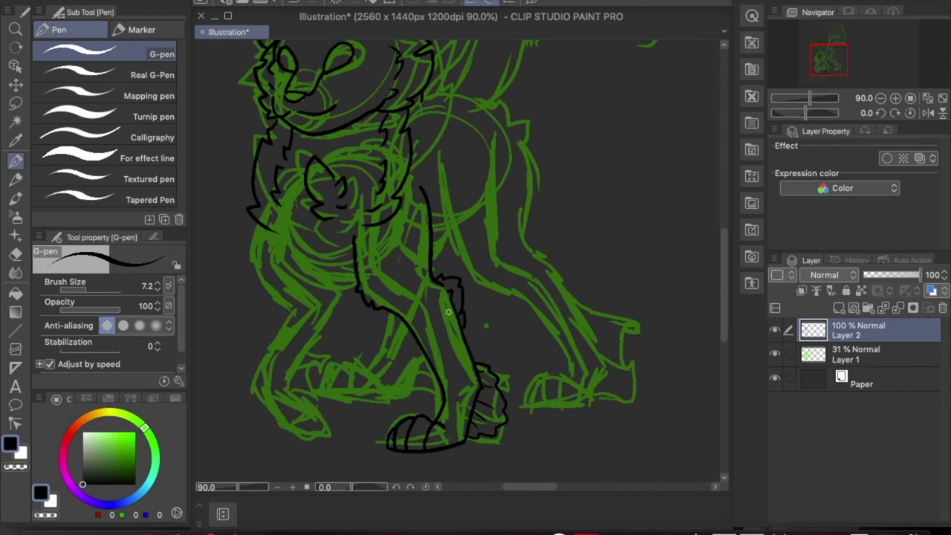
Ink the left-hand front leg with its chest edge, elbow fur, paw and jagged ankle fluff
drag(357, 281, 257, 228)
mouse_move(257, 277)
mouse_down()
mouse_move(262, 367)
mouse_move(307, 397)
mouse_move(336, 305)
mouse_up()
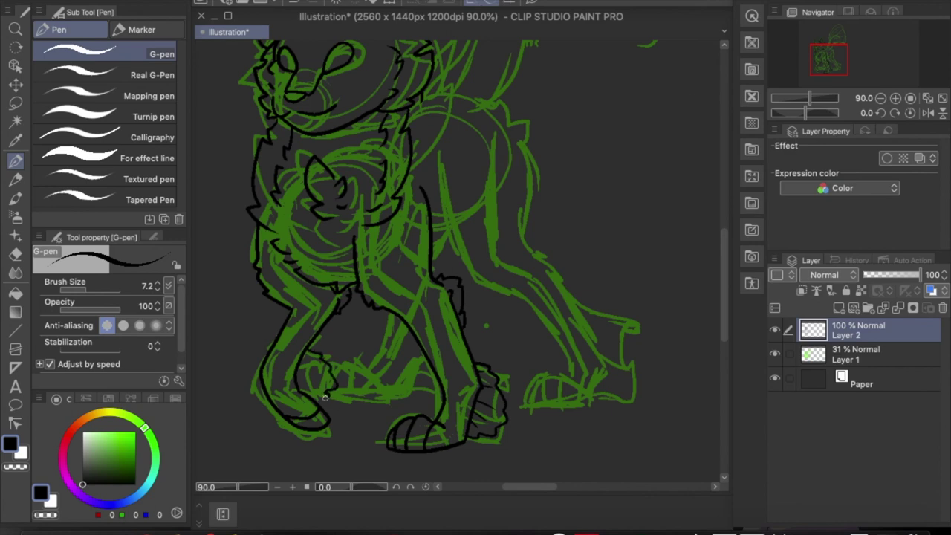
key(ctrl+z)
mouse_move(320, 336)
mouse_down()
mouse_move(327, 371)
mouse_move(306, 394)
mouse_up()
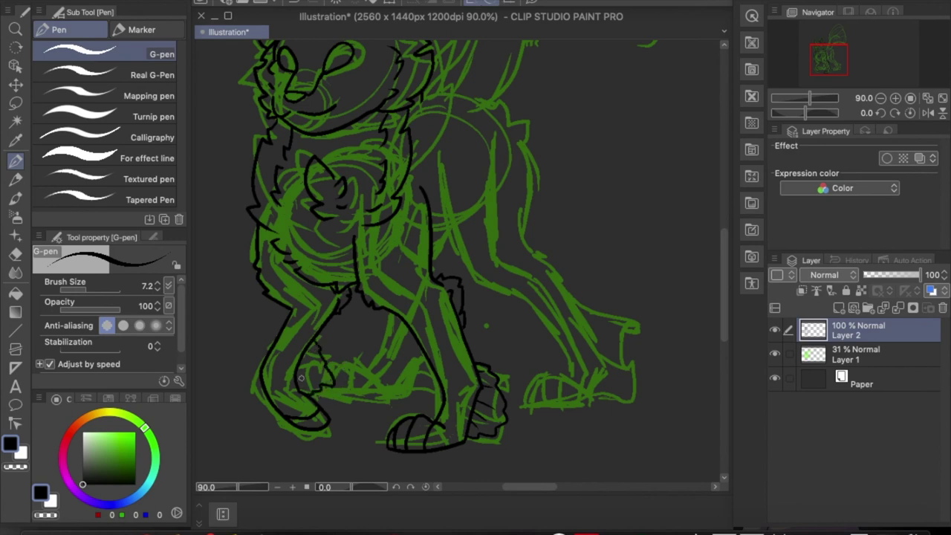
Ink the front edge of the near hind leg from the thigh down with a jagged fur edge at the knee
mouse_move(458, 181)
mouse_down()
mouse_move(479, 251)
mouse_move(557, 321)
mouse_up()
drag(460, 216, 518, 281)
scroll(524, 258, up, 3)
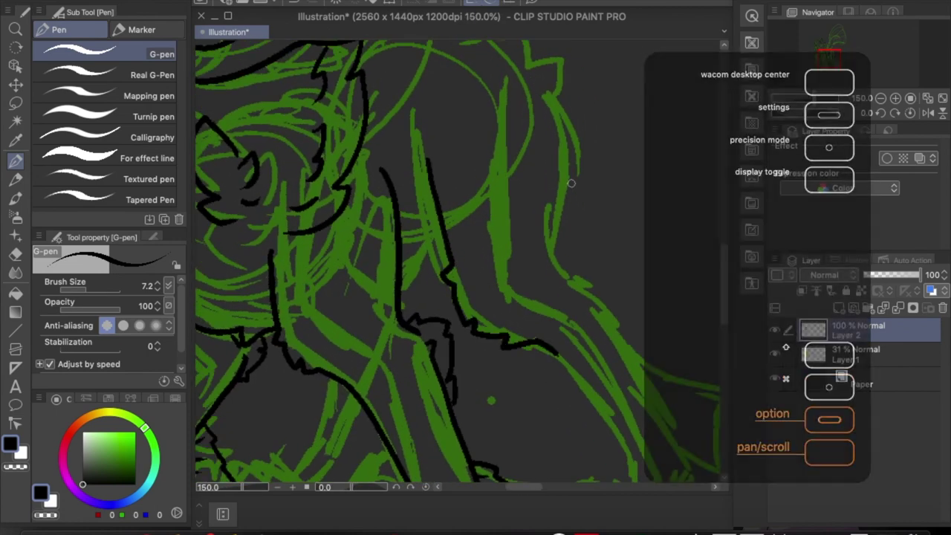
scroll(460, 316, down, 3)
Ink the furry rump, the back of the near thigh with its hock tuft, and the lower leg's front edge
mouse_move(429, 118)
mouse_down()
mouse_move(476, 299)
mouse_move(513, 318)
mouse_move(527, 355)
mouse_up()
drag(524, 312, 535, 358)
drag(666, 345, 584, 333)
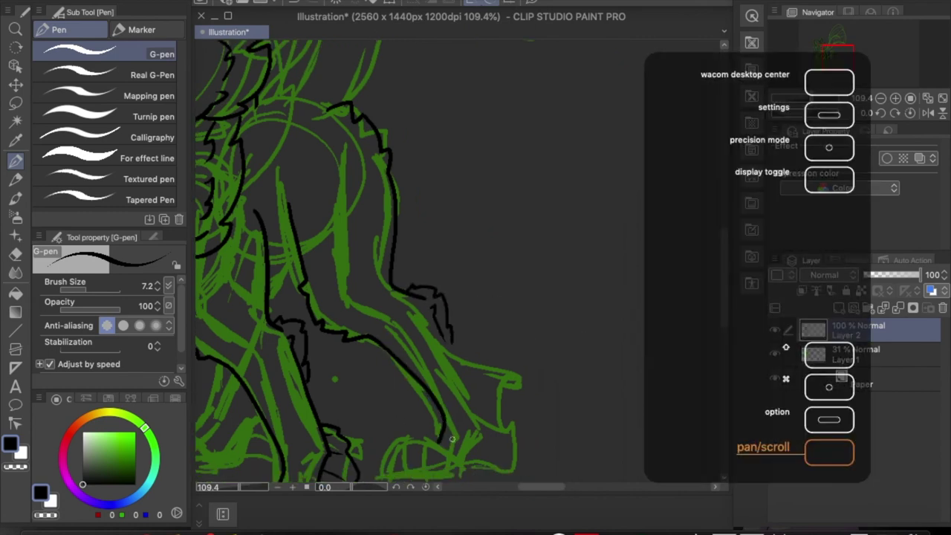
Ink the near hind leg's lower back edge and the jagged ankle tuft with short inner fur lines
scroll(448, 300, up, 3)
mouse_move(447, 300)
mouse_down()
mouse_move(333, 89)
mouse_move(393, 240)
mouse_move(388, 440)
mouse_up()
mouse_move(353, 158)
mouse_down()
mouse_move(411, 194)
mouse_move(475, 356)
mouse_move(390, 427)
mouse_up()
drag(429, 300, 475, 294)
drag(420, 363, 464, 348)
drag(435, 250, 419, 268)
drag(405, 202, 388, 225)
Ink the near hind paw with a rounded top, toe lines and a flat base
drag(431, 303, 474, 295)
key(ctrl+z)
scroll(427, 357, down, 2)
drag(401, 297, 401, 356)
mouse_move(416, 296)
mouse_down()
mouse_move(431, 349)
mouse_move(487, 326)
mouse_move(508, 347)
mouse_move(364, 361)
mouse_move(518, 354)
mouse_up()
key(ctrl+z)
key(ctrl+z)
key(ctrl+z)
mouse_move(438, 299)
mouse_down()
mouse_move(429, 355)
mouse_move(476, 310)
mouse_up()
mouse_move(386, 358)
mouse_down()
mouse_move(446, 290)
mouse_move(358, 364)
mouse_move(522, 348)
mouse_up()
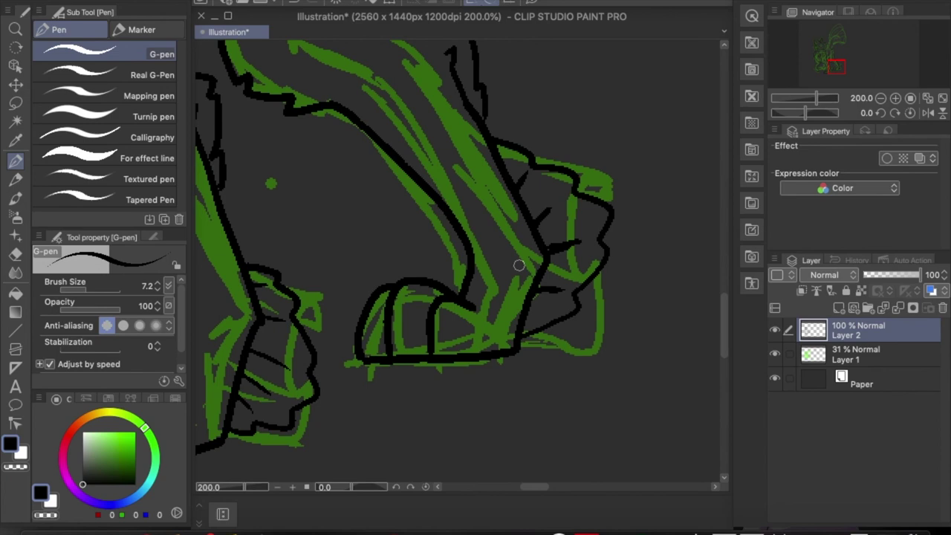
scroll(535, 163, down, 5)
scroll(535, 159, up, 5)
drag(404, 235, 493, 248)
drag(433, 237, 493, 248)
drag(444, 230, 434, 264)
mouse_move(405, 263)
mouse_down()
mouse_move(394, 276)
mouse_move(512, 278)
mouse_up()
key(ctrl+z)
key(ctrl+z)
key(ctrl+z)
key(ctrl+z)
key(ctrl+z)
Ink the far hind paw between the front legs with its toes, leg edge and ankle fur
drag(405, 238, 416, 225)
mouse_move(407, 235)
mouse_down()
mouse_move(487, 229)
mouse_move(438, 266)
mouse_up()
drag(398, 257, 509, 277)
drag(531, 117, 511, 208)
drag(438, 261, 440, 280)
drag(552, 249, 536, 275)
mouse_move(597, 193)
mouse_down()
mouse_move(547, 257)
mouse_move(618, 247)
mouse_up()
drag(598, 222, 563, 245)
scroll(596, 187, down, 5)
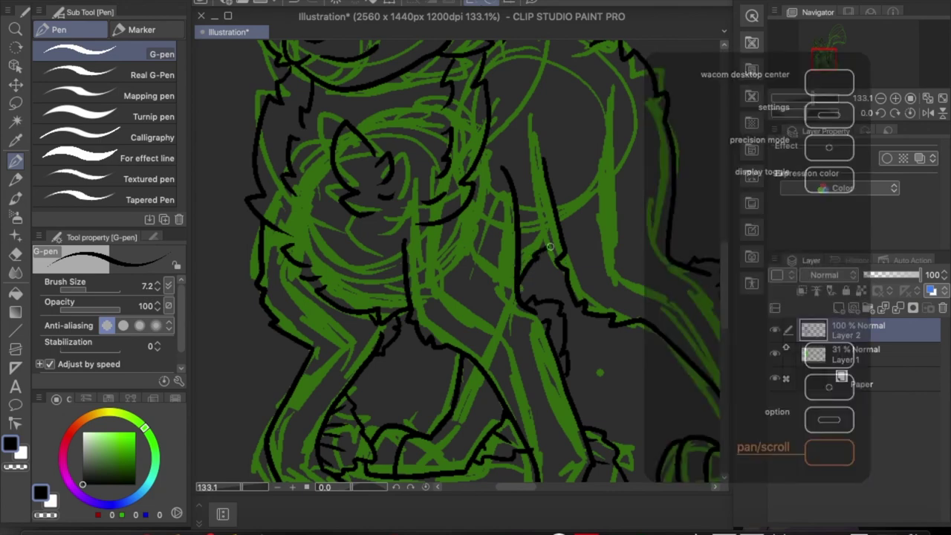
Ink the tail from its base on the rump up into the wide plume with flowing inner fur lines
drag(631, 67, 590, 176)
scroll(590, 176, up, 2)
mouse_move(299, 326)
mouse_down()
mouse_move(364, 180)
mouse_move(398, 304)
mouse_move(383, 358)
mouse_up()
scroll(421, 130, up, 3)
scroll(533, 84, down, 5)
mouse_move(300, 383)
mouse_down()
mouse_move(424, 208)
mouse_move(496, 355)
mouse_up()
drag(340, 425, 499, 367)
drag(379, 332, 438, 243)
drag(490, 347, 342, 388)
drag(475, 267, 371, 368)
scroll(446, 312, down, 5)
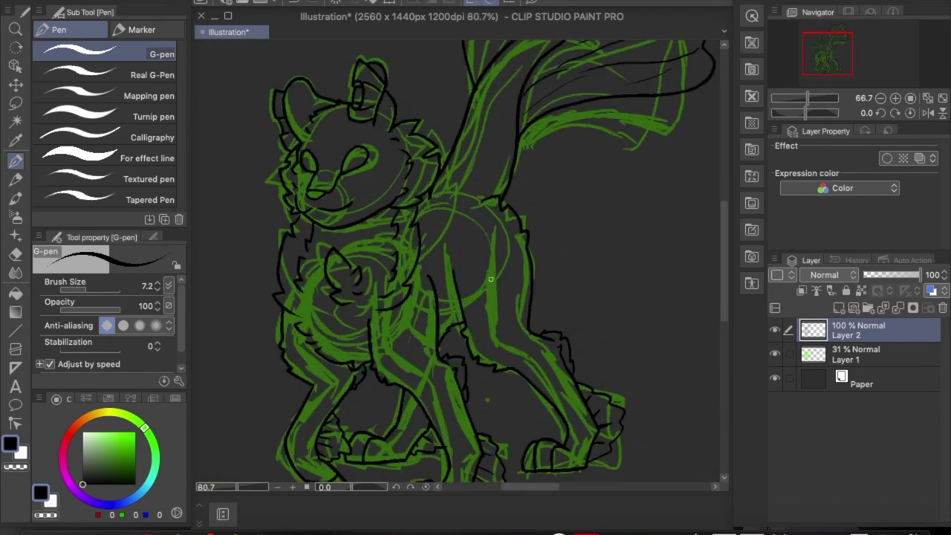
Hide the green sketch layer so only the black line art of the creature shows
scroll(490, 279, up, 3)
scroll(490, 279, down, 6)
click(775, 353)
scroll(494, 231, up, 2)
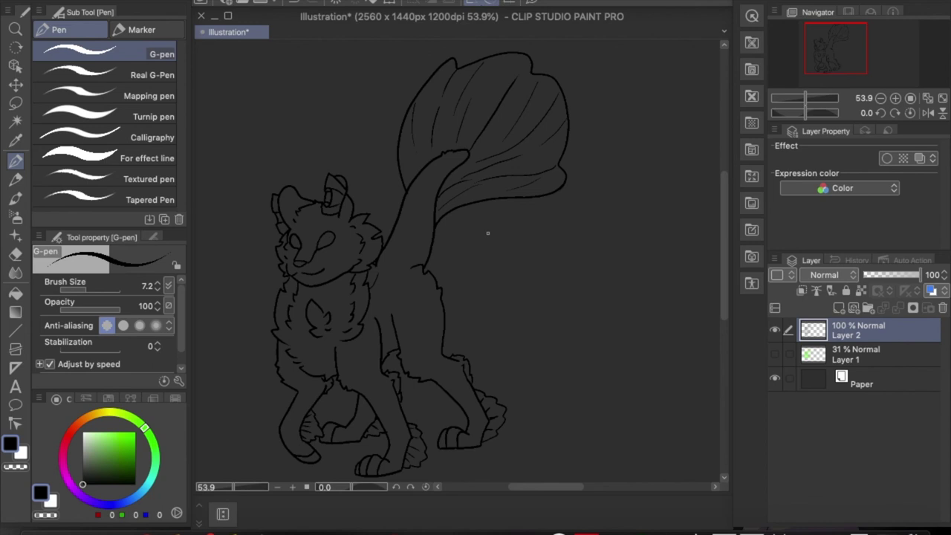
Duplicate the creature's line art onto a new layer and start transforming the copy
key(super+minus)
key(super+c)
key(super+v)
key(super+t)
click(201, 4)
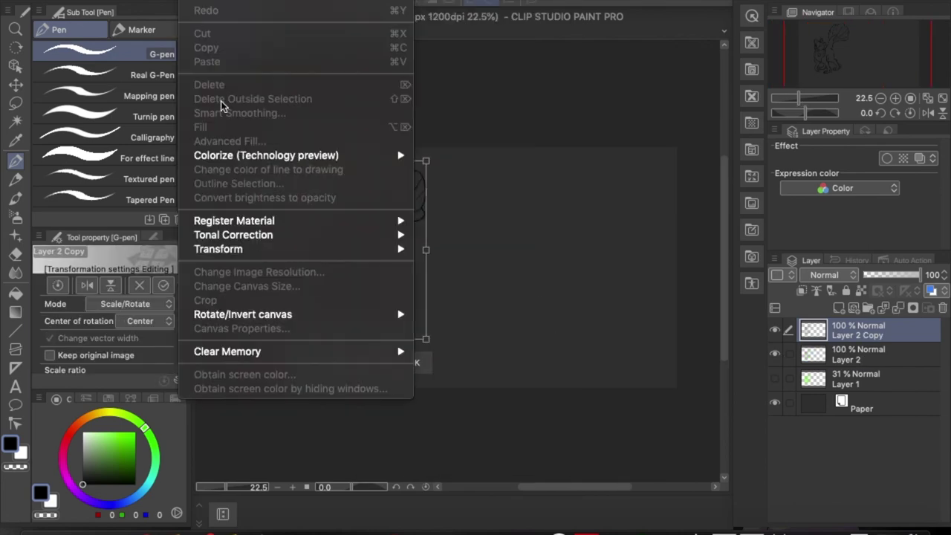
mouse_move(169, 3)
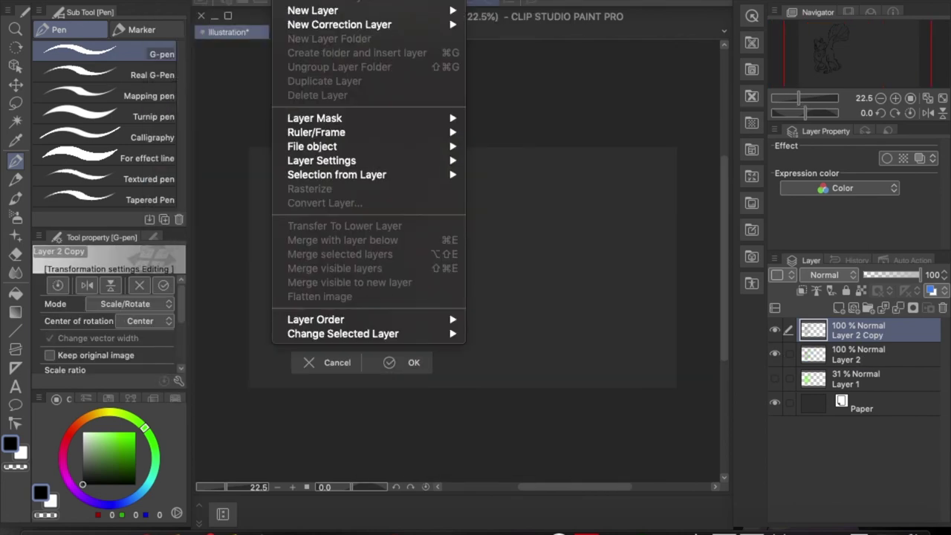
mouse_move(372, 4)
mouse_move(445, 2)
click(608, 95)
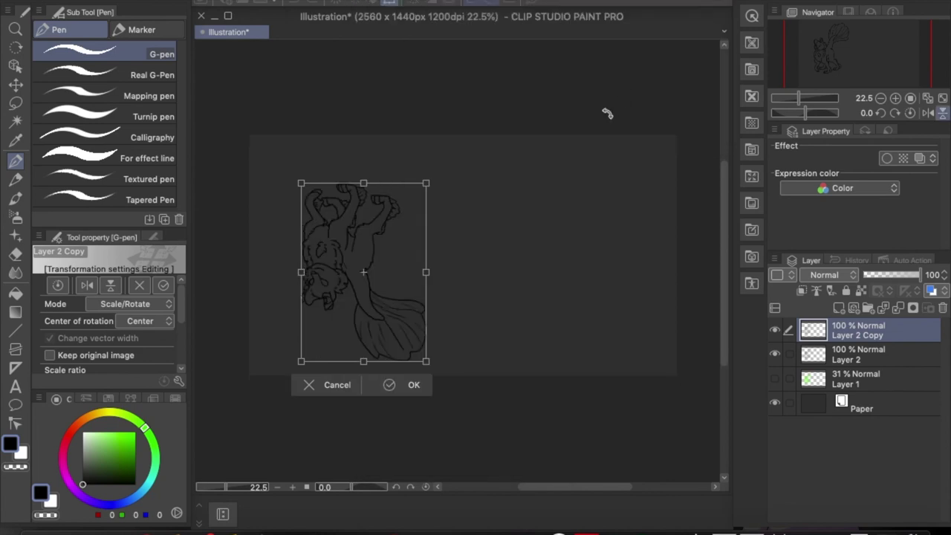
click(371, 4)
click(604, 91)
click(446, 4)
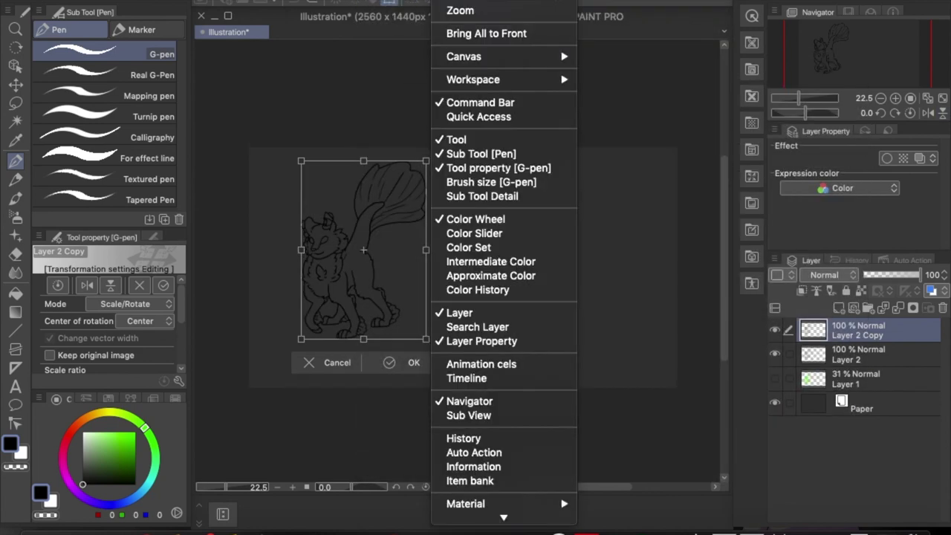
Flip the copied creature horizontally, place it on the right half of the canvas and apply the transformation
click(385, 258)
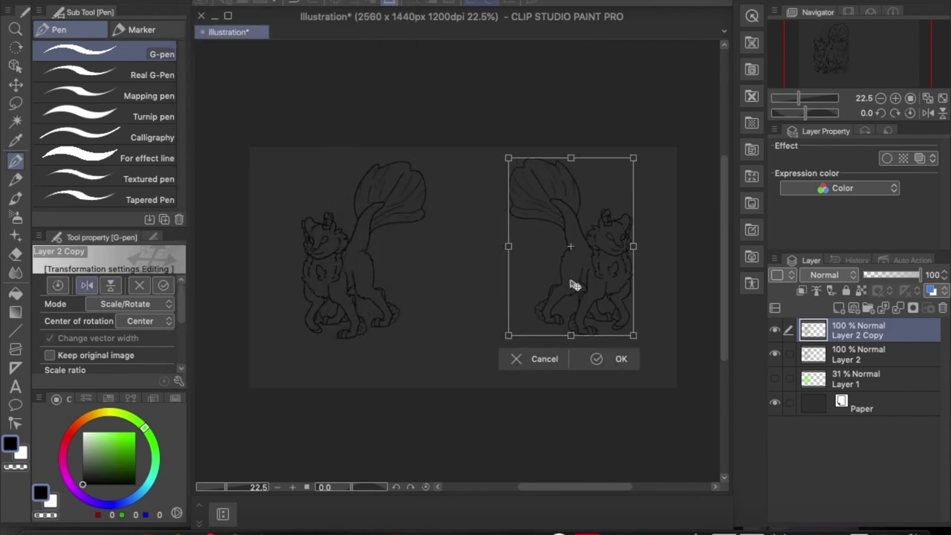
mouse_move(573, 283)
mouse_down()
mouse_move(562, 276)
mouse_move(569, 282)
mouse_up()
click(613, 365)
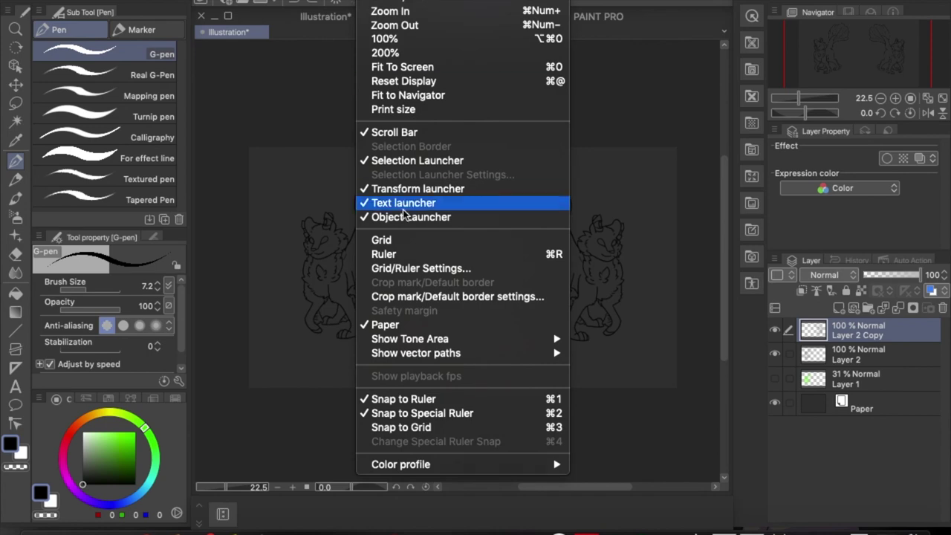
Line up the mirrored creature with the original against the temporarily shown canvas grid
click(342, 244)
scroll(589, 248, up, 3)
key(ctrl+t)
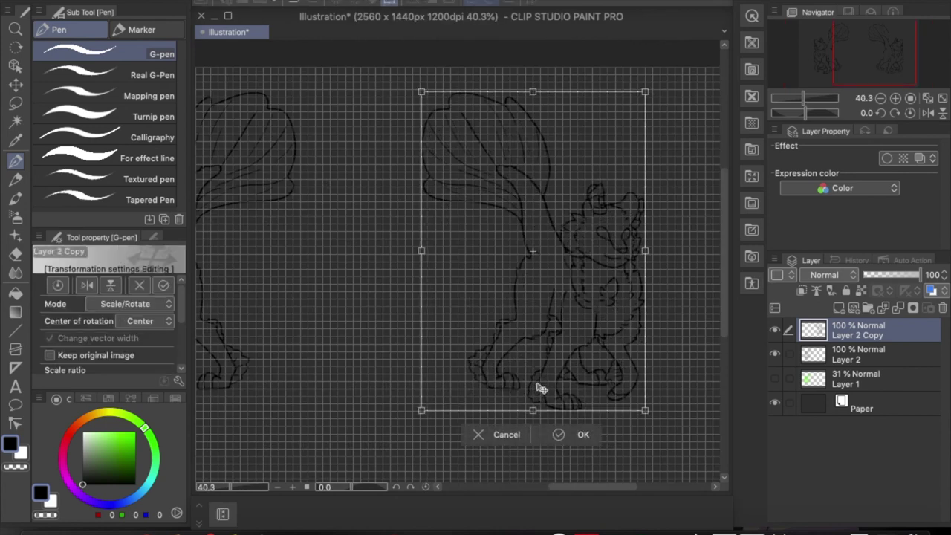
key(Return)
scroll(532, 301, down, 2)
key(ctrl+apostrophe)
Merge the mirrored copy into Layer 2 and adjust the placement of both creatures on the canvas
key(ctrl+e)
key(ctrl+t)
key(Return)
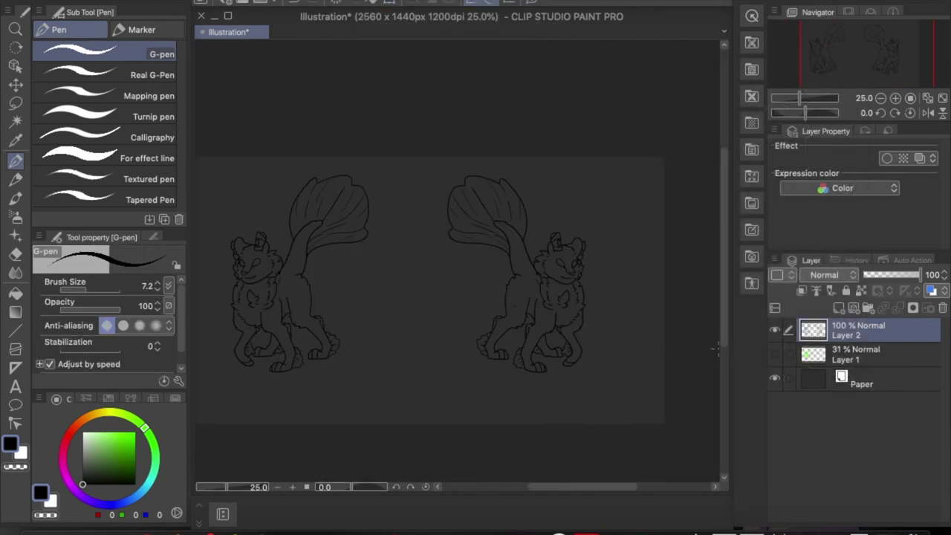
Lower the line art layer's opacity to 34% and add a new layer above it
click(883, 274)
click(839, 307)
Ink new ear lines on the mirrored creature: a curved near-ear edge and a far ear with short cross lines
scroll(551, 267, up, 6)
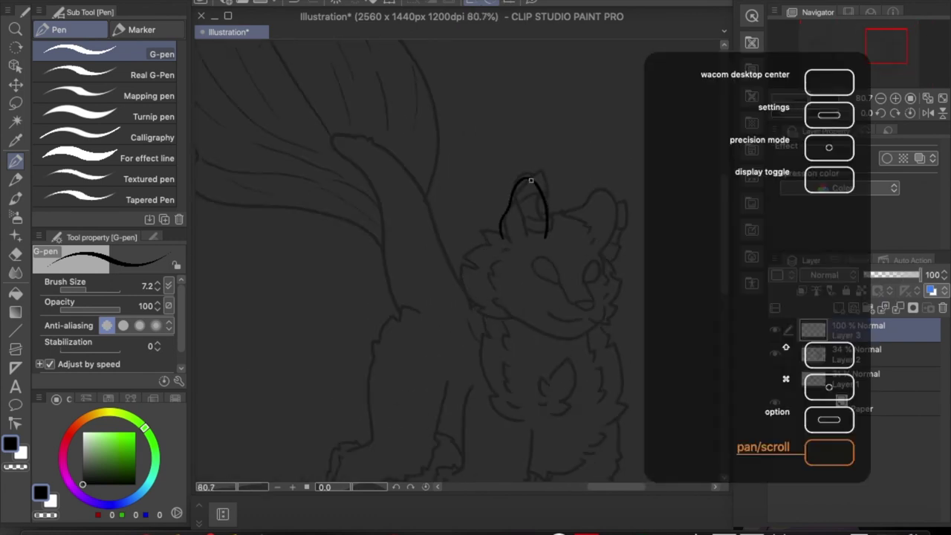
scroll(449, 278, up, 3)
drag(493, 148, 560, 217)
scroll(560, 216, down, 2)
drag(643, 188, 644, 254)
drag(642, 219, 680, 211)
drag(645, 255, 658, 300)
Erase the near ear's inner markings from the faded Layer 2 line art and return to Layer 3
click(858, 355)
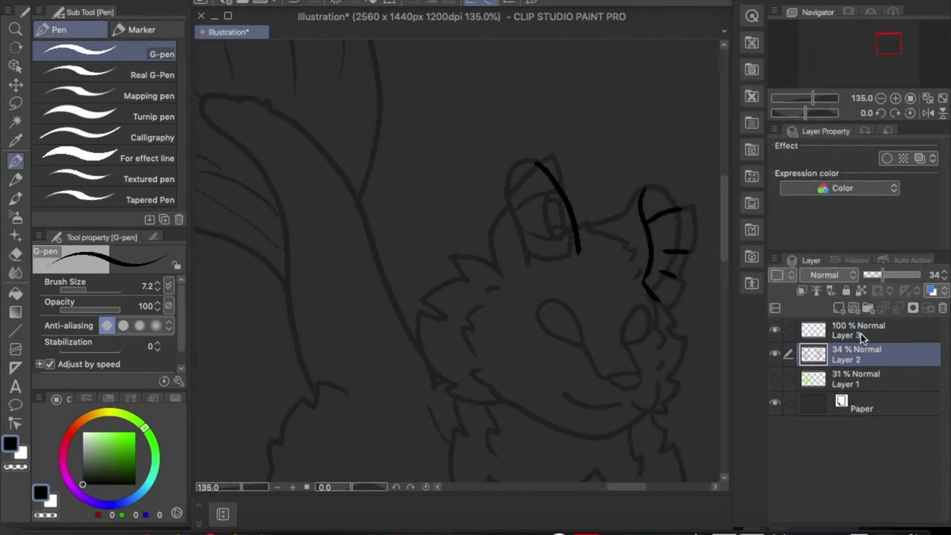
scroll(634, 253, down, 1)
mouse_move(528, 201)
mouse_down()
mouse_move(548, 238)
mouse_move(578, 237)
mouse_move(545, 172)
mouse_up()
key(alt+bracketright)
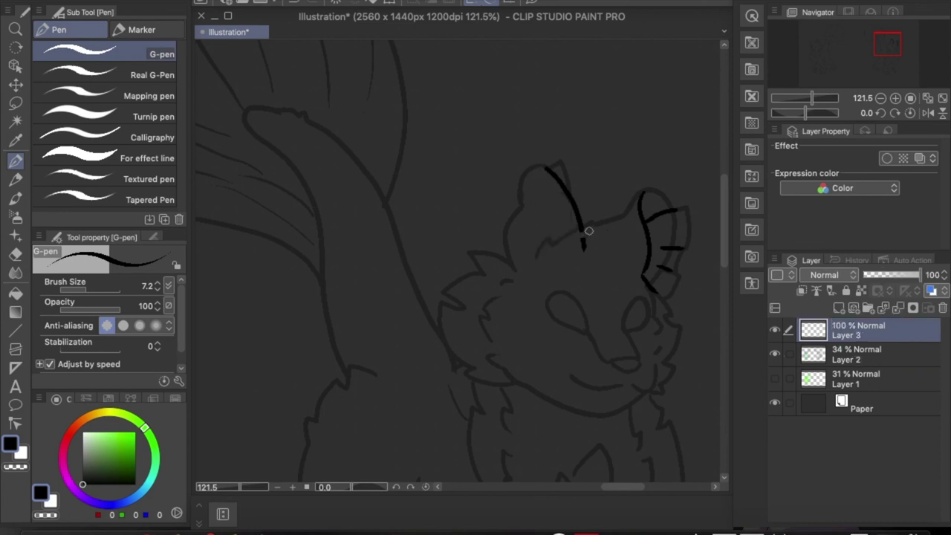
Erase the mirrored creature's eyes, nose and mouth from the faded Layer 2 line art and return to Layer 3
key(alt+bracketleft)
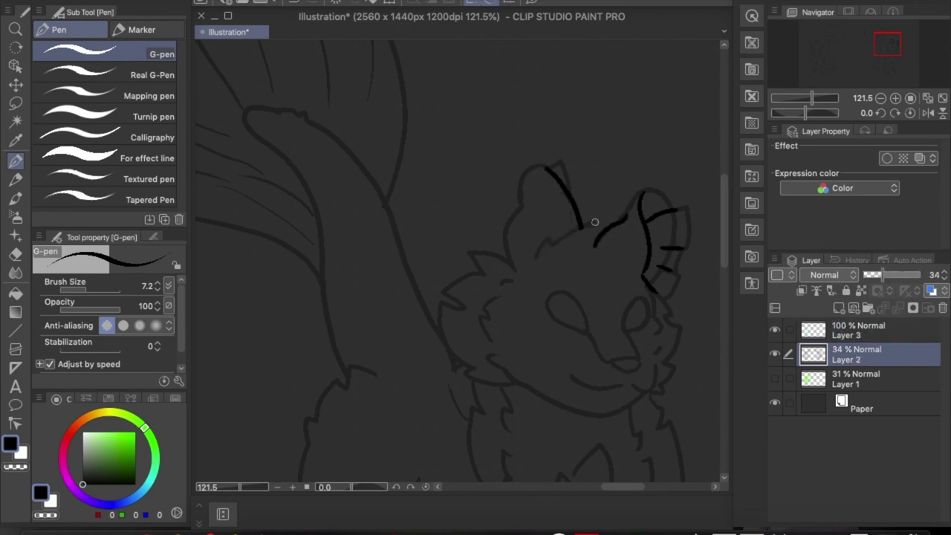
drag(641, 381, 625, 296)
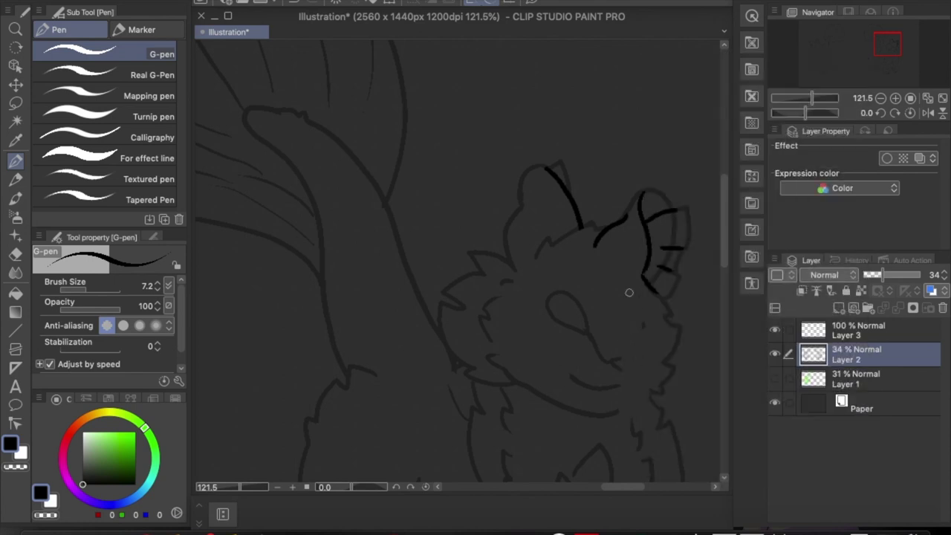
mouse_move(561, 306)
mouse_down()
mouse_move(572, 352)
mouse_move(616, 386)
mouse_up()
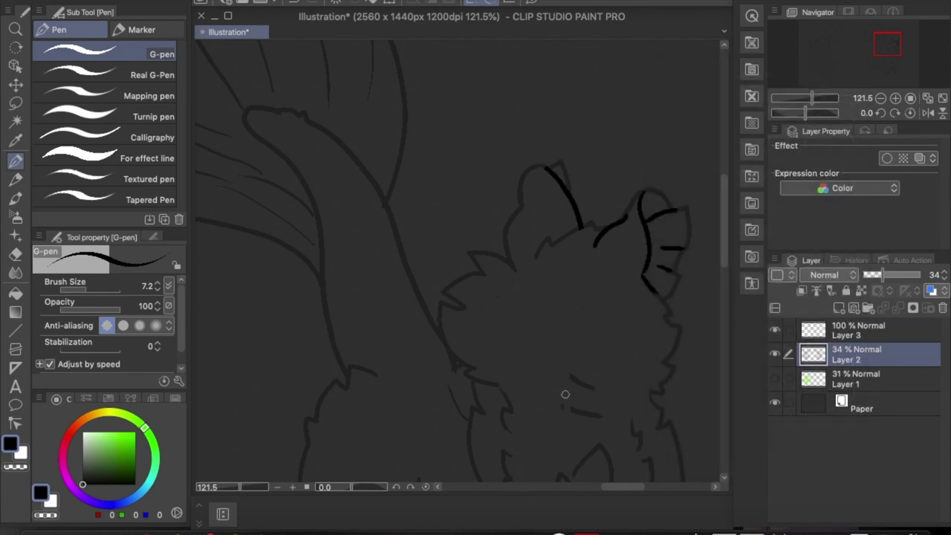
key(ctrl+minus)
key(alt+bracketright)
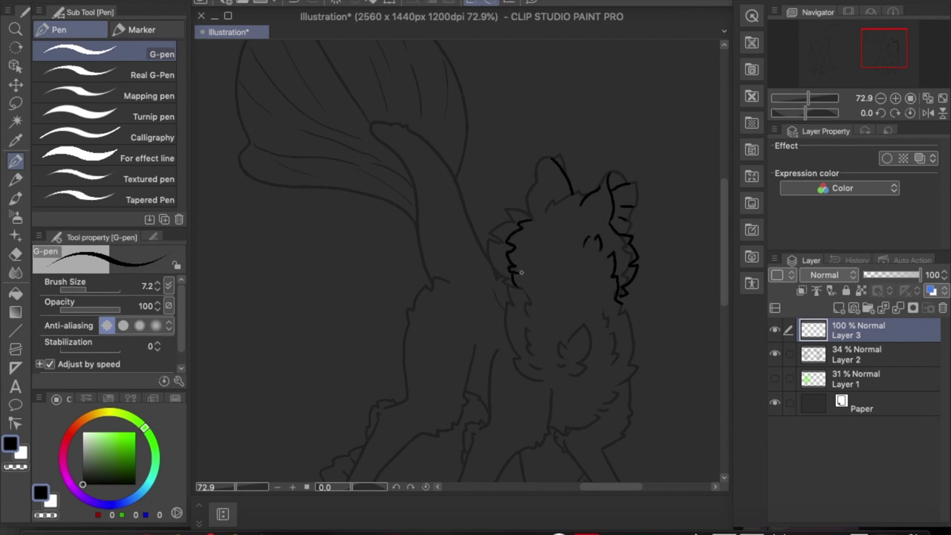
Try inking a new bent front leg with its paw, the tail base edges and the tufted hind leg
scroll(517, 287, down, 3)
scroll(556, 248, up, 2)
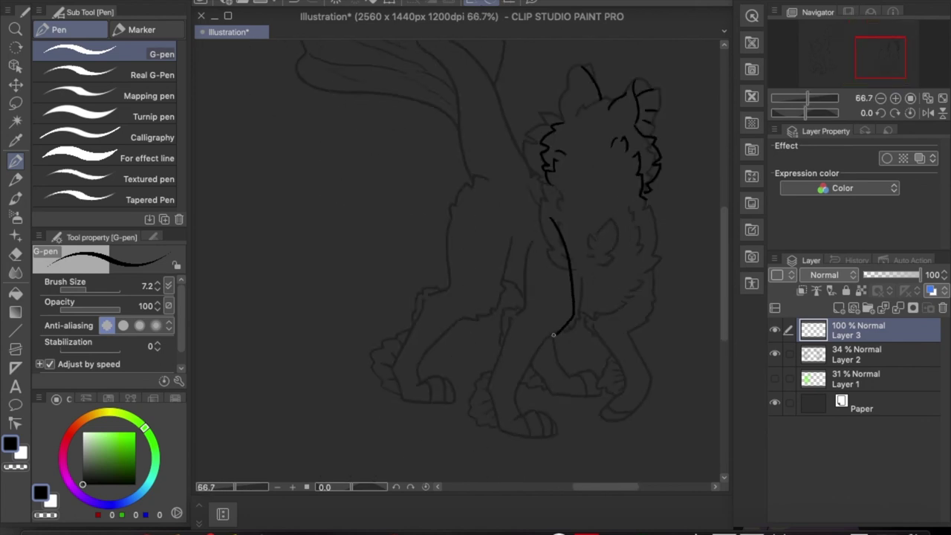
key(ctrl+z)
drag(507, 253, 520, 327)
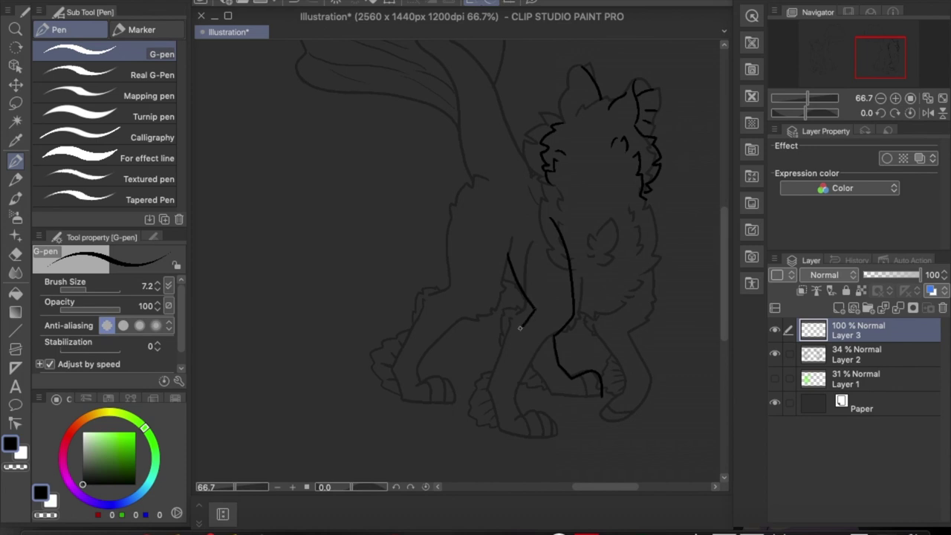
drag(457, 130, 472, 197)
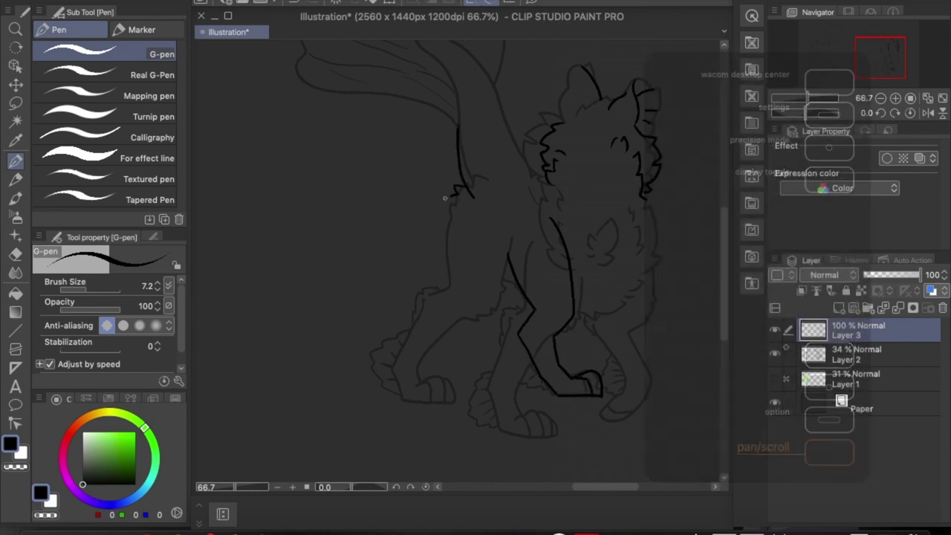
drag(471, 58, 544, 194)
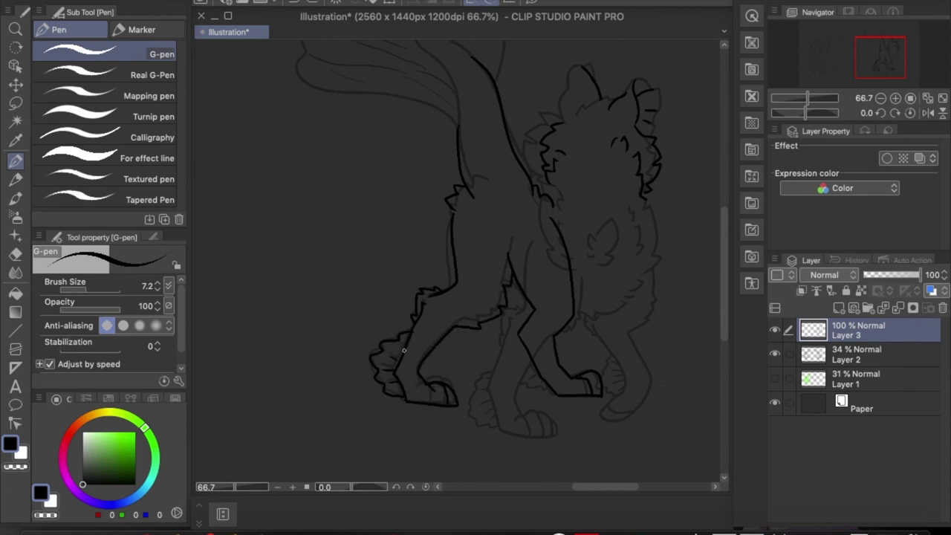
Select the newly inked hind leg with the Lasso and scale it slightly smaller
click(16, 104)
mouse_move(468, 216)
mouse_down()
mouse_move(349, 427)
mouse_move(519, 292)
mouse_move(477, 212)
mouse_up()
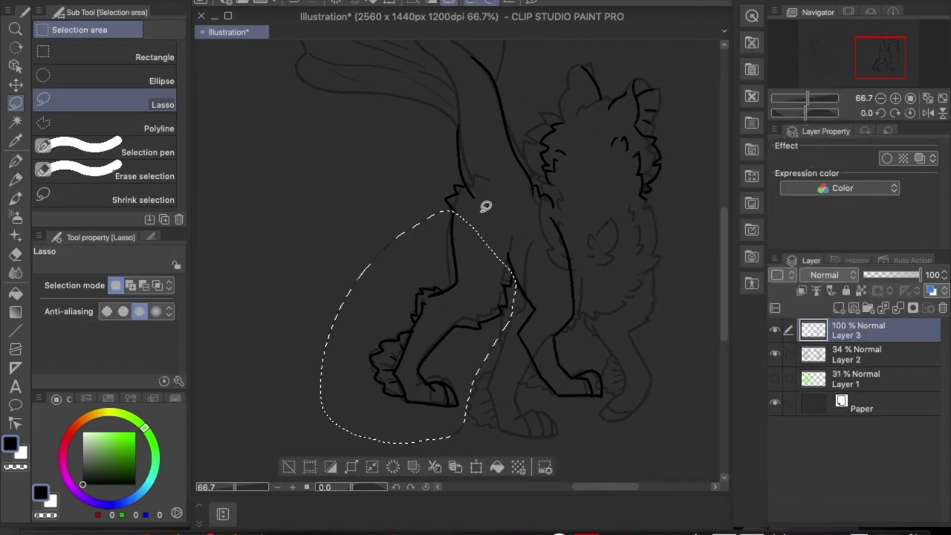
key(ctrl+t)
drag(450, 383, 435, 349)
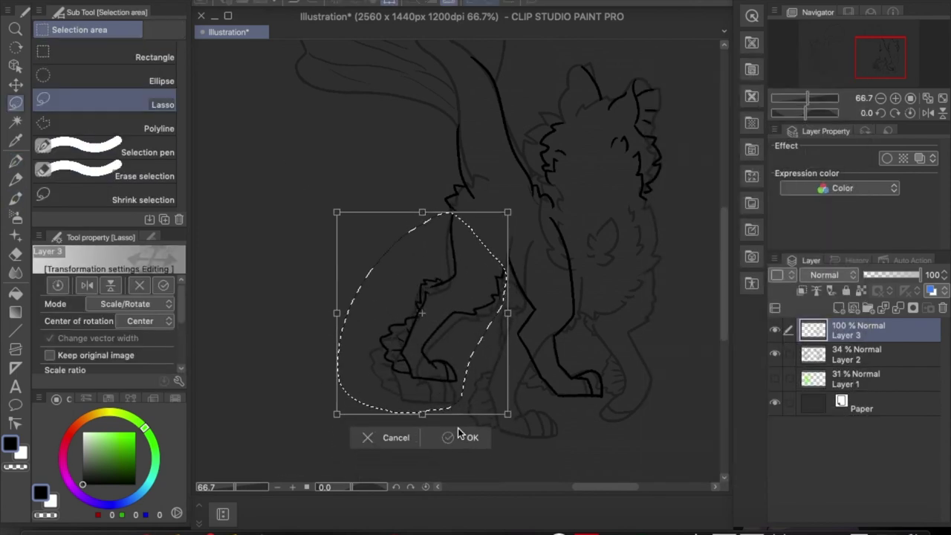
click(454, 435)
Lasso the inked front leg, shift it slightly down and try redrawing its upper edge
drag(515, 276, 531, 259)
key(ctrl+t)
mouse_move(552, 384)
mouse_down()
mouse_move(571, 411)
mouse_move(563, 371)
mouse_move(541, 346)
mouse_up()
key(Return)
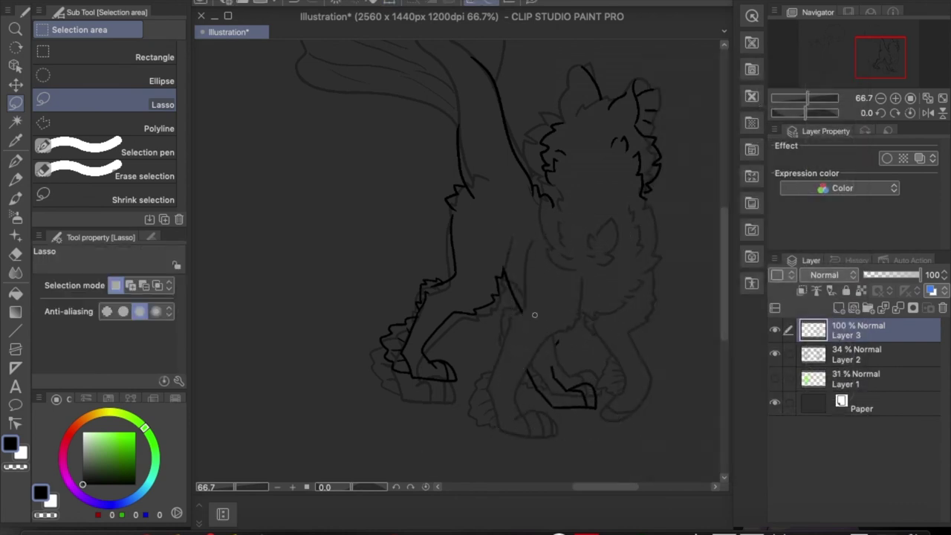
key(p)
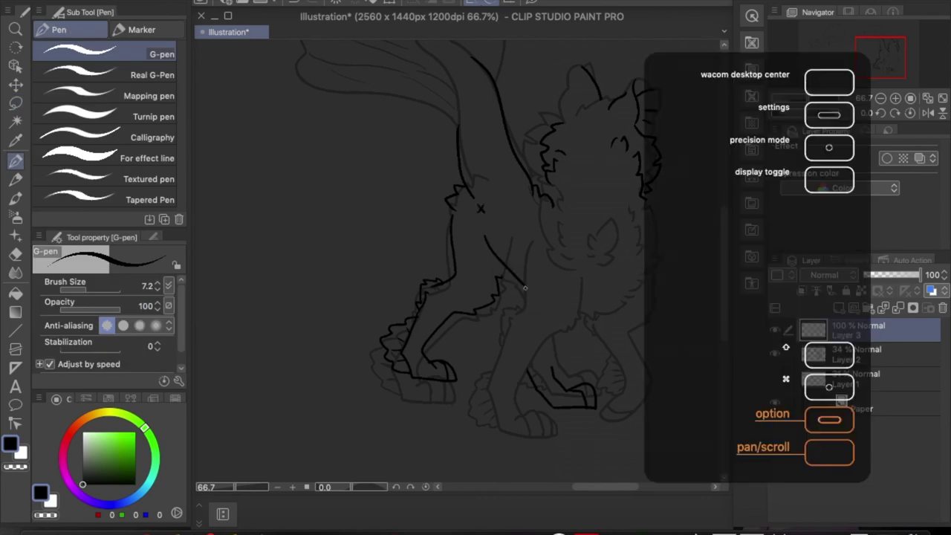
drag(506, 323, 519, 420)
Undo the recent leg changes and try inking the tufted rump edge down the back of the hind leg
key(super+z)
key(super+z)
key(super+z)
key(super+z)
key(super+z)
key(super+z)
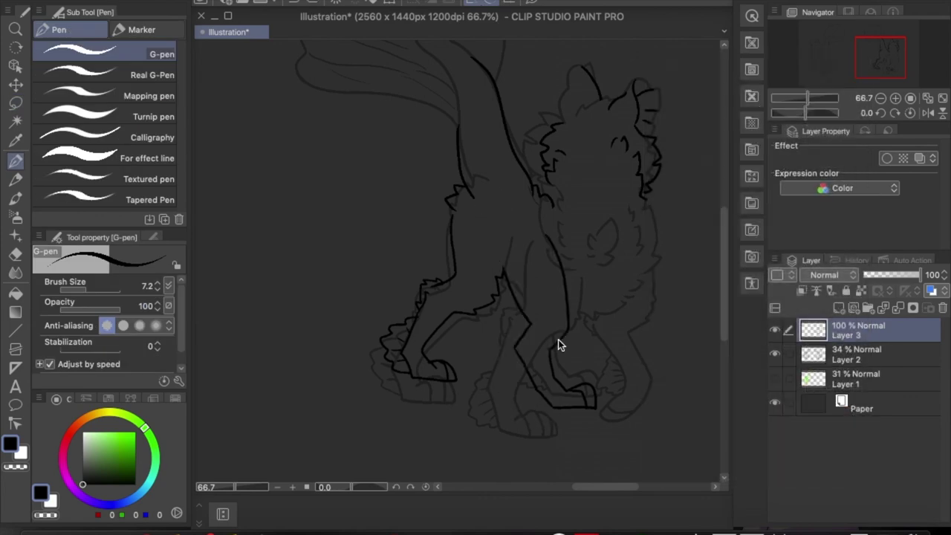
mouse_move(488, 180)
mouse_down()
mouse_move(468, 185)
mouse_move(435, 294)
mouse_up()
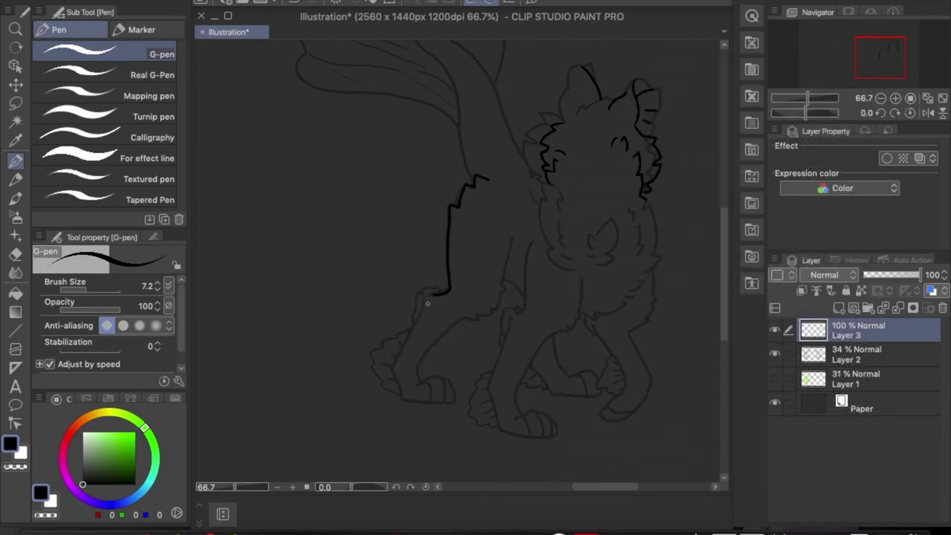
Ink a near front leg with a rounded shoulder, bent elbow and toed paw, and separate it onto its own layer
mouse_move(535, 271)
mouse_down()
mouse_move(560, 193)
mouse_move(595, 265)
mouse_up()
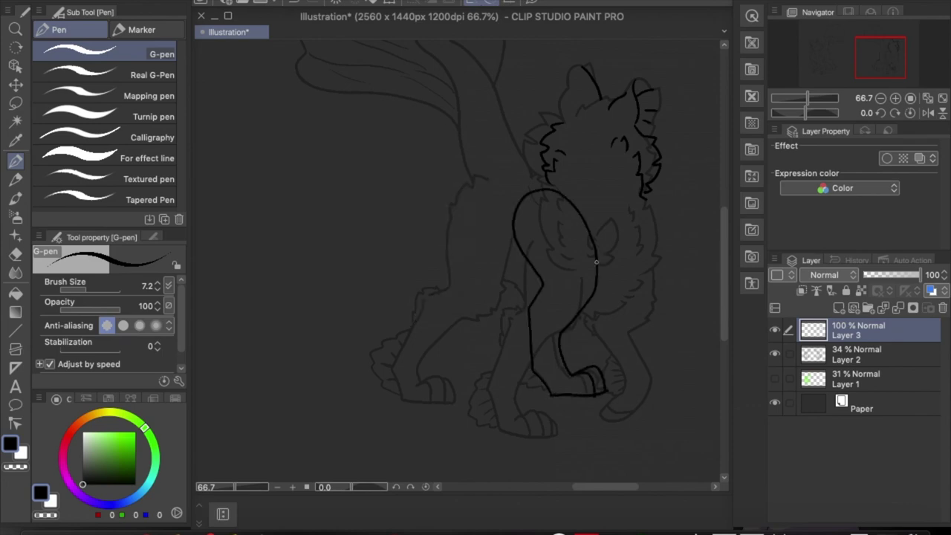
key(m)
mouse_move(567, 183)
mouse_down()
mouse_move(498, 410)
mouse_move(575, 187)
mouse_up()
key(ctrl+t)
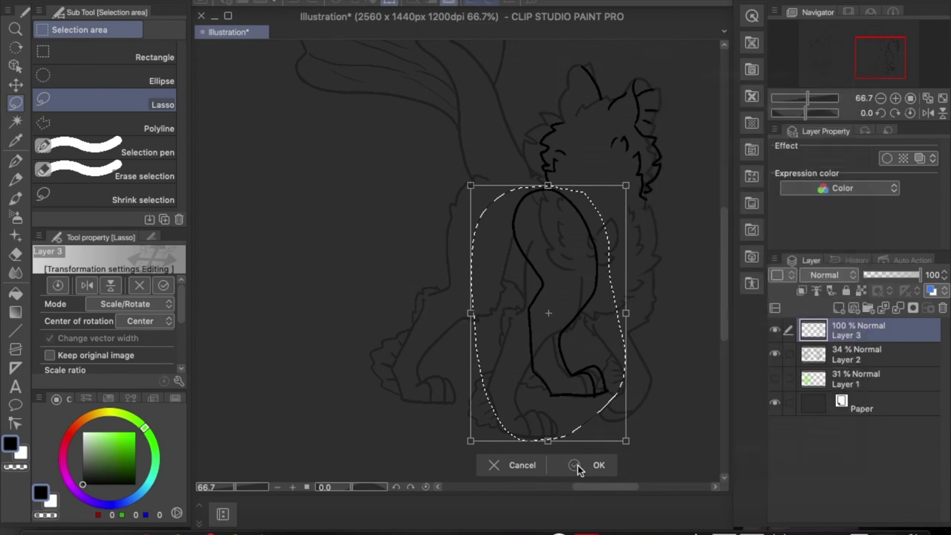
drag(587, 349, 424, 346)
key(Escape)
click(854, 379)
key(ctrl+d)
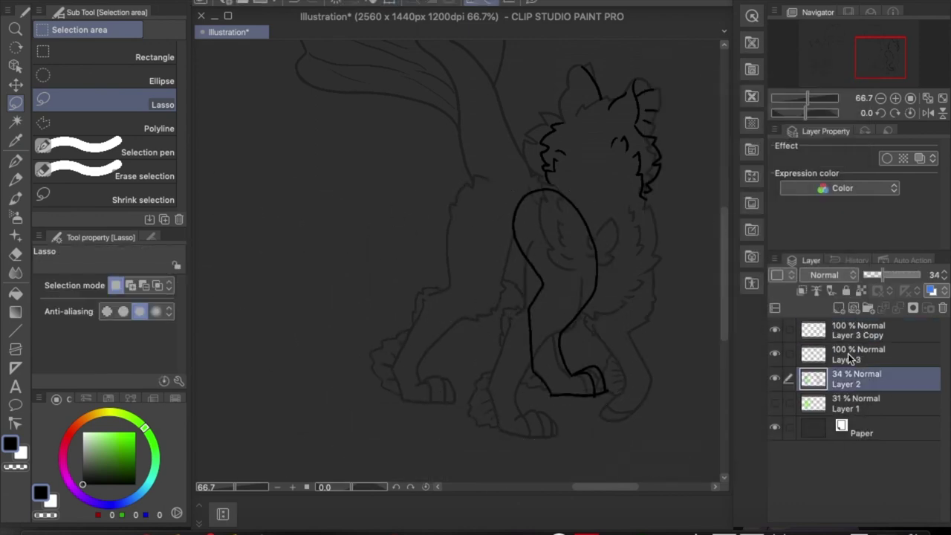
Enlarge the separated front leg slightly so its paw reaches lower
click(793, 329)
key(ctrl+t)
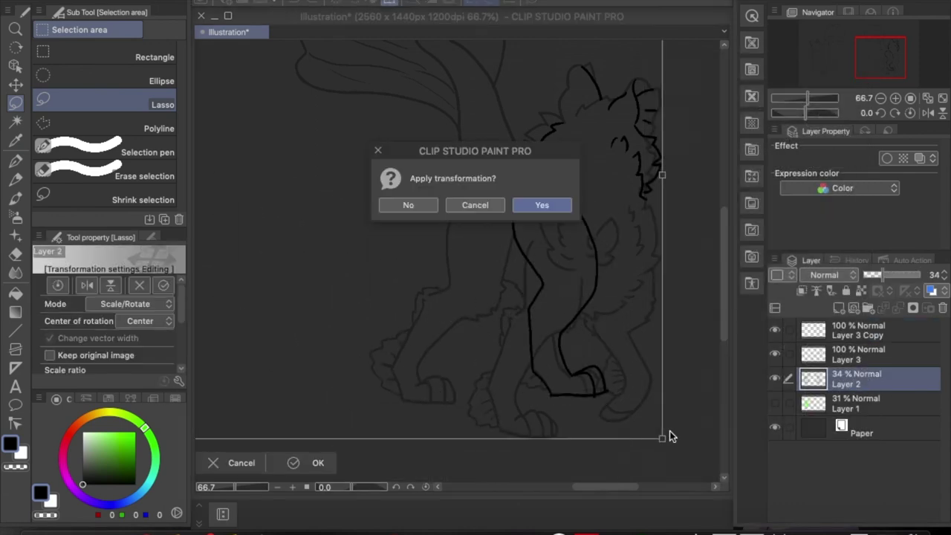
key(Return)
Merge the head ink on Layer 3 into Layer 2 and set the merged layer's opacity to 40%
click(847, 355)
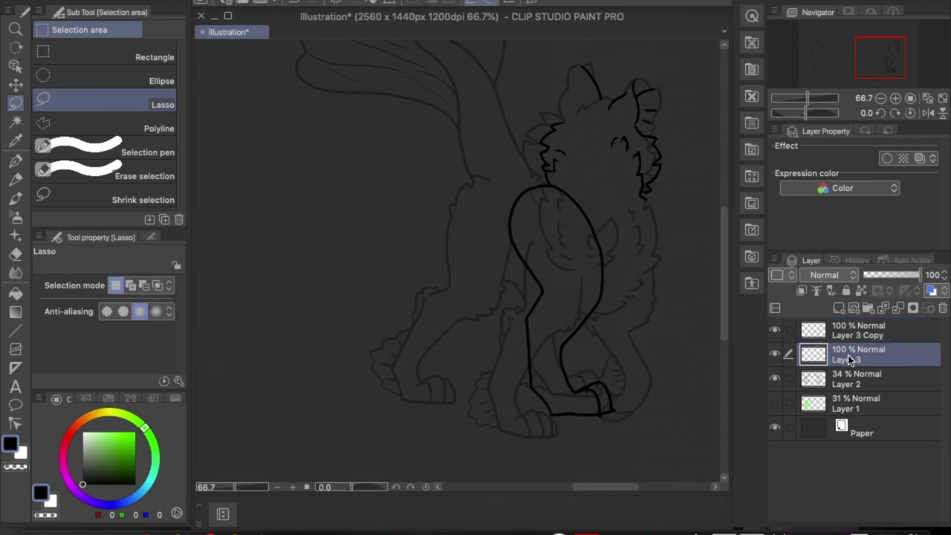
click(897, 308)
drag(883, 276, 887, 275)
key(alt+bracketright)
key(alt+bracketleft)
Lasso the faded near hind leg, duplicate it onto its own layer and shift the copy slightly backward
mouse_move(475, 173)
mouse_down()
mouse_move(456, 413)
mouse_move(511, 272)
mouse_move(495, 164)
mouse_up()
key(ctrl+c)
key(ctrl+v)
key(ctrl+t)
mouse_move(436, 439)
mouse_down()
mouse_move(424, 396)
mouse_move(501, 435)
mouse_move(366, 387)
mouse_move(395, 354)
mouse_up()
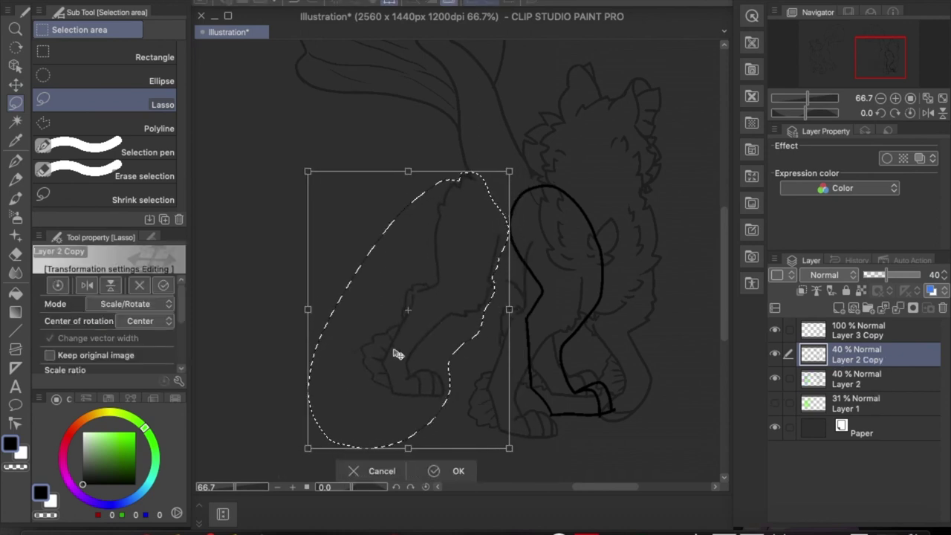
click(454, 471)
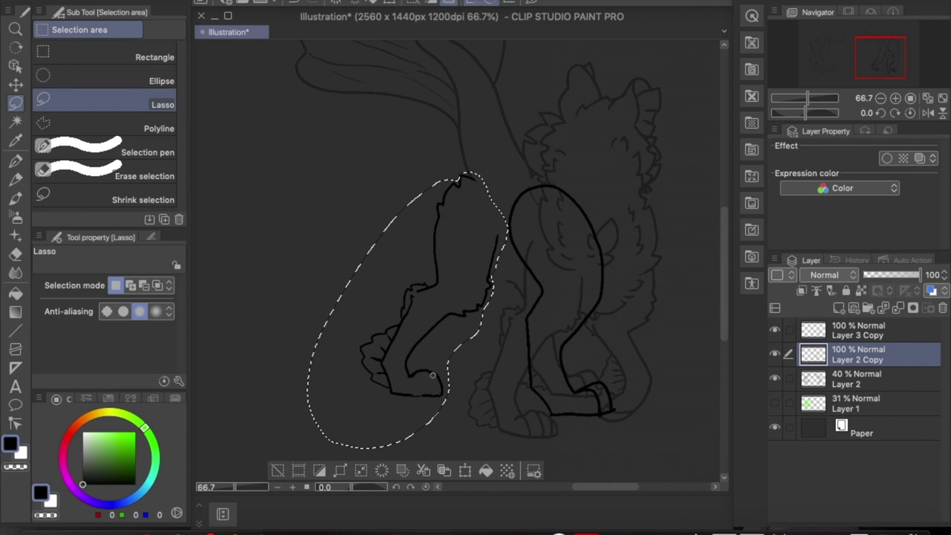
Ink toe lines on the duplicated hind paw and clear the selection
key(p)
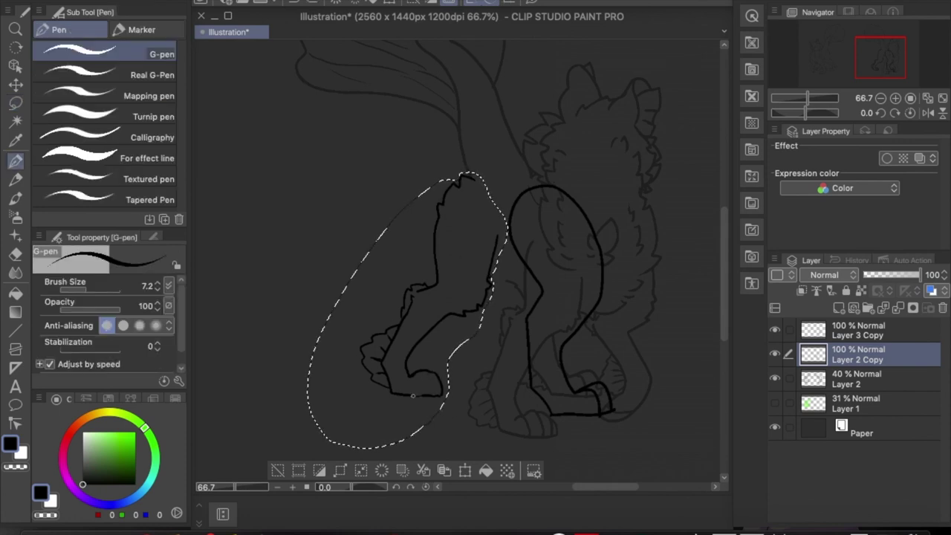
drag(417, 374, 441, 382)
key(ctrl+d)
Ink a small fur tuft above the front leg's rounded shoulder on the Layer 3 Copy layer
key(alt+bracketright)
drag(533, 176, 570, 194)
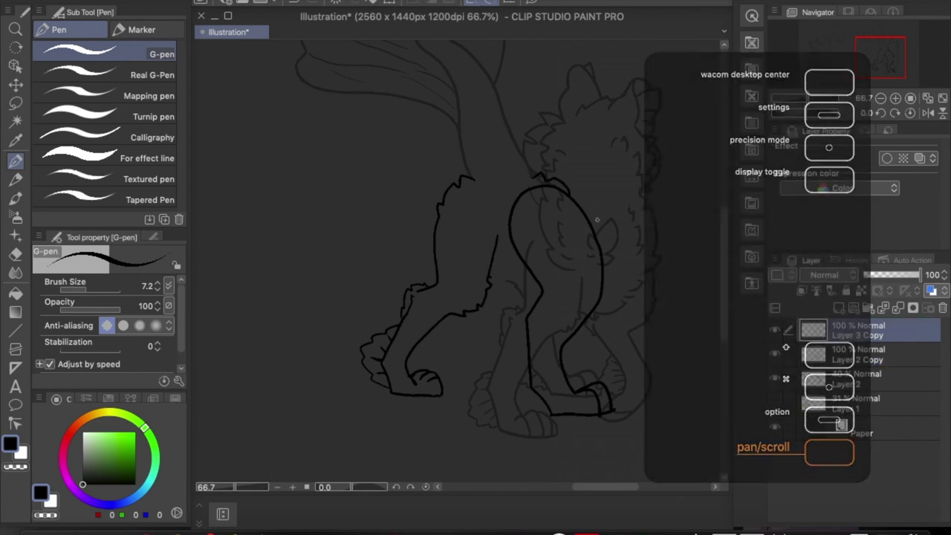
Ink a curved belly line joining the two near legs and erase the leg line crossing above it
scroll(600, 283, up, 5)
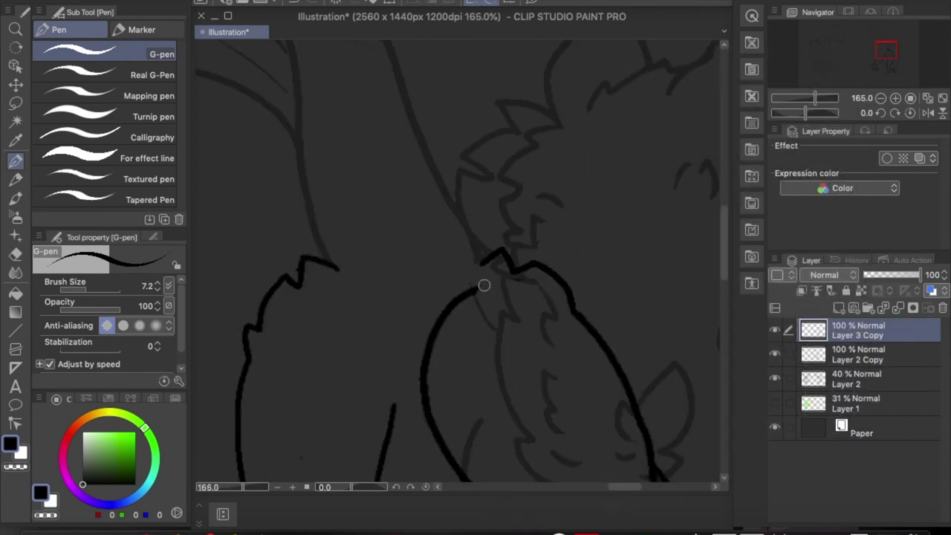
scroll(462, 327, down, 2)
mouse_move(344, 214)
mouse_down()
mouse_move(382, 274)
mouse_move(453, 269)
mouse_up()
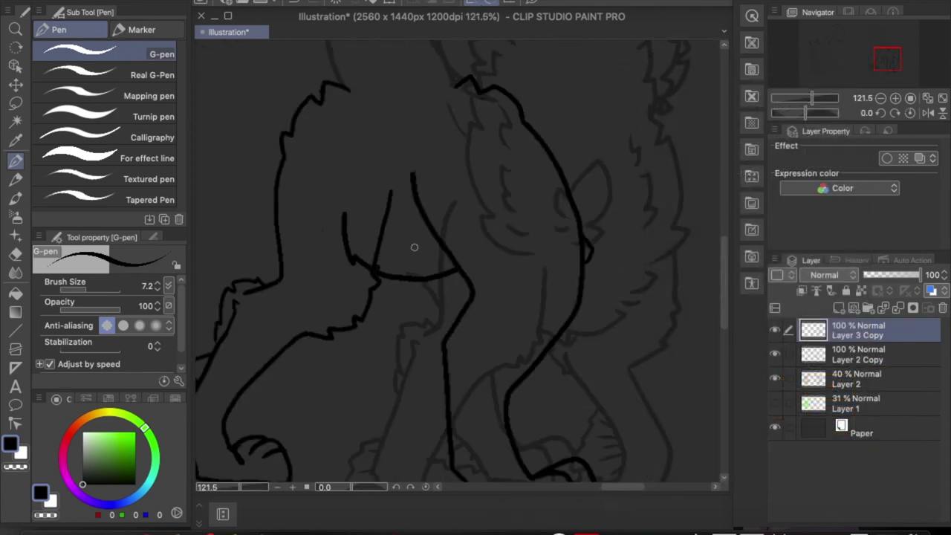
click(849, 353)
key(ctrl+z)
key(alt+bracketright)
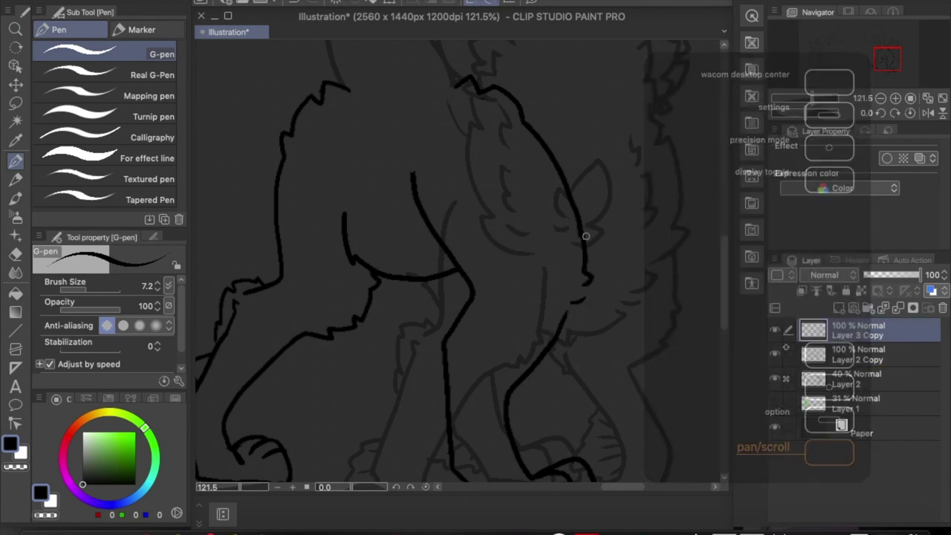
Ink jagged fur along both edges of the rounded near leg and a ribbed fin at its heel
drag(585, 272, 663, 141)
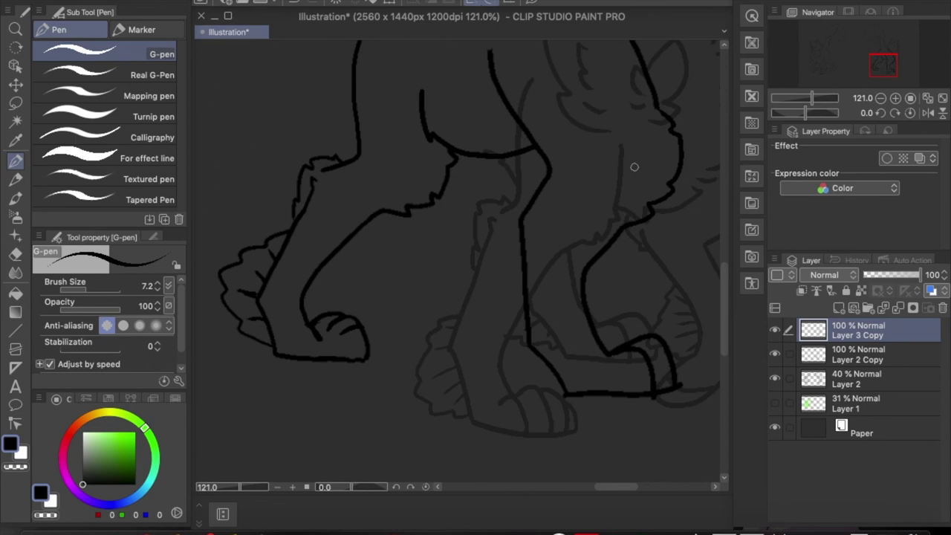
mouse_move(521, 194)
mouse_down()
mouse_move(514, 256)
mouse_move(532, 242)
mouse_move(543, 212)
mouse_up()
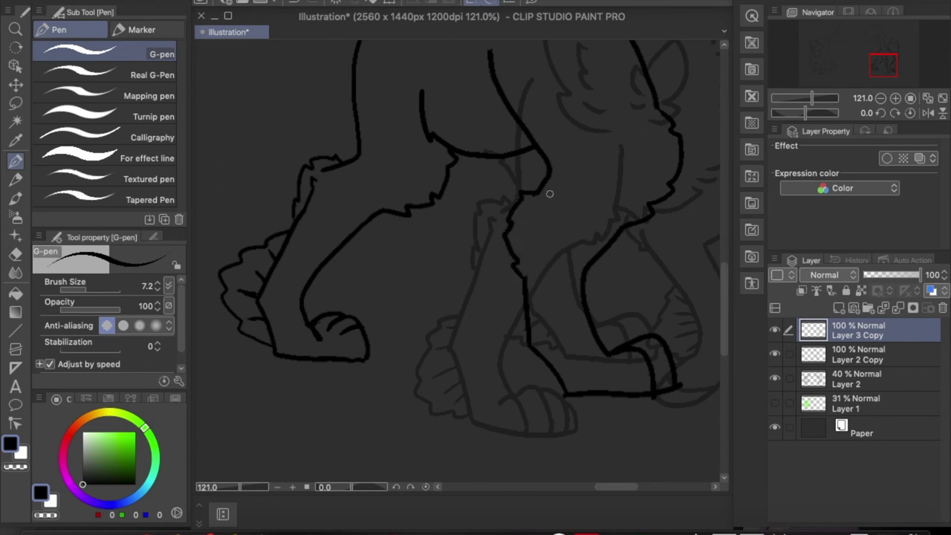
scroll(525, 280, up, 1)
mouse_move(418, 196)
mouse_down()
mouse_move(399, 256)
mouse_move(450, 290)
mouse_up()
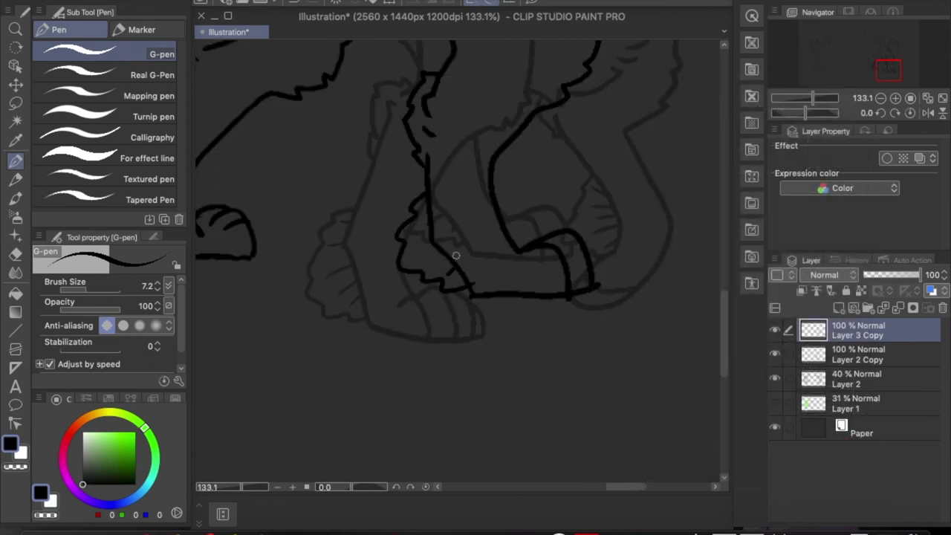
Merge Layer 3 Copy into Layer 2 Copy and erase the faded chest fur inside the near leg on Layer 2
scroll(476, 283, down, 3)
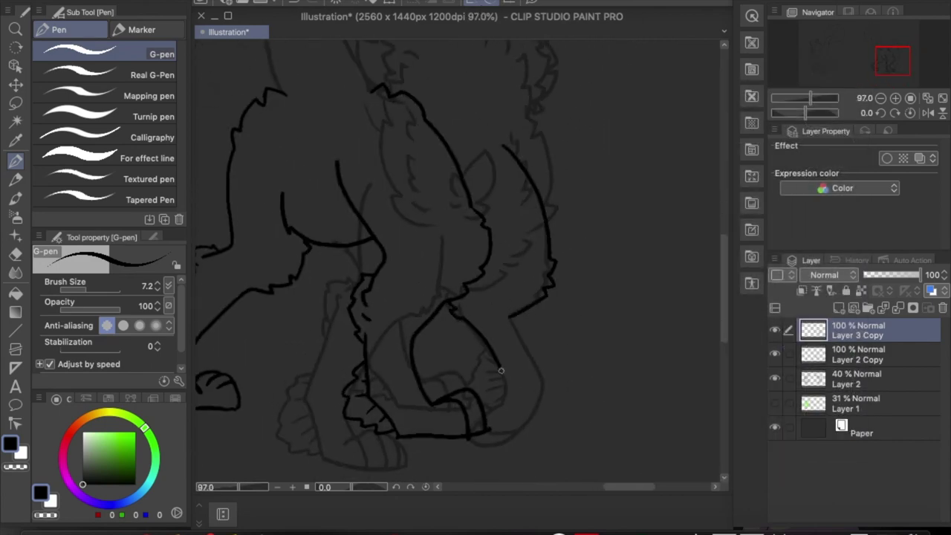
key(ctrl+e)
key(alt+bracketleft)
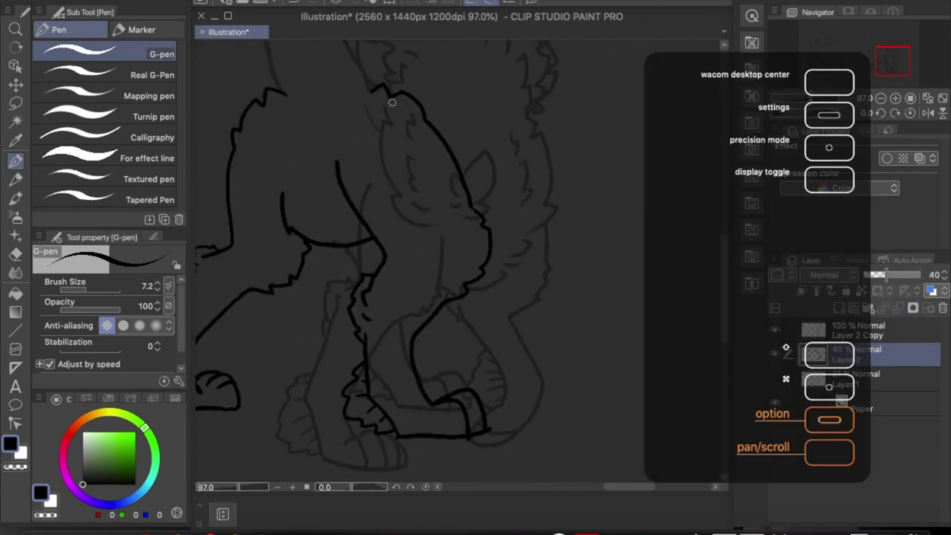
key(alt+bracketright)
key(alt+bracketleft)
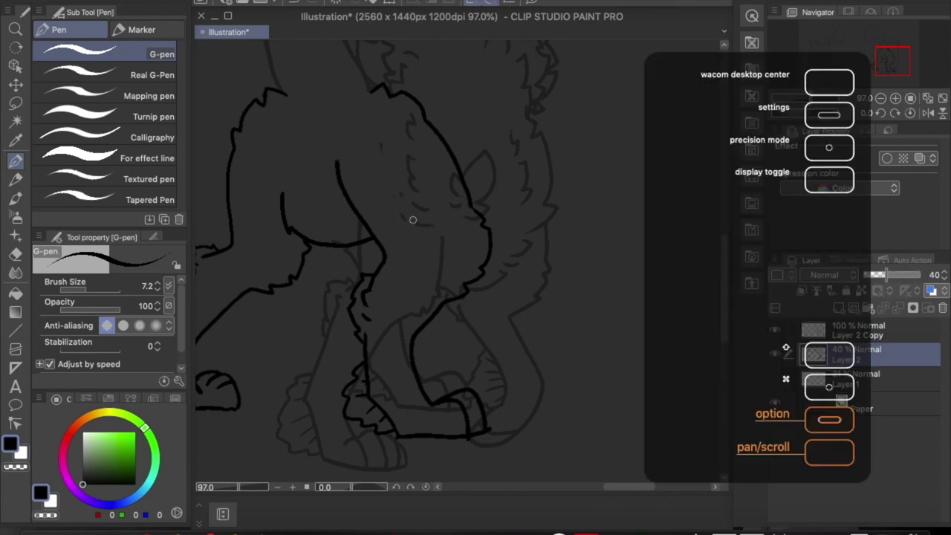
Ink the far front leg with jagged elbow fur on a new layer beneath Layer 2 Copy
key(ctrl+shift+n)
mouse_move(510, 163)
mouse_down()
mouse_move(545, 274)
mouse_move(513, 317)
mouse_up()
mouse_move(442, 288)
mouse_down()
mouse_move(468, 265)
mouse_move(434, 208)
mouse_up()
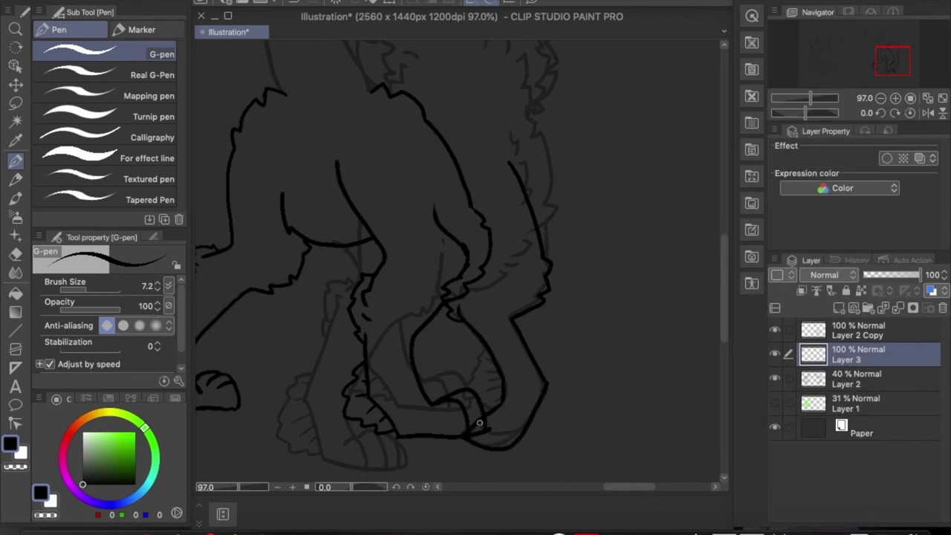
Transform the far front leg to sit higher and ink its curled paw with pads
key(ctrl+t)
mouse_move(551, 452)
mouse_down()
mouse_move(503, 376)
mouse_move(543, 433)
mouse_up()
click(541, 416)
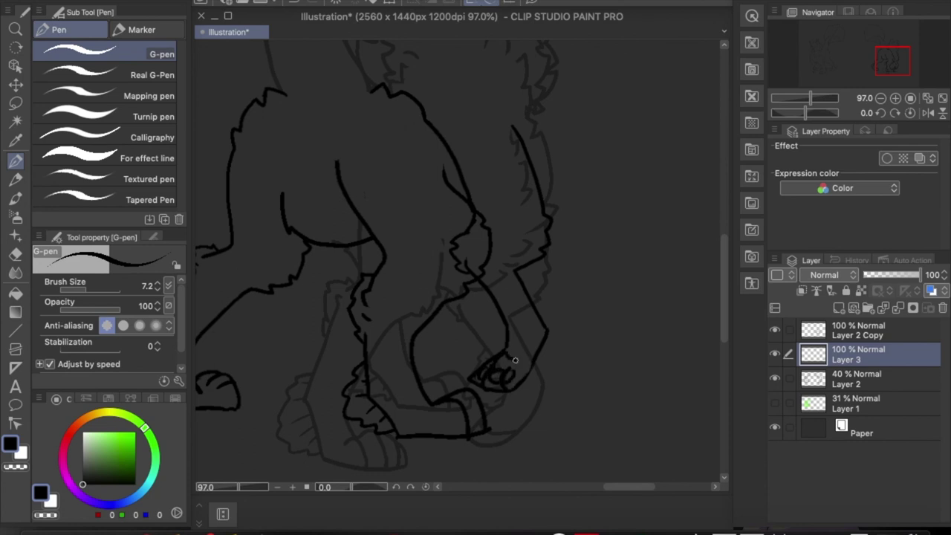
Erase the far front leg's lines overlapping the near leg and the faded guide lines beside its paw on Layer 2
scroll(520, 312, up, 3)
scroll(520, 312, left, 2)
key(ctrl+minus)
key(alt+bracketleft)
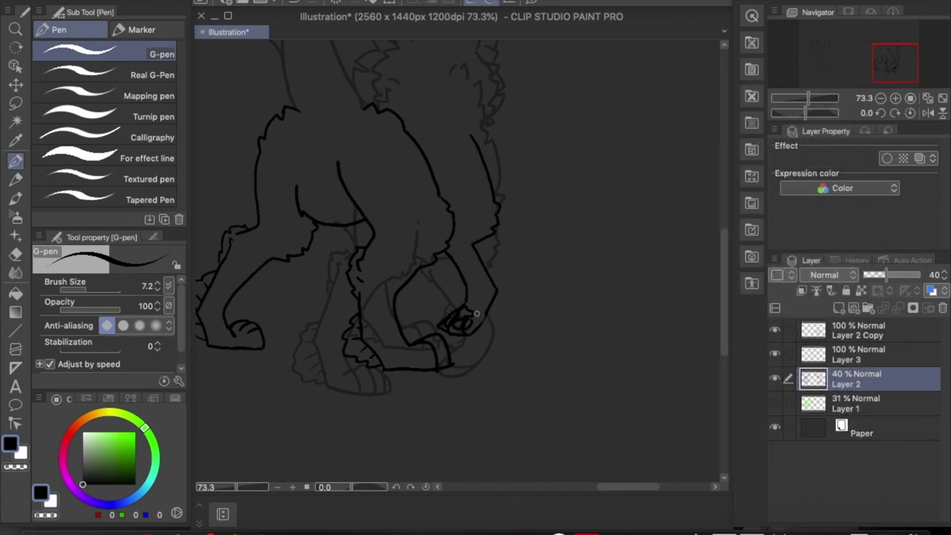
Add a new layer above Layer 2 Copy and merge Layer 2 Copy down into Layer 3
click(859, 324)
click(840, 308)
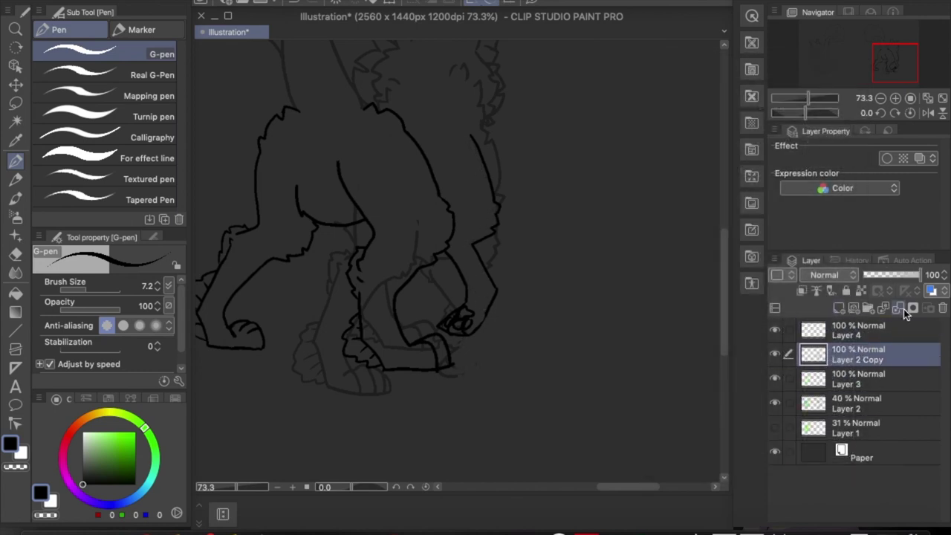
click(898, 308)
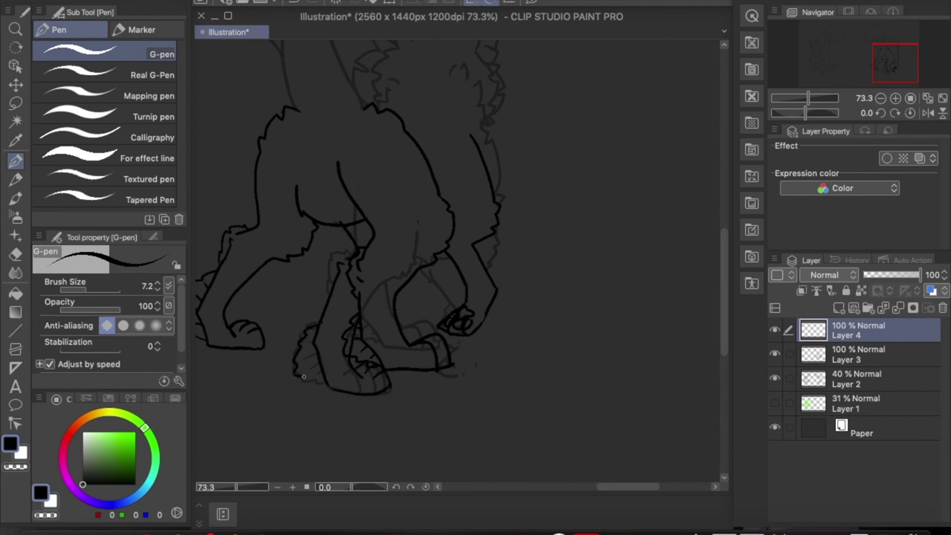
Trace the faded finned leg on Layer 4 and transform it to tuck behind the near leg
key(ctrl+t)
drag(386, 319, 395, 319)
click(413, 342)
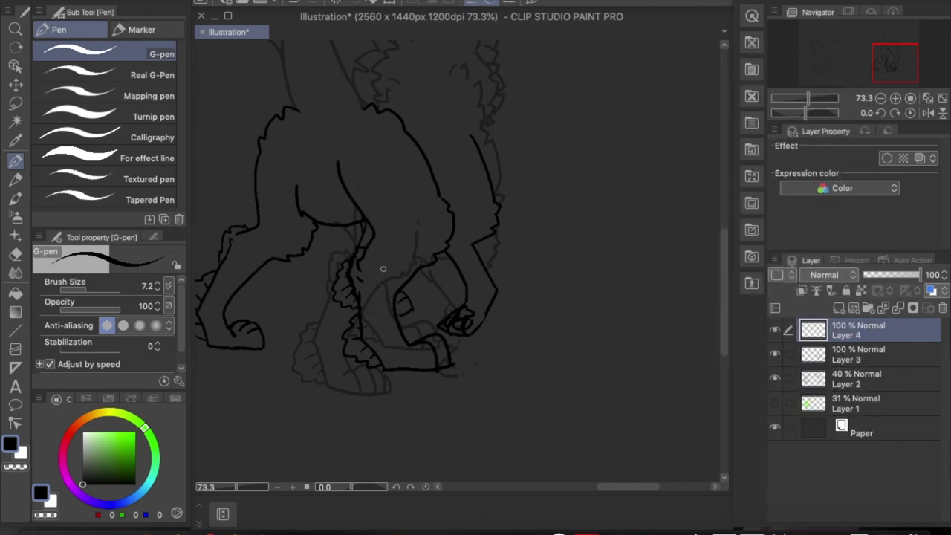
Lower Layer 4's opacity to 21% and remove the leftover faded leg guides from Layer 2
scroll(355, 263, up, 4)
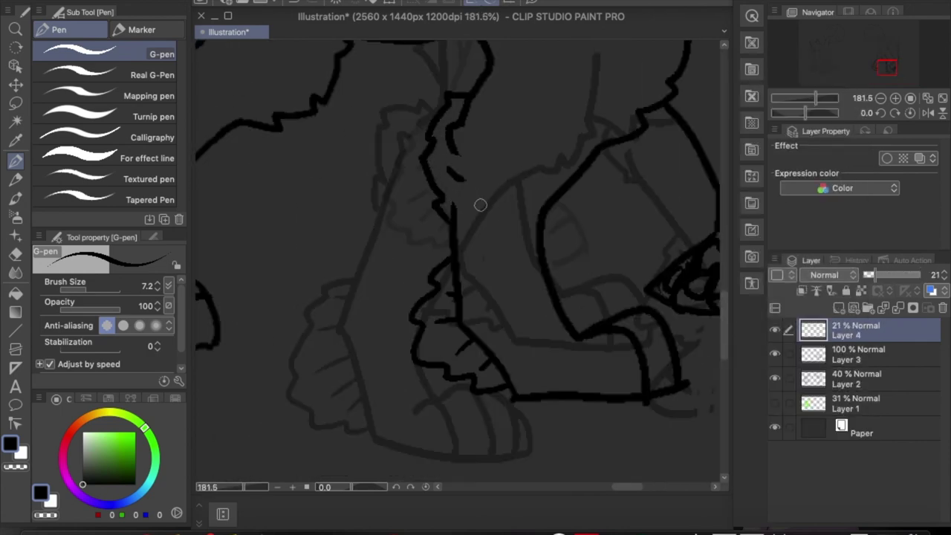
scroll(479, 205, down, 3)
key(alt+bracketleft)
key(alt+bracketleft)
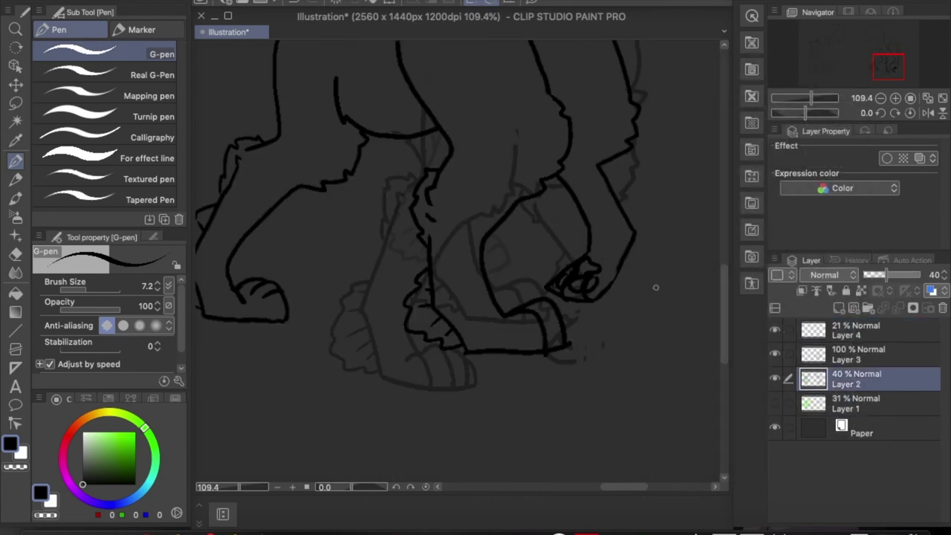
scroll(655, 286, down, 2)
key(m)
mouse_move(453, 195)
mouse_down()
mouse_move(487, 186)
mouse_move(453, 194)
mouse_up()
Merge the leg layers into Layer 2 and ink a scalloped fin on the far front leg on a new layer
key(alt+bracketright)
key(alt+bracketright)
key(p)
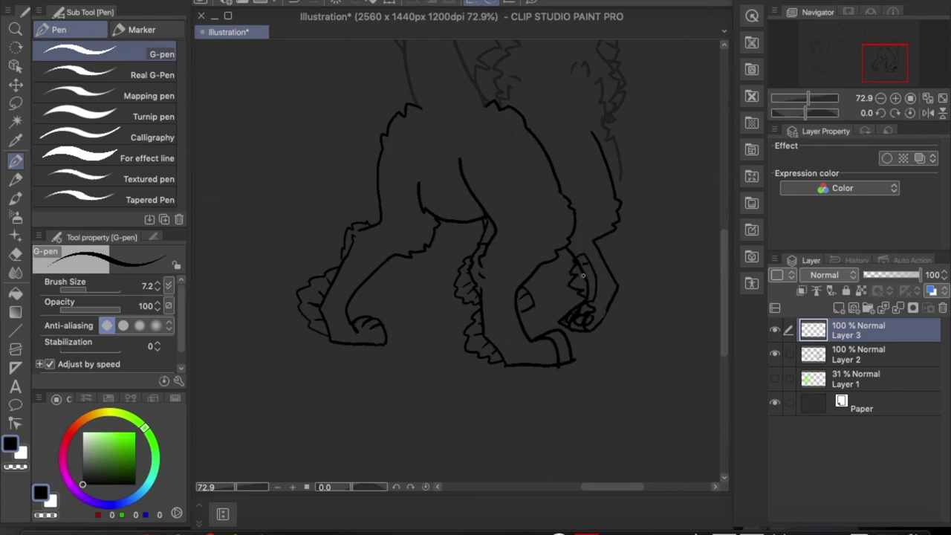
Merge the new fin into Layer 2 and lock the layer's transparent pixels
click(876, 349)
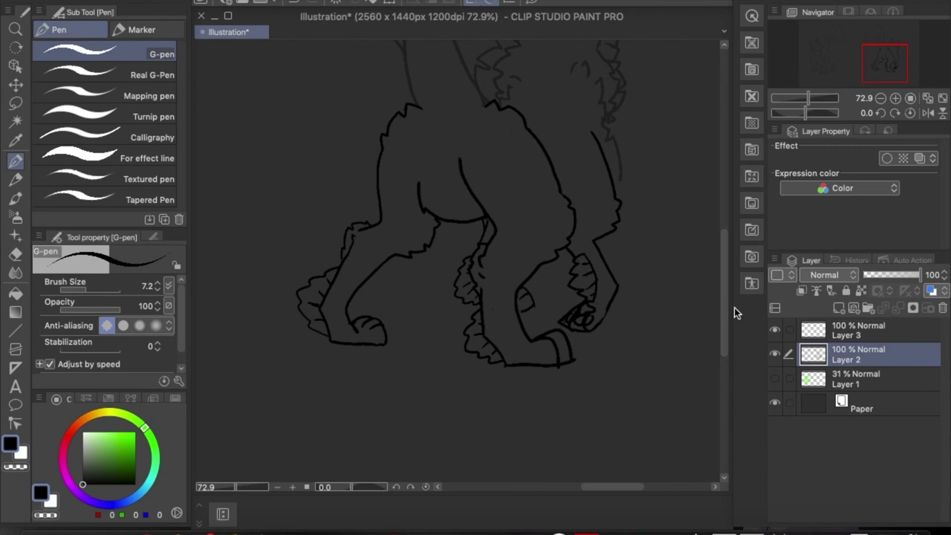
click(897, 308)
click(876, 330)
click(775, 354)
key(ctrl+minus)
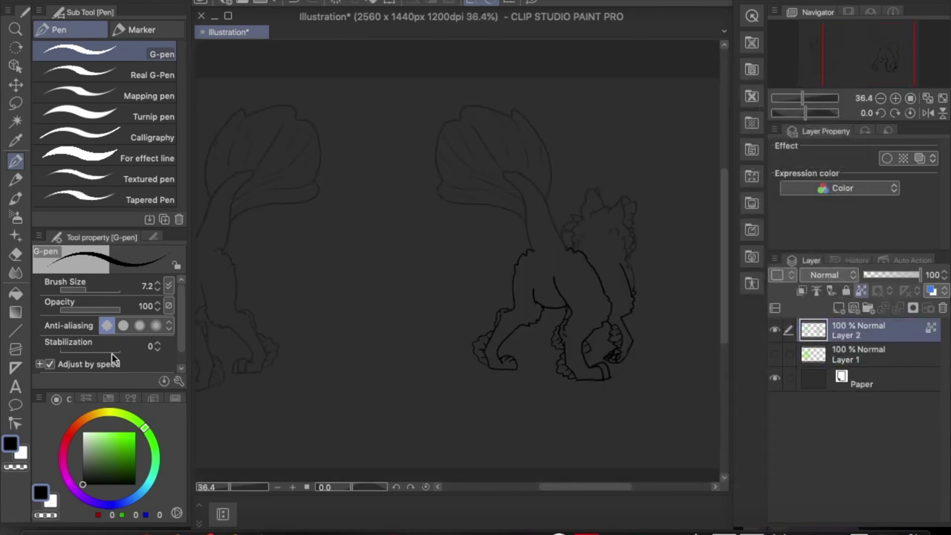
Set the G-pen size to 2000 and try darkening the line art with black on a new layer clipped to Layer 2
drag(335, 380, 467, 213)
scroll(573, 339, down, 2)
click(817, 290)
click(838, 308)
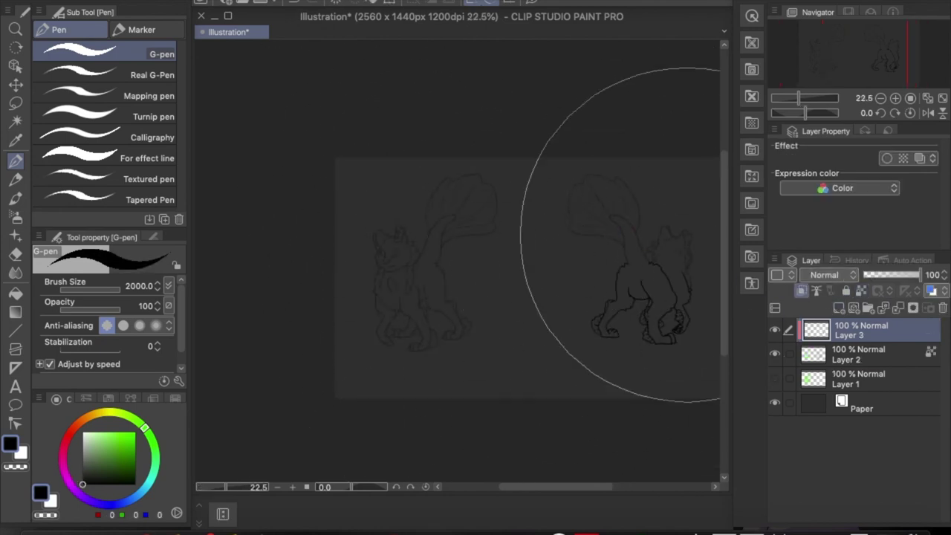
click(686, 234)
Replace Layer 2 with a duplicate and try painting over its faint lines in black
click(862, 355)
scroll(519, 260, up, 2)
click(861, 379)
click(886, 343)
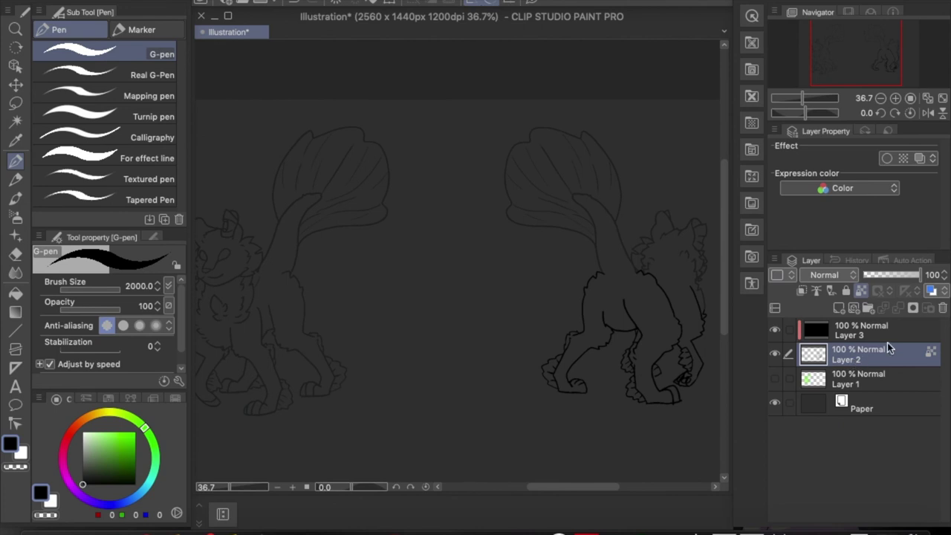
drag(887, 342, 838, 308)
click(861, 379)
click(941, 308)
click(556, 205)
click(701, 372)
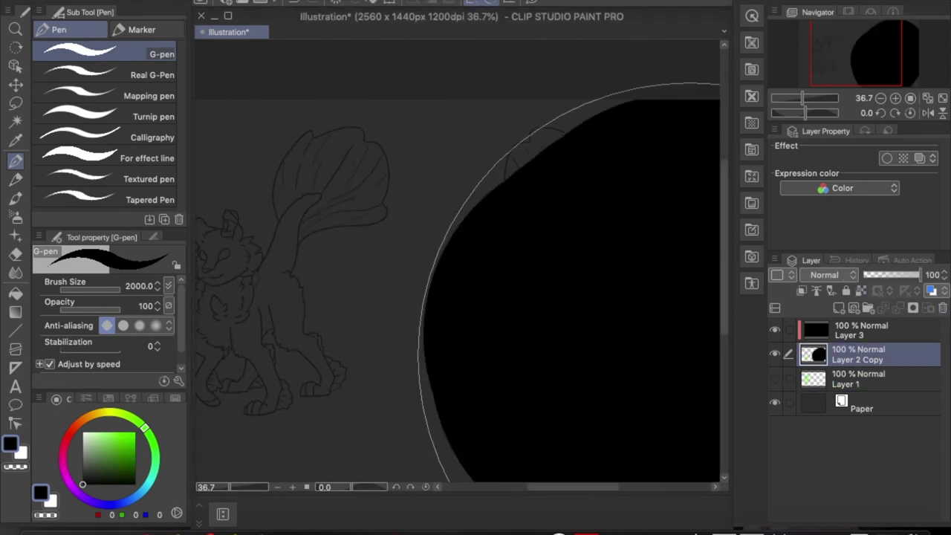
Remove the clipped black layer and the black paint covering the duplicated line art
click(861, 330)
click(942, 308)
click(556, 206)
key(Delete)
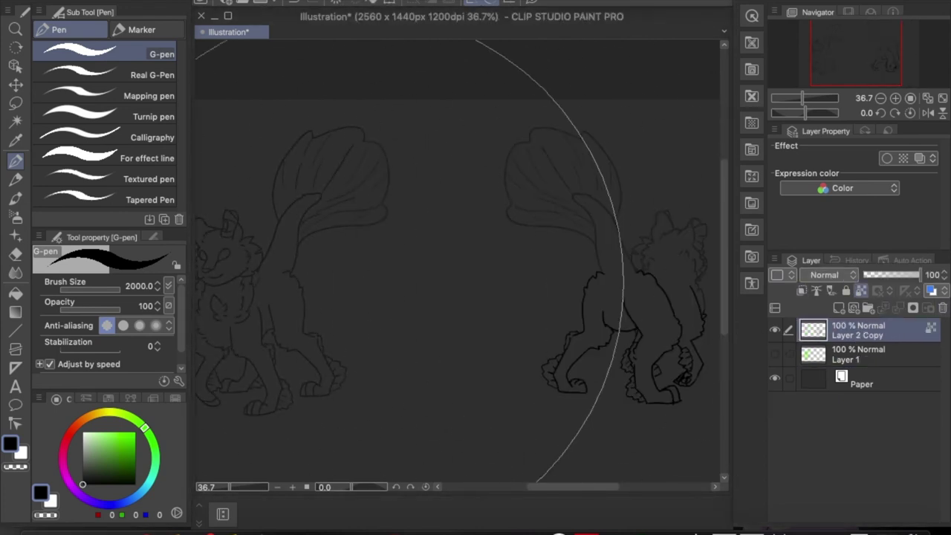
Undo the merges and black-paint attempts and raise Layer 2 to 100% opacity
key(ctrl+z)
key(ctrl+z)
key(ctrl+z)
key(ctrl+z)
key(ctrl+z)
key(ctrl+z)
key(ctrl+z)
key(ctrl+z)
key(ctrl+z)
key(ctrl+z)
key(ctrl+z)
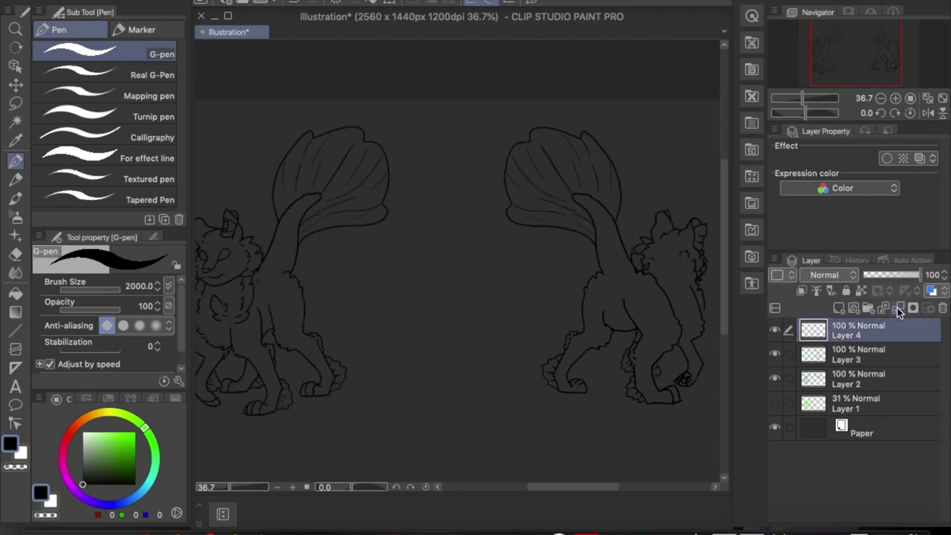
Erase the outer fur tufts behind the head beside the tail base on Layer 2
key(ctrl+y)
key(ctrl+y)
key(ctrl+y)
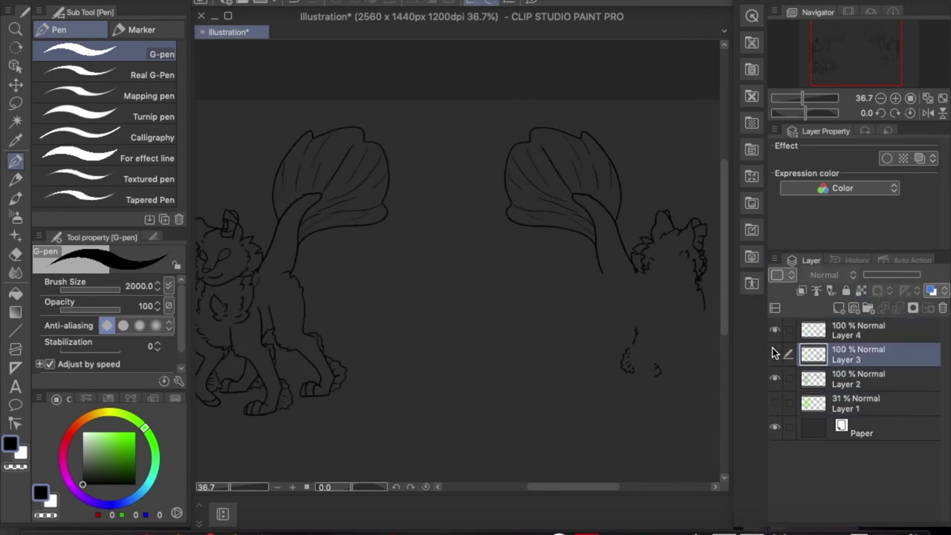
scroll(297, 223, up, 5)
key(ctrl+z)
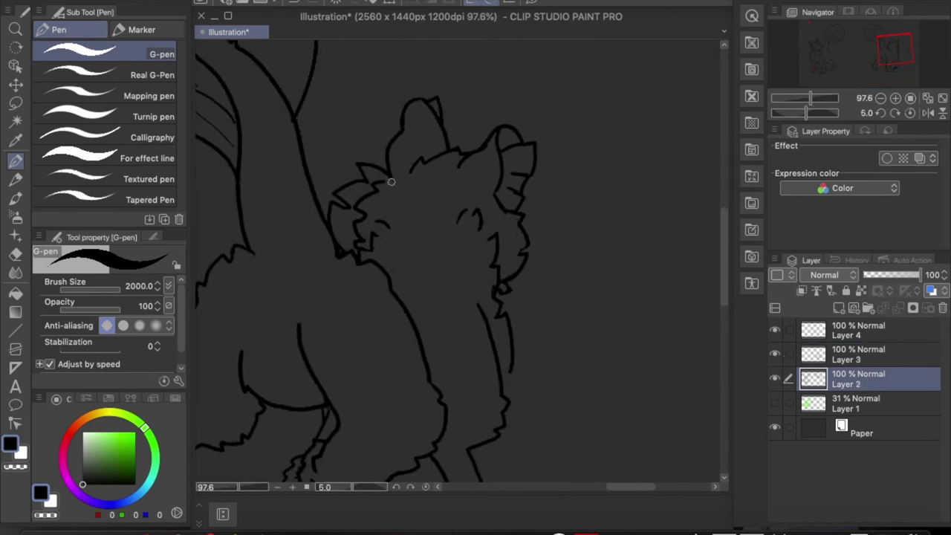
key(ctrl+z)
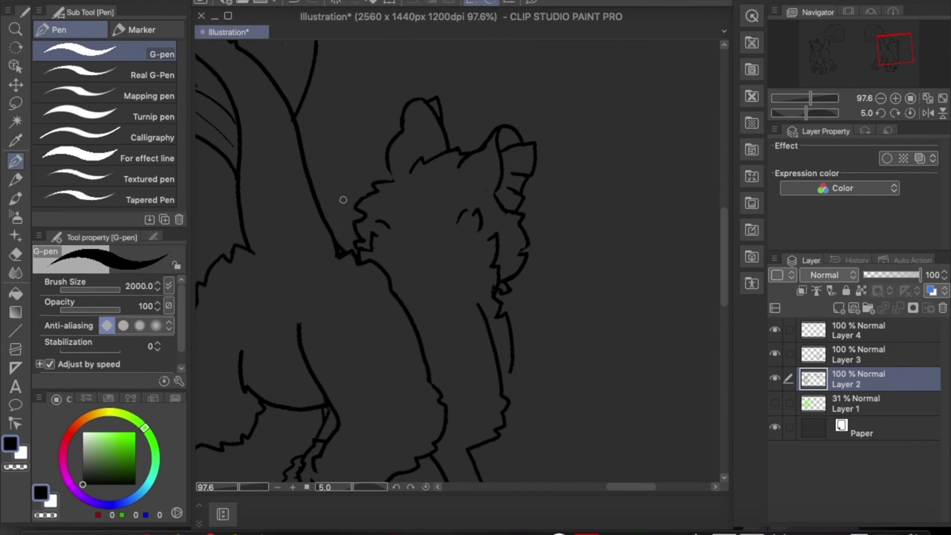
Set the G-pen size to 5 and merge Layers 3 and 4 into Layer 2
scroll(434, 265, down, 5)
click(141, 286)
text(5)
key(Return)
scroll(364, 171, up, 6)
key(ctrl+z)
scroll(445, 282, down, 2)
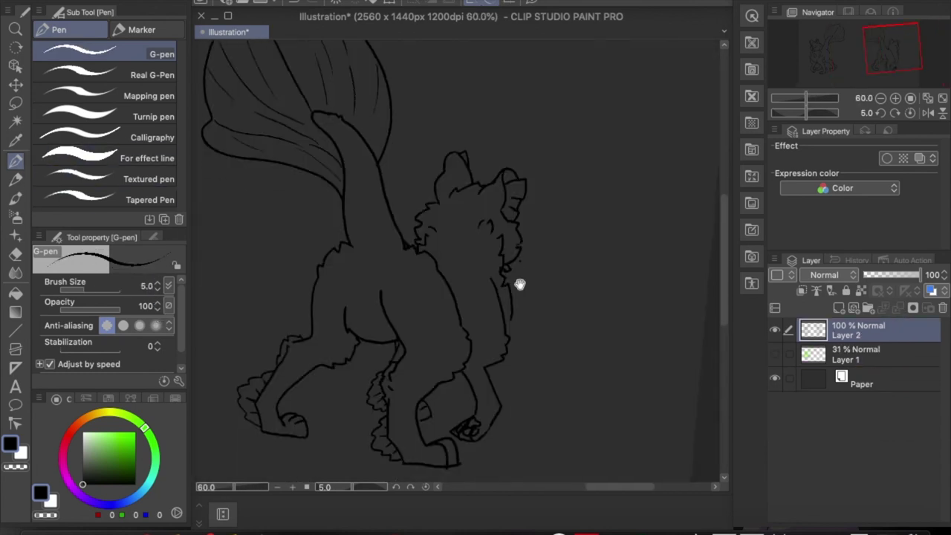
Ink a ribbed fin on the far front leg on a new layer and erase the leg line running through it
scroll(442, 305, up, 4)
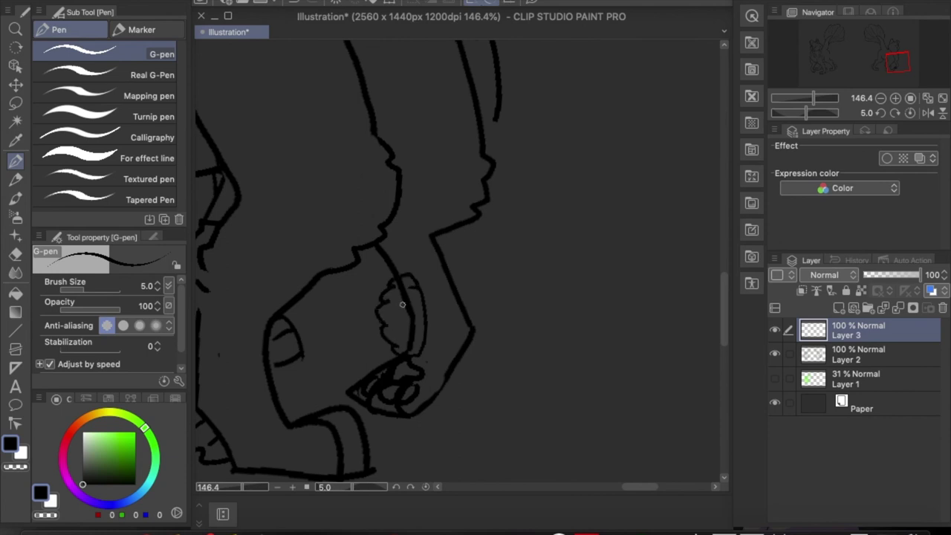
key(alt+bracketleft)
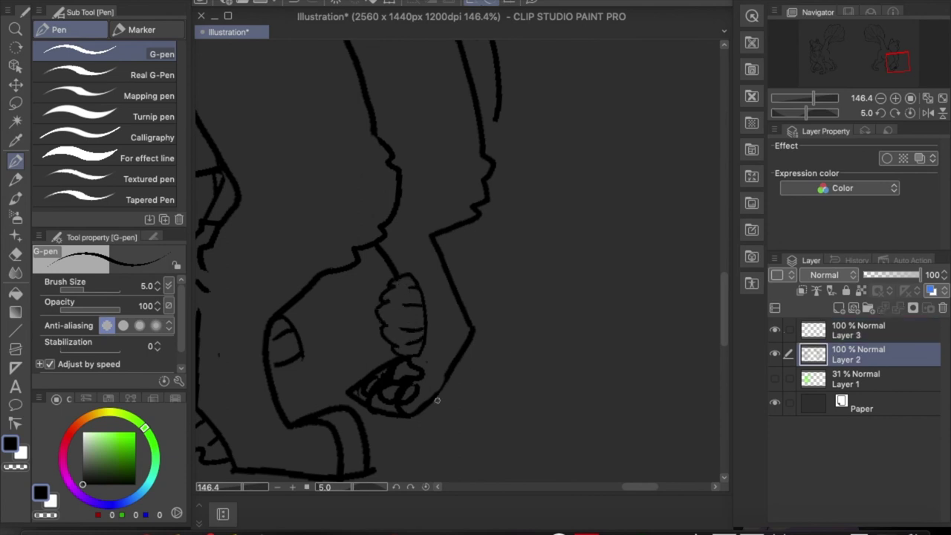
key(ctrl+z)
scroll(483, 379, down, 5)
scroll(445, 267, up, 4)
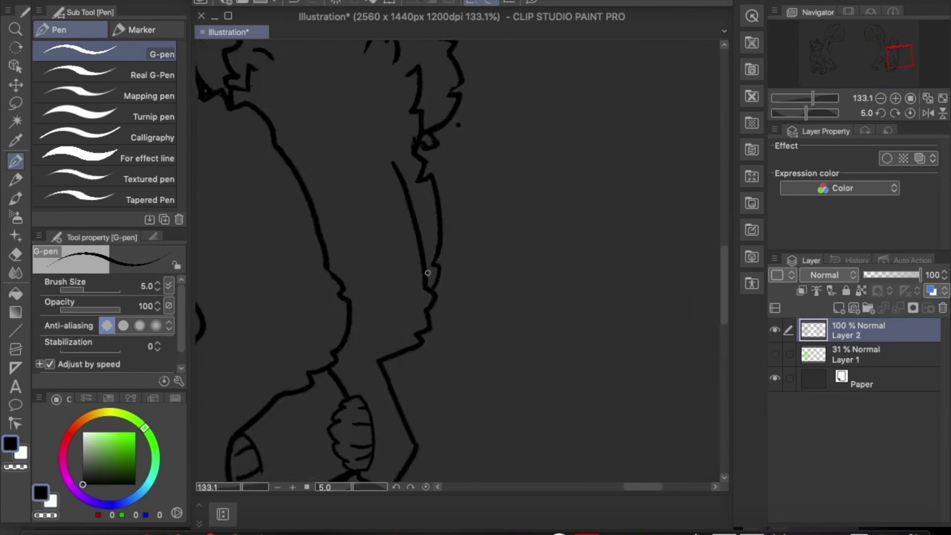
Save the illustration as Betta/Cat Character in CLIP STUDIO FORMAT in the png folder
key(ctrl+s)
text(Betta/Cat Chractre)
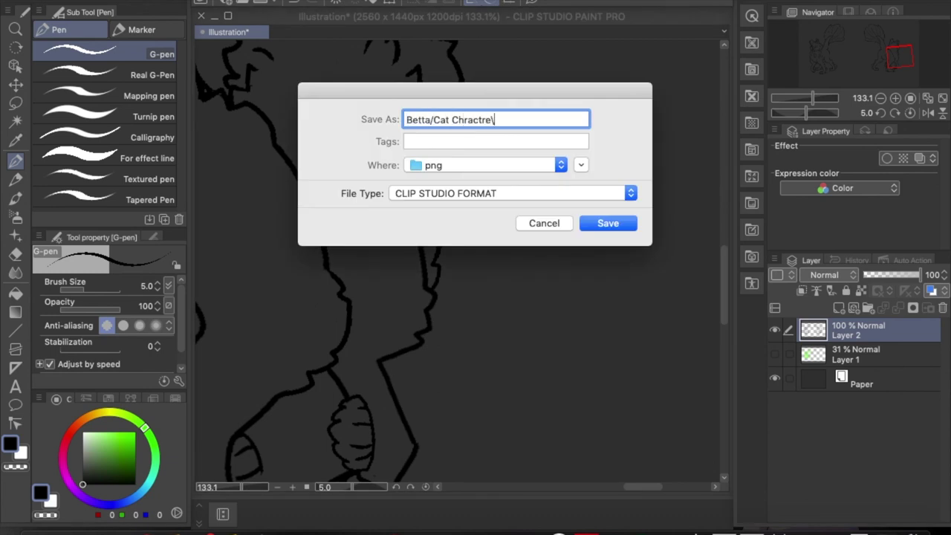
key(Return)
Transform the line art on Layer 2 to move both character views slightly down on the canvas
scroll(505, 185, down, 5)
scroll(564, 223, up, 5)
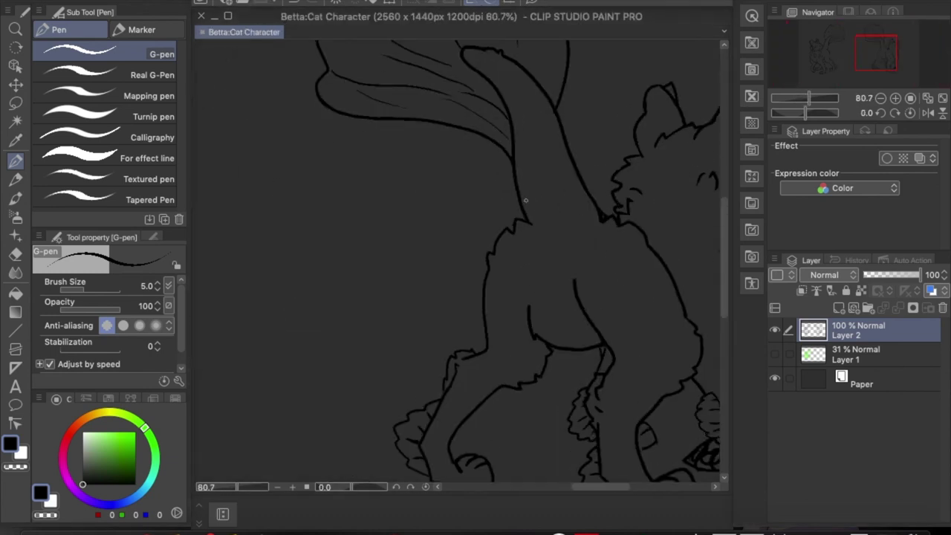
scroll(553, 236, down, 5)
key(ctrl+t)
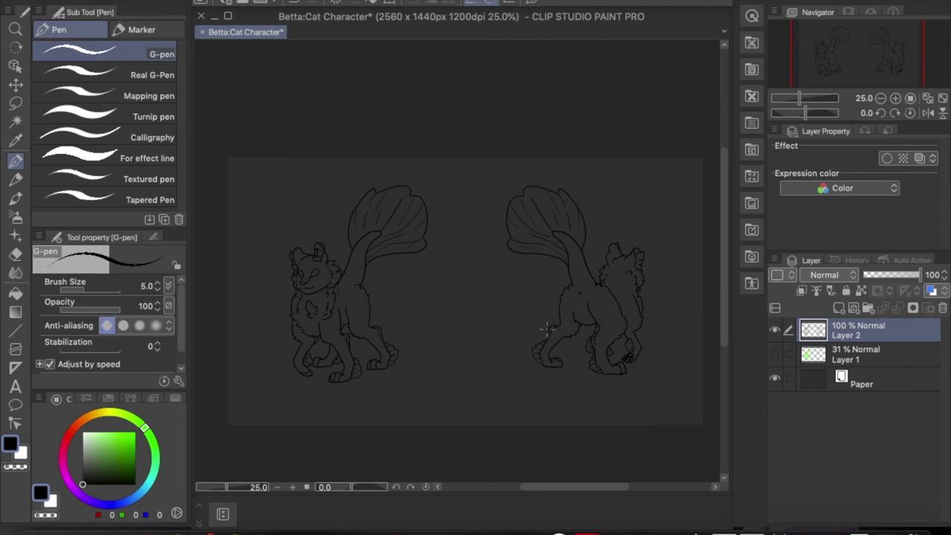
drag(540, 303, 561, 323)
click(514, 414)
Create a layer folder named Charcater, move Layer 2 into it and rename that layer Lineart
click(867, 307)
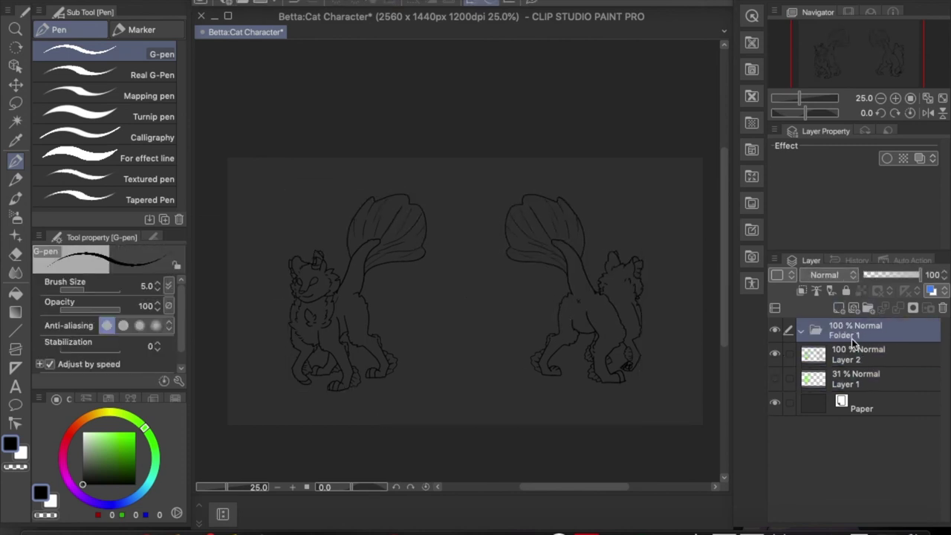
key(Return)
drag(854, 359, 854, 335)
double_click(854, 359)
text(Lineart)
Put the old sketch layer in a folder named Sketch and add a layer named Flats beneath Lineart
click(852, 307)
double_click(843, 383)
text(Sketch)
key(Return)
mouse_move(854, 404)
mouse_down()
mouse_move(862, 355)
mouse_move(862, 364)
mouse_up()
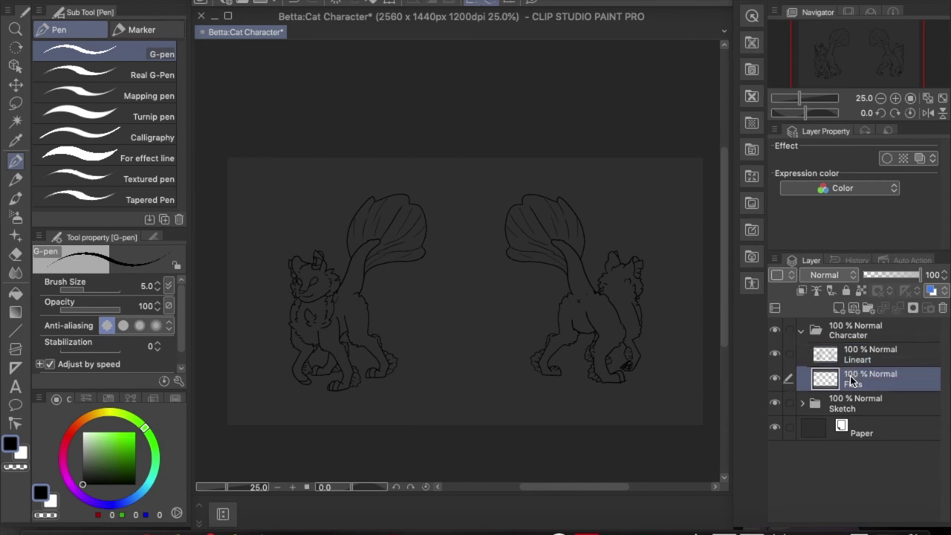
Collapse the Charcater folder and create a folder named Refs at the top of the layer stack
click(800, 330)
click(868, 308)
double_click(837, 335)
text(Refs)
key(Return)
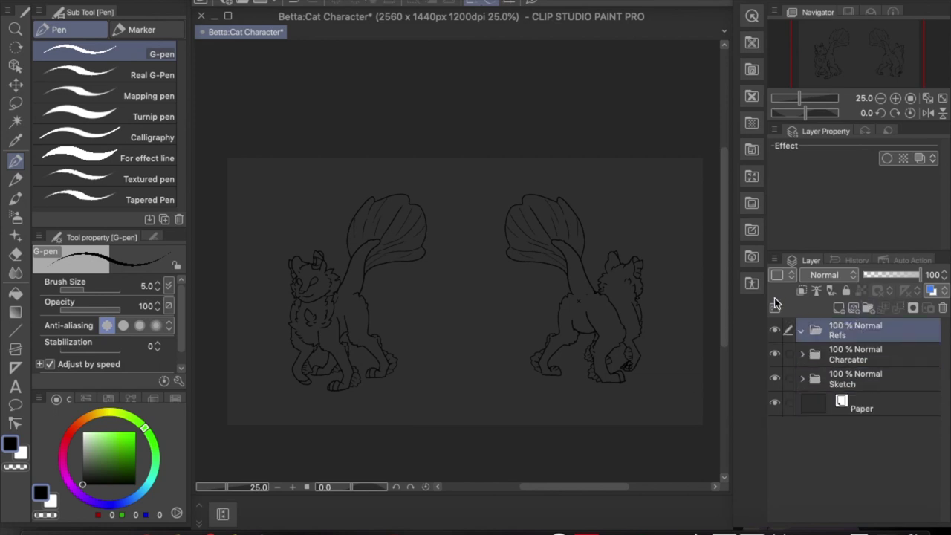
Import the Betta Fish image into the Refs folder and scale it down into the canvas's upper-left corner
click(173, 3)
mouse_move(193, 178)
click(346, 178)
click(732, 357)
drag(491, 312, 275, 191)
drag(323, 234, 346, 250)
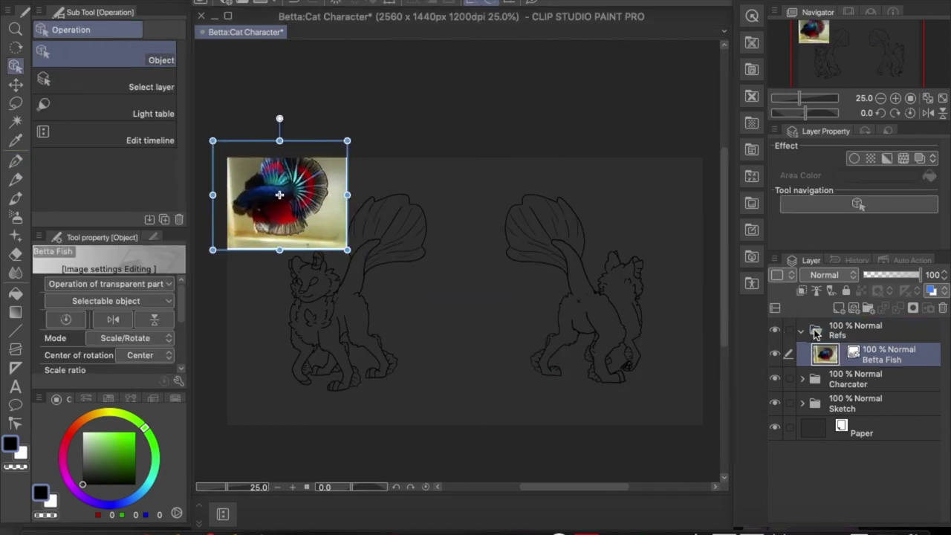
Sample a dark blue from the betta photo, collapse the Refs folder and make the Flats layer active
click(652, 335)
right_click(262, 191)
click(258, 199)
click(800, 329)
click(869, 427)
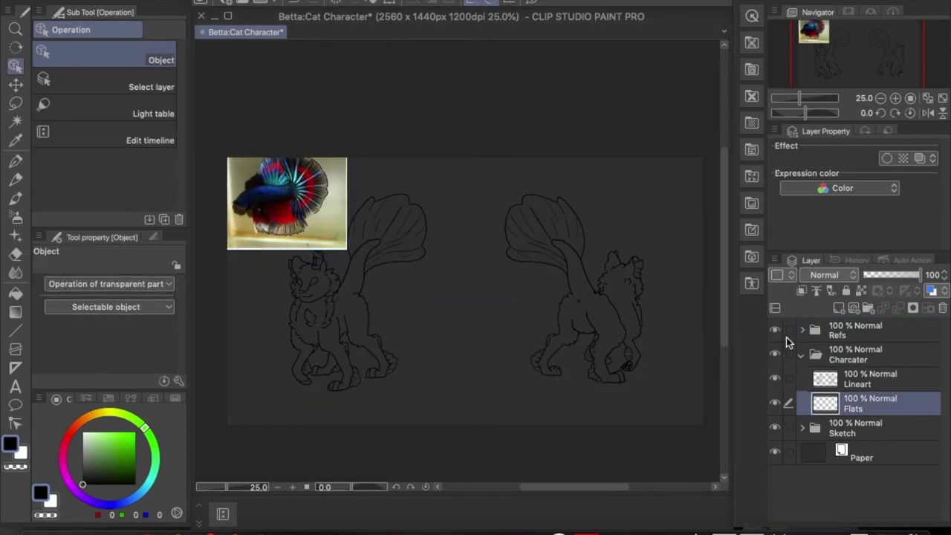
click(14, 160)
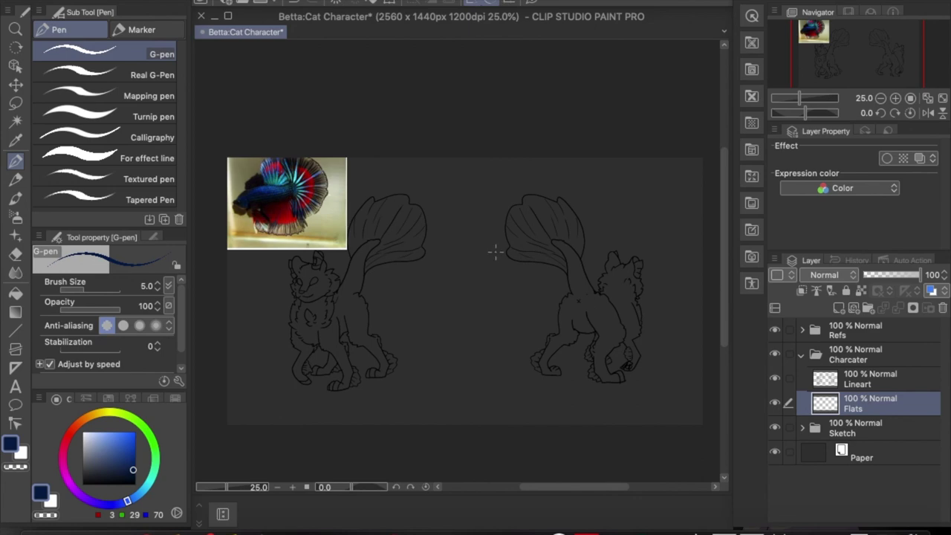
Fill the front-view character with dark navy (RGB 6, 21, 44) on the Flats layer, referring to other layers
key(g)
scroll(514, 244, up, 3)
click(463, 284)
scroll(277, 124, left, 3)
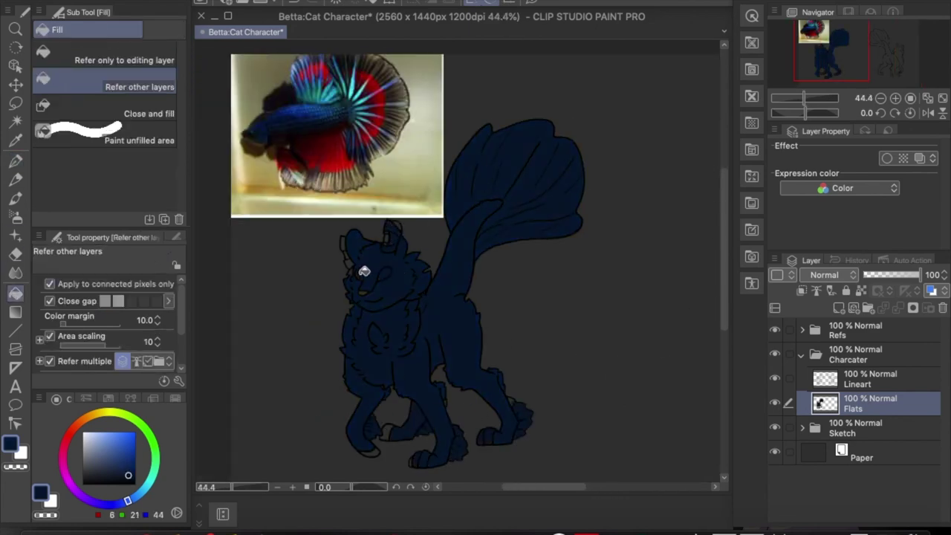
Paint the unfilled gaps in the front view's ears, head and paws navy with the G-pen, up to size 10
scroll(387, 270, up, 4)
key(p)
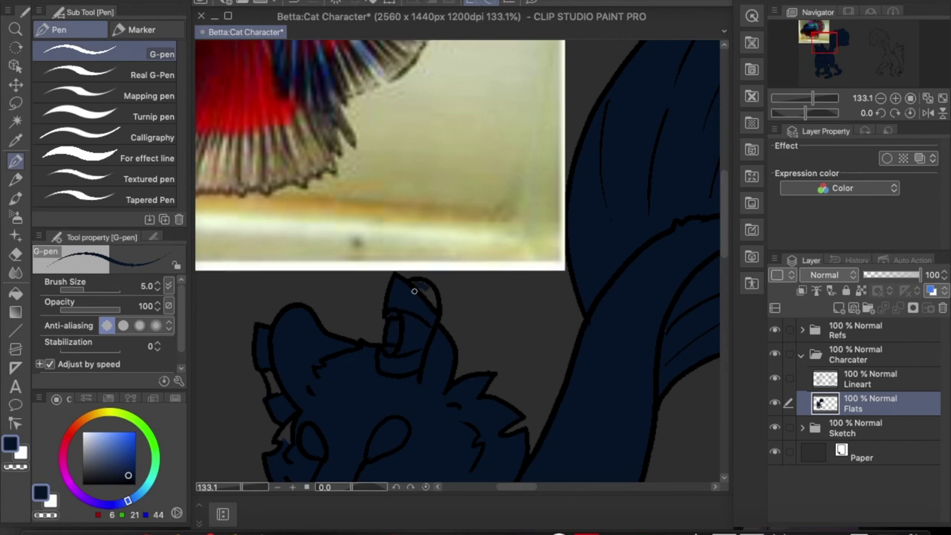
scroll(465, 303, down, 10)
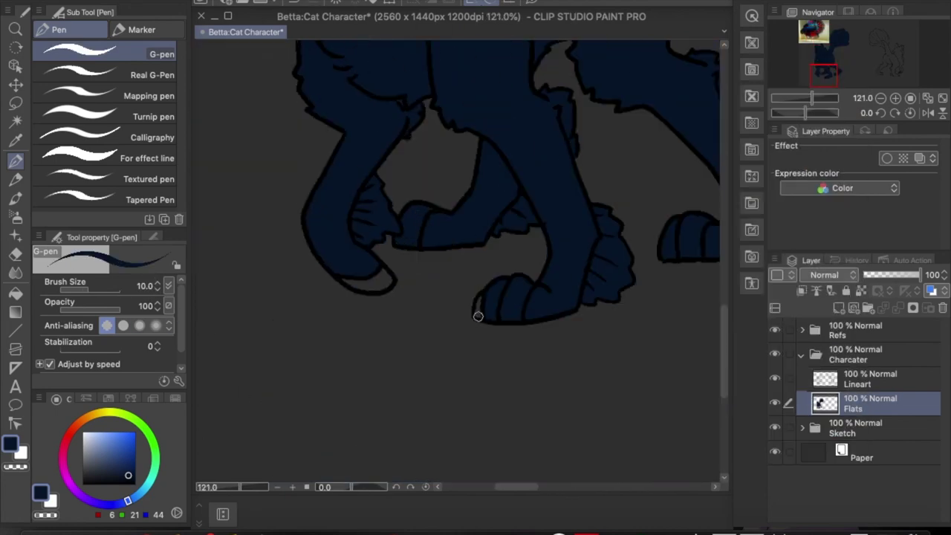
scroll(394, 268, up, 2)
scroll(388, 286, down, 4)
Draw a small X below the rear view's tail base on Lineart, lock that layer and return to Flats
scroll(394, 273, up, 3)
key(alt+])
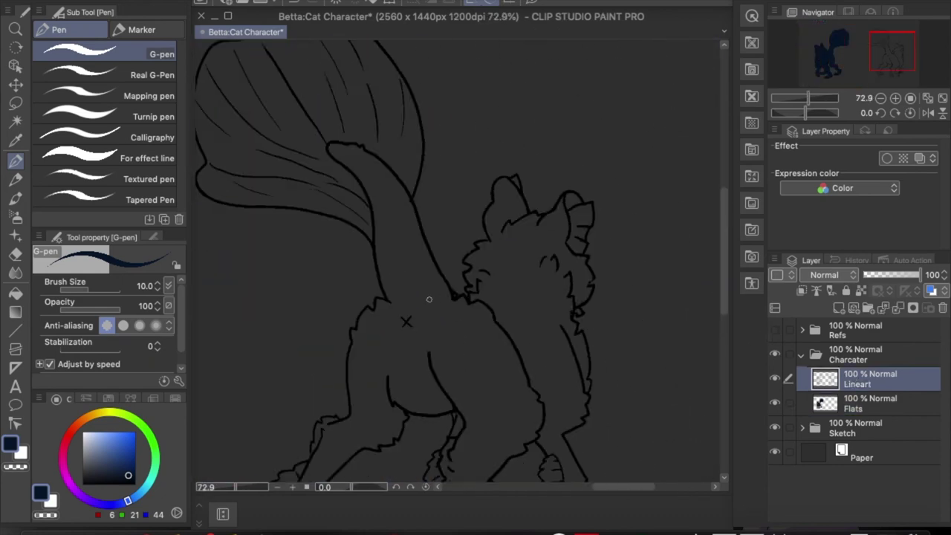
click(843, 398)
Fill the rear-view character with the same dark navy on the Flats layer
scroll(446, 314, down, 3)
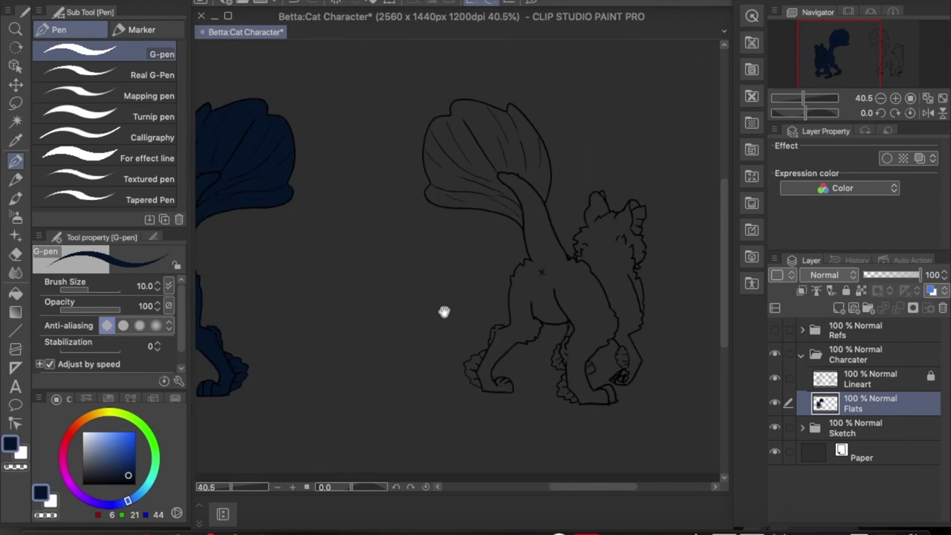
key(g)
click(361, 161)
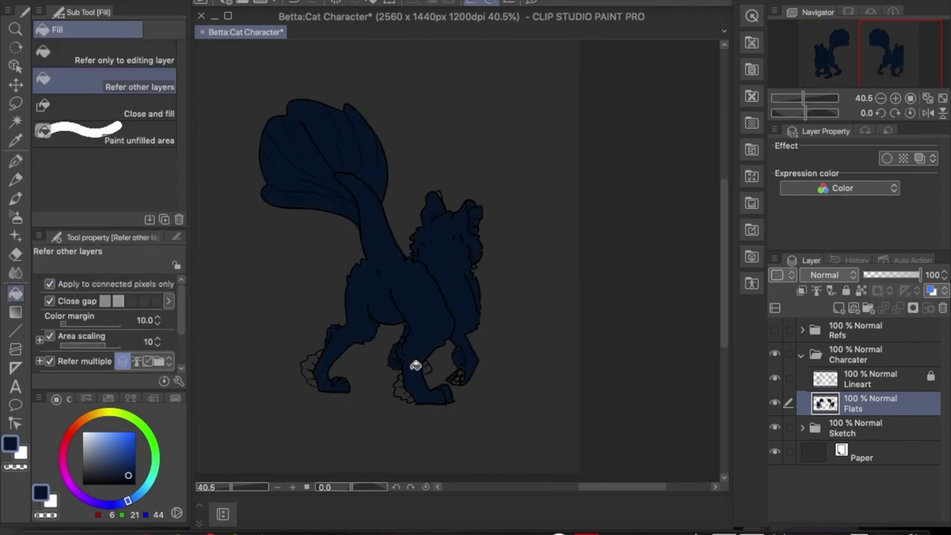
Paint the missed gaps in the rear view's leg fins, paws, ears and head fur navy with the G-pen
key(p)
scroll(352, 362, up, 4)
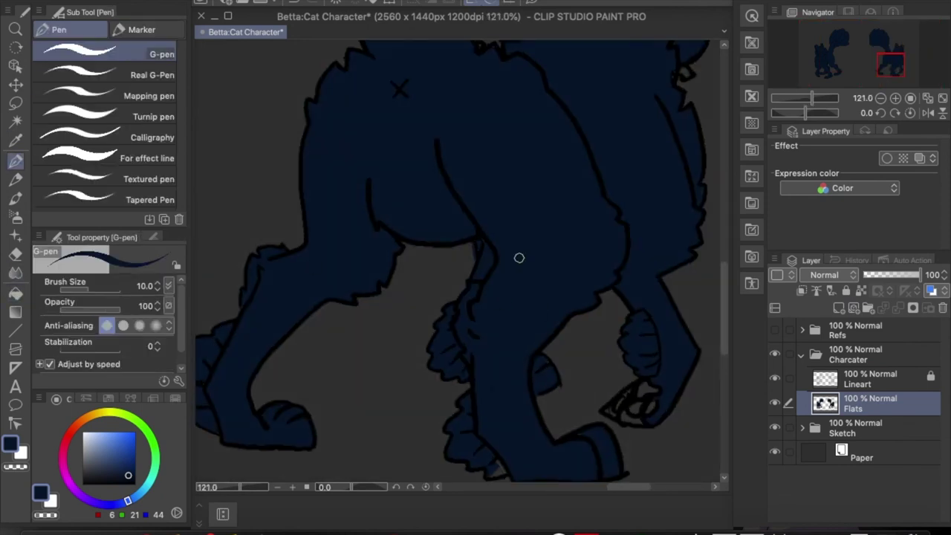
scroll(518, 258, down, 3)
scroll(642, 327, down, 3)
scroll(664, 257, up, 3)
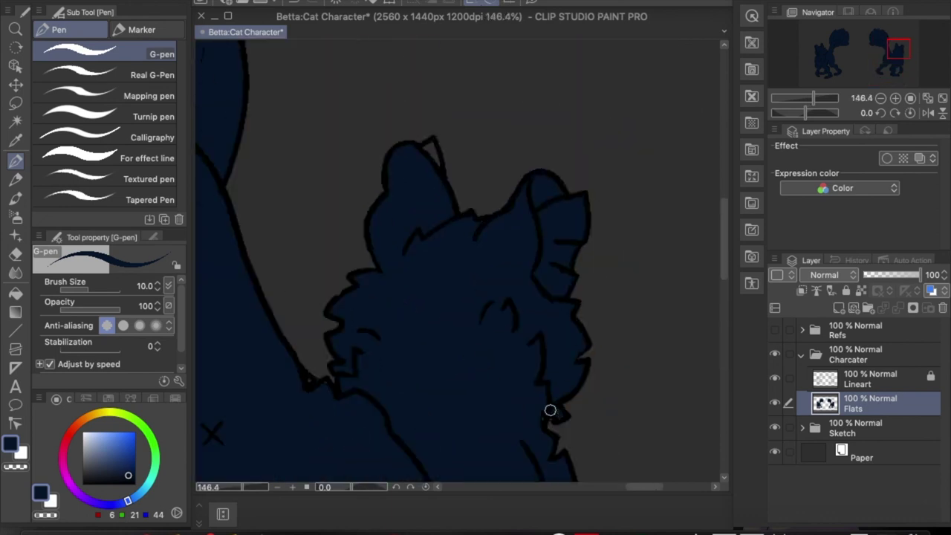
scroll(427, 144, down, 5)
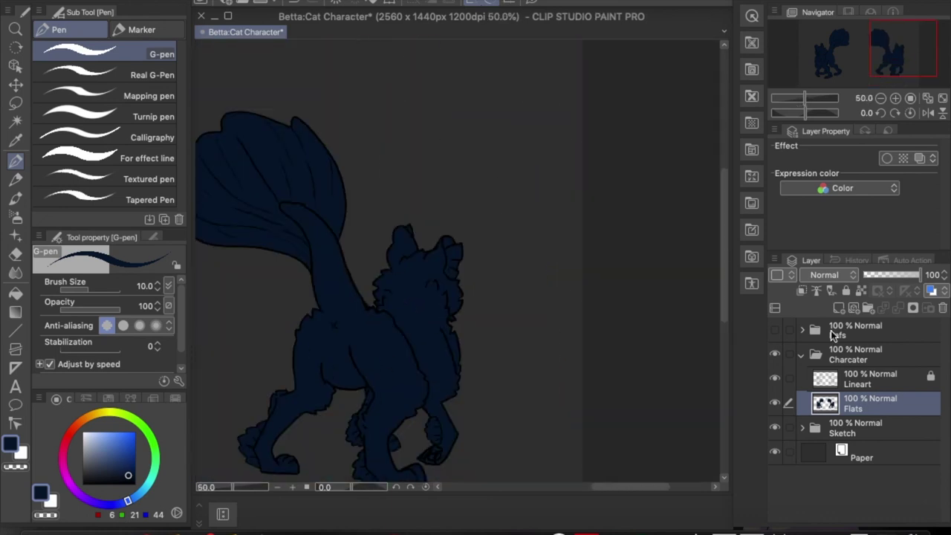
Add a layer clipped to Flats and paint the front view's tail and fin base in a blue sampled from the photo (RGB 11, 90, 168)
key(ctrl+shift+n)
click(775, 329)
alt+click(238, 175)
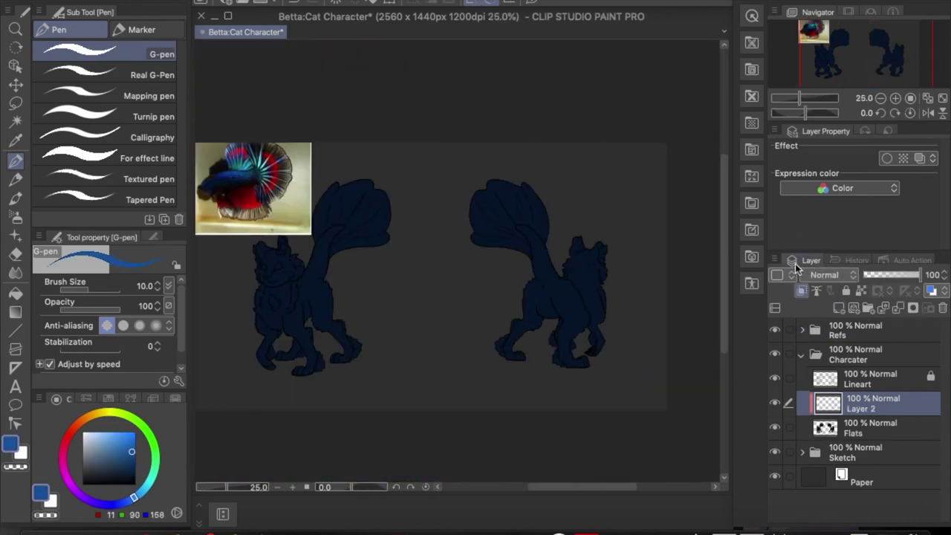
click(775, 329)
scroll(367, 246, up, 4)
mouse_move(367, 246)
mouse_down()
mouse_move(409, 202)
mouse_move(403, 159)
mouse_up()
Try to blend the lower edge of the blue on the front view's tail into the navy
key(j)
click(104, 53)
drag(322, 332, 356, 275)
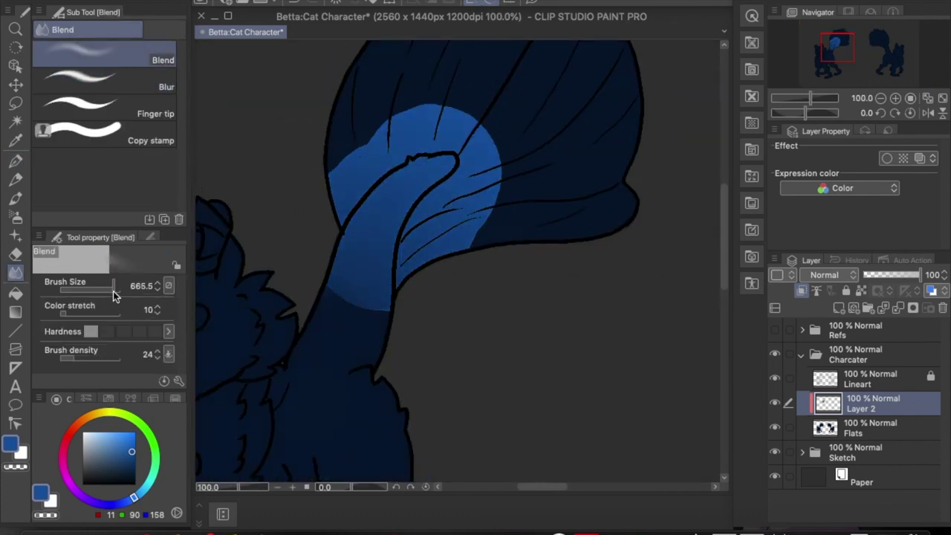
key(ctrl+z)
Erase the lower part of the blue on the front view's tail with the Snap eraser
key(e)
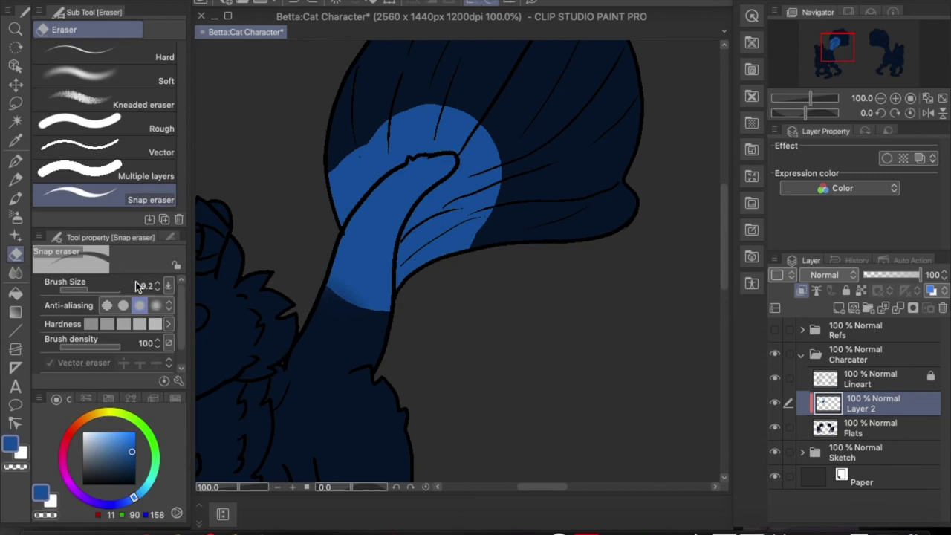
drag(338, 316, 347, 282)
Try to smooth the blue down the front view's tail with the Blend tool at size 153.4
key(j)
mouse_move(297, 245)
mouse_down()
mouse_move(365, 315)
mouse_move(371, 202)
mouse_up()
scroll(569, 283, down, 2)
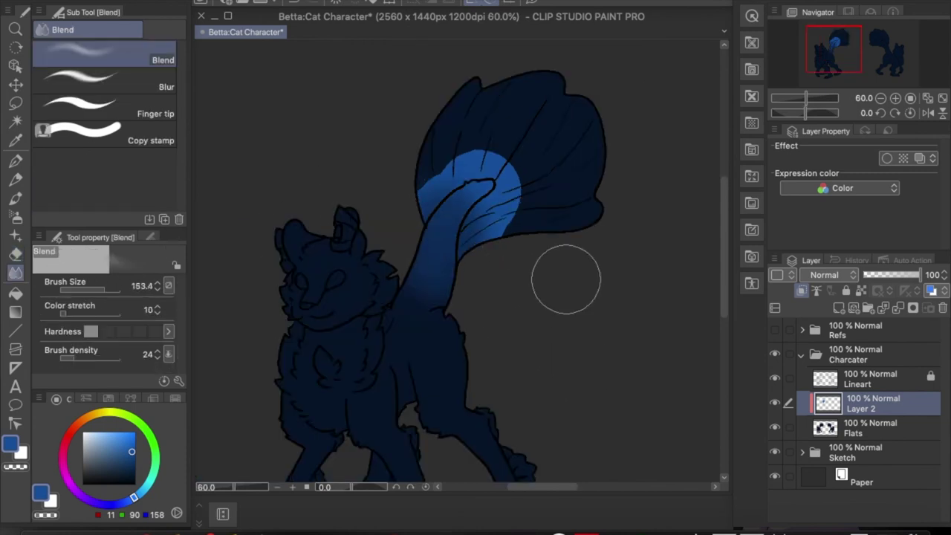
Try painting blue across the front view's muzzle and blending it into the face
scroll(569, 282, left, 3)
key(p)
mouse_move(401, 253)
mouse_down()
mouse_move(421, 308)
mouse_move(399, 290)
mouse_move(446, 255)
mouse_up()
key(j)
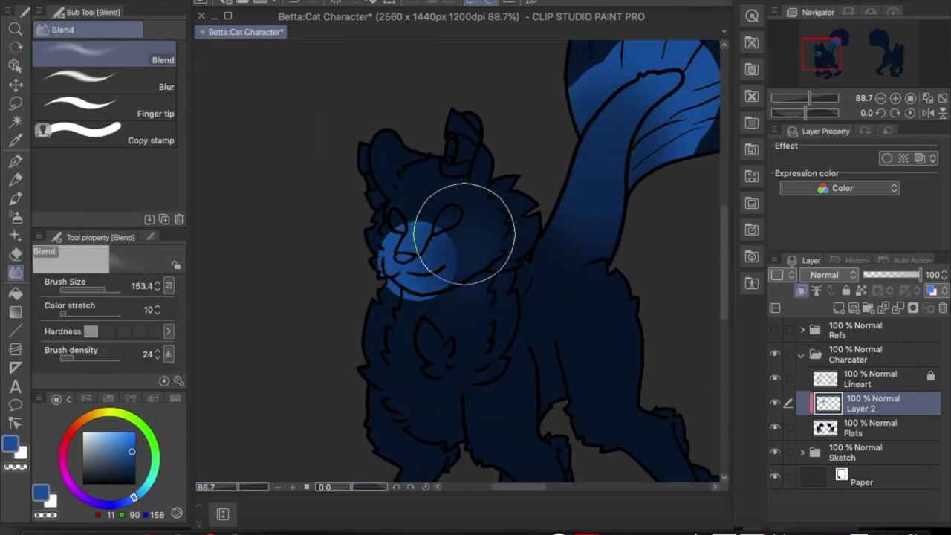
Undo the face paint and tail blending, then try blending the tail at brush density 7
key(ctrl+z)
key(ctrl+z)
key(ctrl+z)
key(ctrl+z)
mouse_move(590, 159)
mouse_down()
mouse_move(589, 195)
mouse_move(569, 223)
mouse_up()
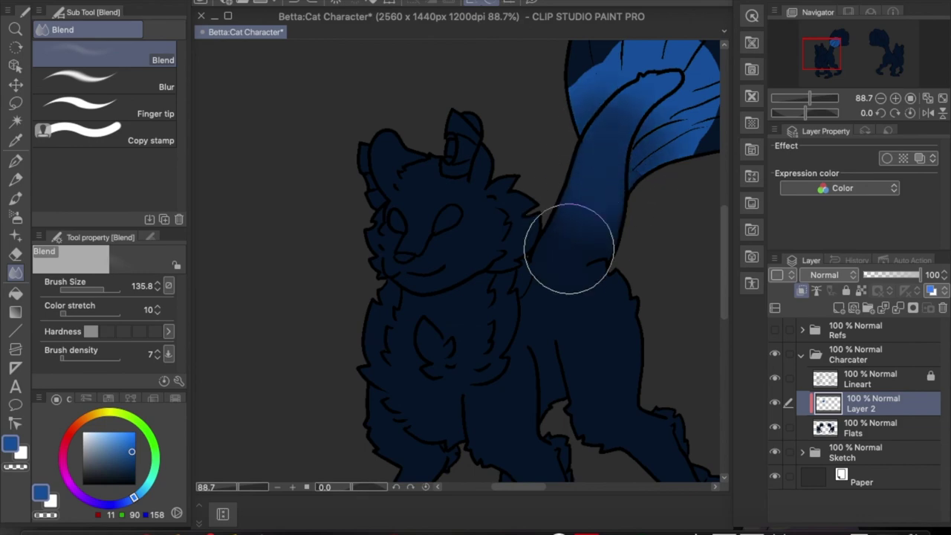
key(ctrl+z)
Soften the blue edge on the front view's tail with the Blur tool at size 153.4 and density 82
click(146, 87)
mouse_move(594, 167)
mouse_down()
mouse_move(629, 191)
mouse_move(589, 244)
mouse_move(562, 255)
mouse_up()
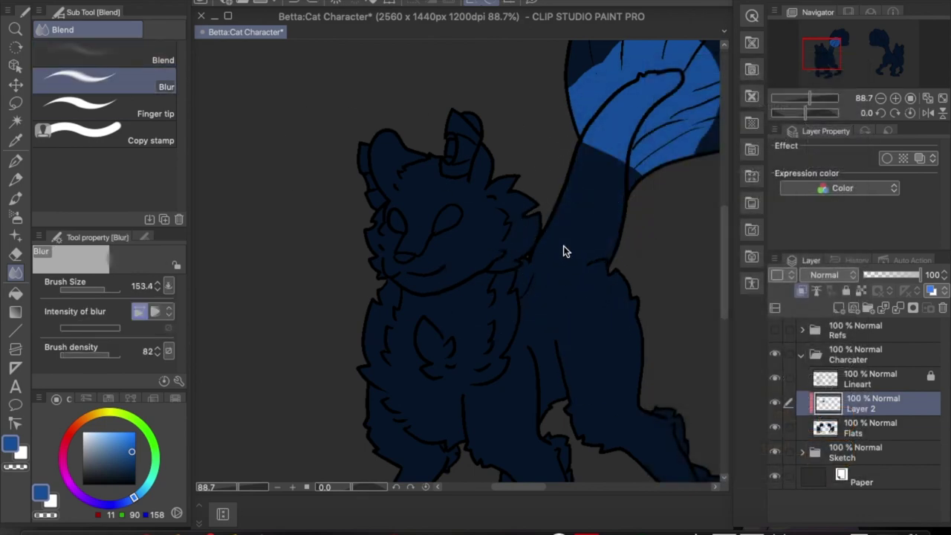
Paint the front view's muzzle blue with the G-pen and blur it into the navy face
key(p)
drag(409, 256, 423, 275)
key(j)
mouse_move(446, 223)
mouse_down()
mouse_move(345, 235)
mouse_move(353, 249)
mouse_move(496, 234)
mouse_up()
Erase the blue spill below the front view's chin with the Snap eraser at size 27.7
scroll(496, 234, up, 5)
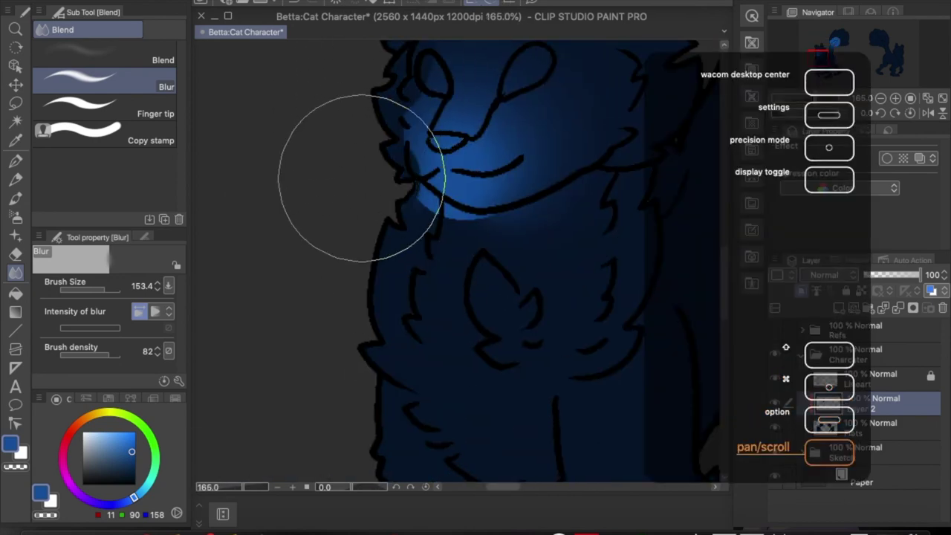
key(e)
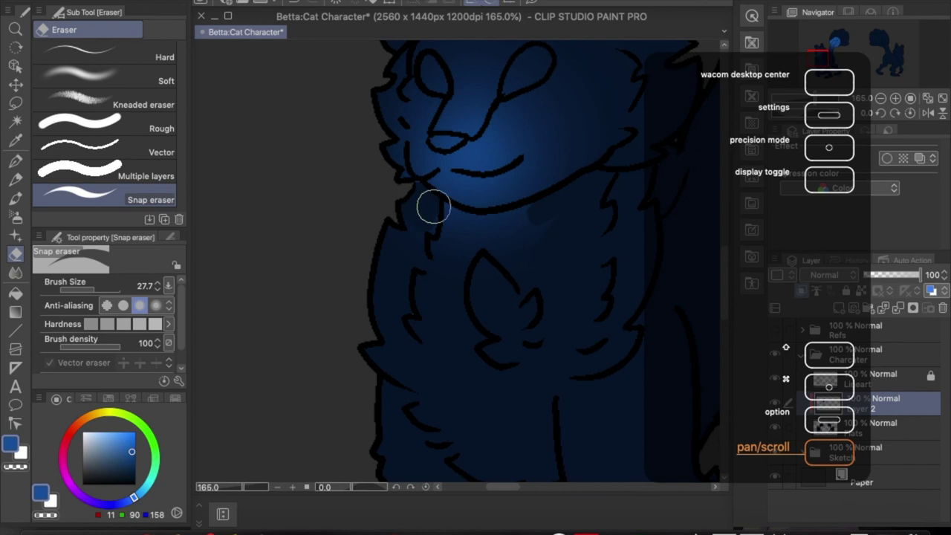
scroll(573, 212, down, 5)
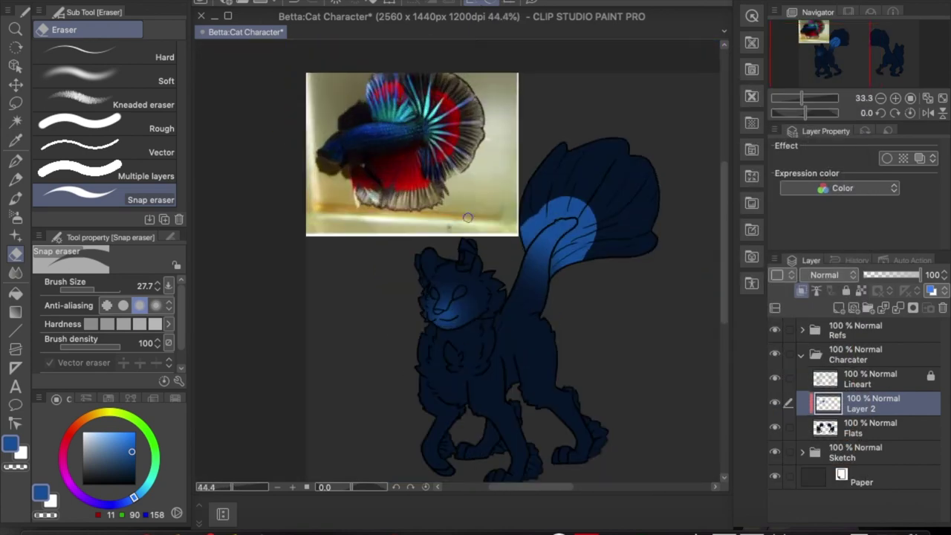
Hide the reference photo, paint the rear view's tail and fin base blue with the G-pen at size 51.1 and blur it down the tail
scroll(573, 212, up, 2)
click(15, 161)
click(775, 329)
scroll(465, 233, down, 2)
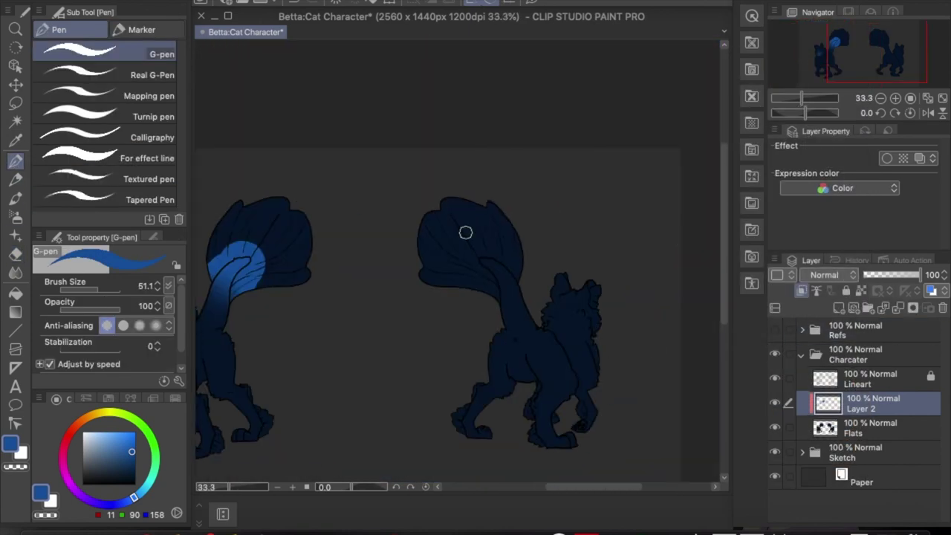
key(j)
mouse_move(486, 264)
mouse_down()
mouse_move(523, 310)
mouse_move(543, 284)
mouse_move(511, 285)
mouse_move(535, 347)
mouse_up()
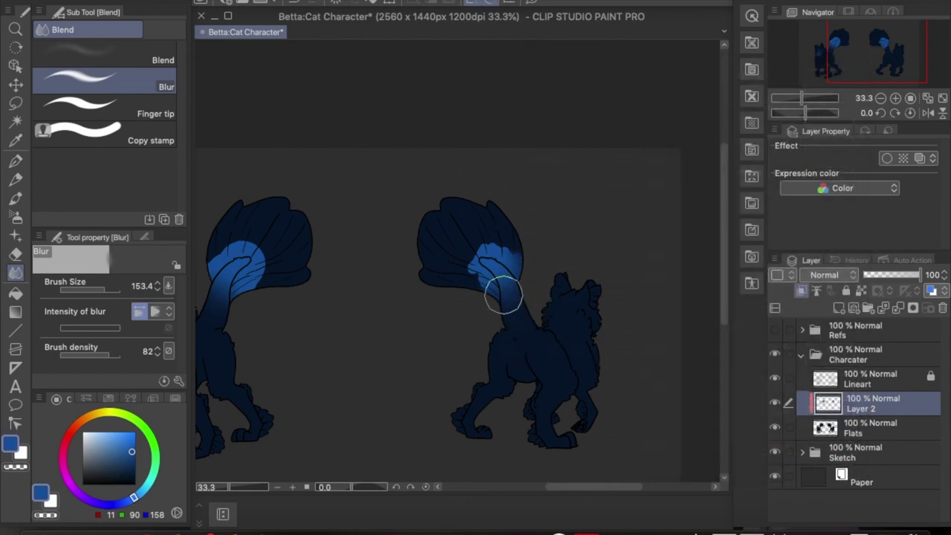
Paint the front view's paws blue with the G-pen and blur the colour up the legs
scroll(557, 216, up, 2)
key(p)
drag(418, 367, 443, 379)
drag(496, 393, 531, 398)
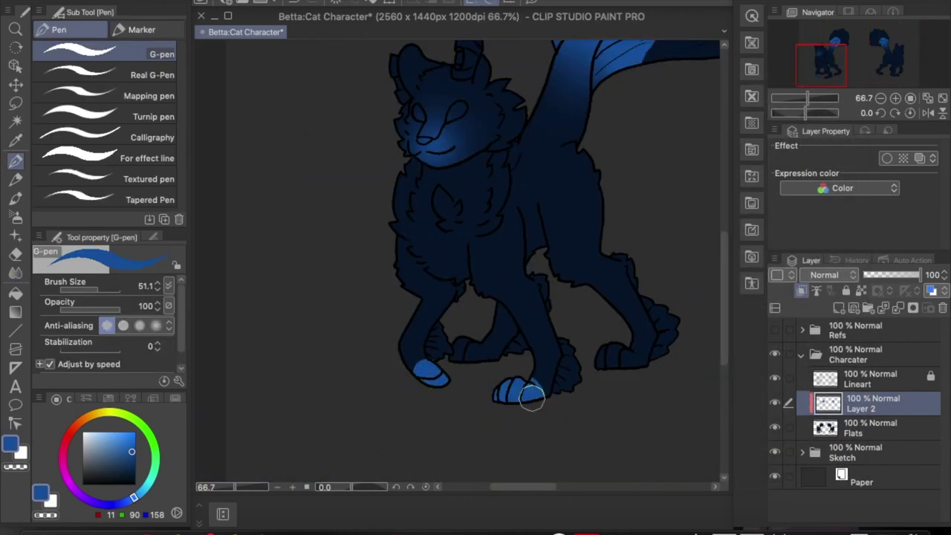
key(j)
scroll(646, 218, down, 2)
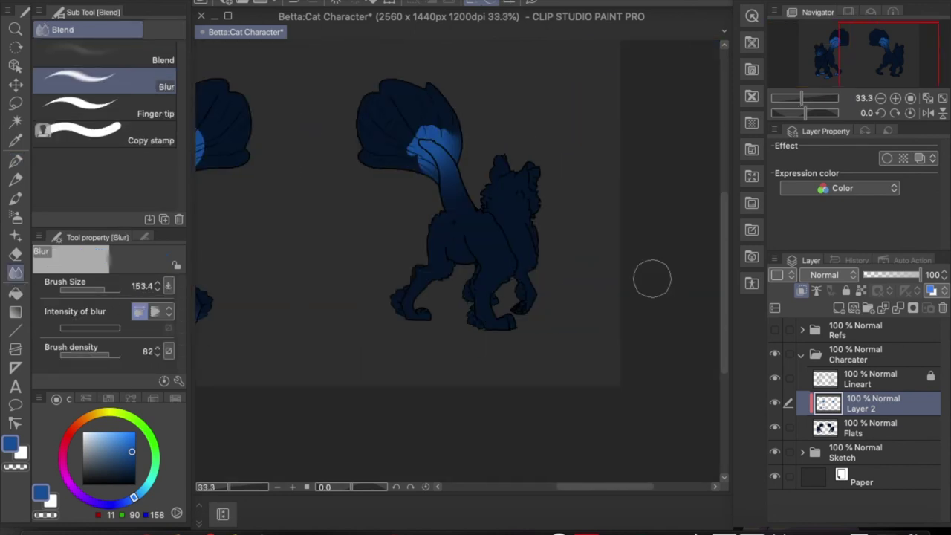
Paint the rear view's paws blue with the G-pen and blur the colour up into the navy legs
scroll(610, 446, up, 2)
click(16, 160)
drag(371, 372, 405, 370)
drag(412, 341, 423, 327)
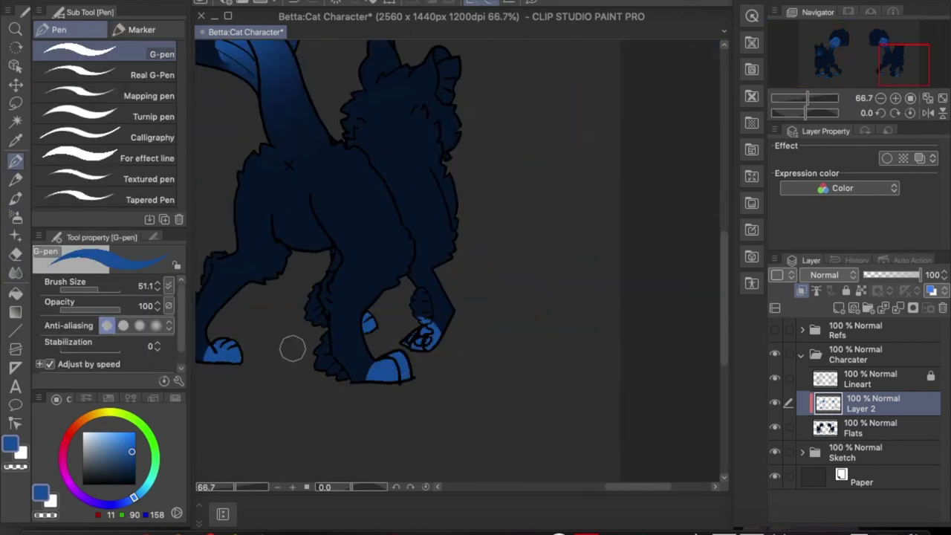
key(j)
scroll(355, 341, left, 5)
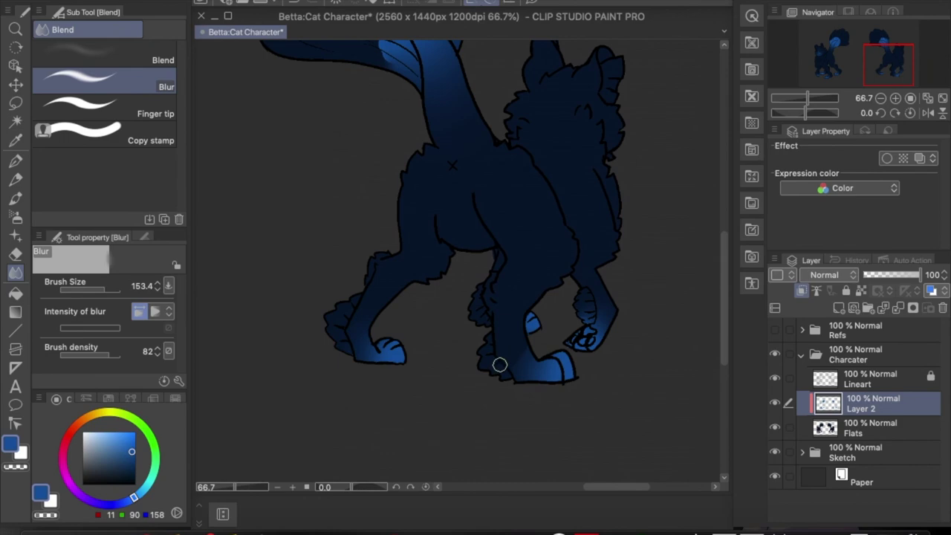
Show the reference photo again and sample a dark red (RGB 142, 1, 13) from the betta's lower fin
scroll(435, 297, down, 3)
scroll(437, 293, up, 3)
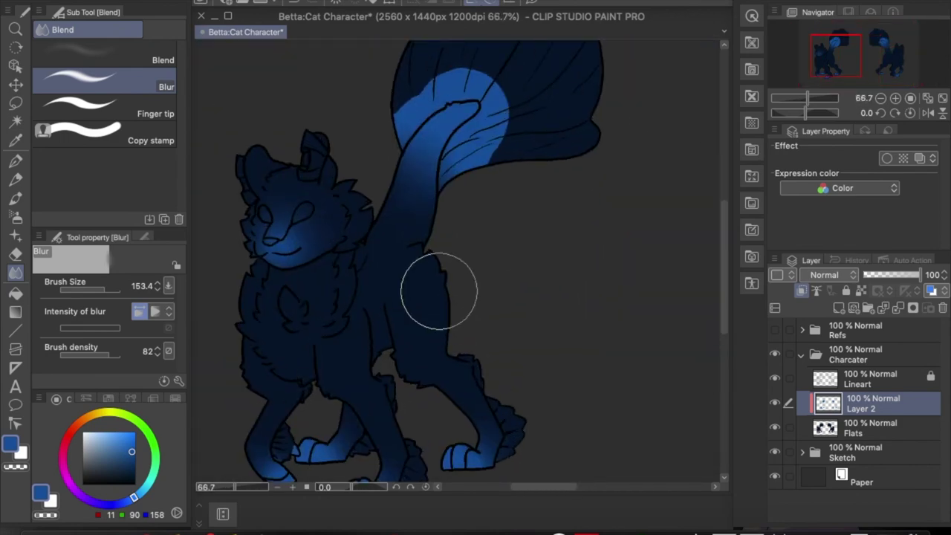
click(774, 330)
scroll(445, 298, down, 2)
alt+click(377, 267)
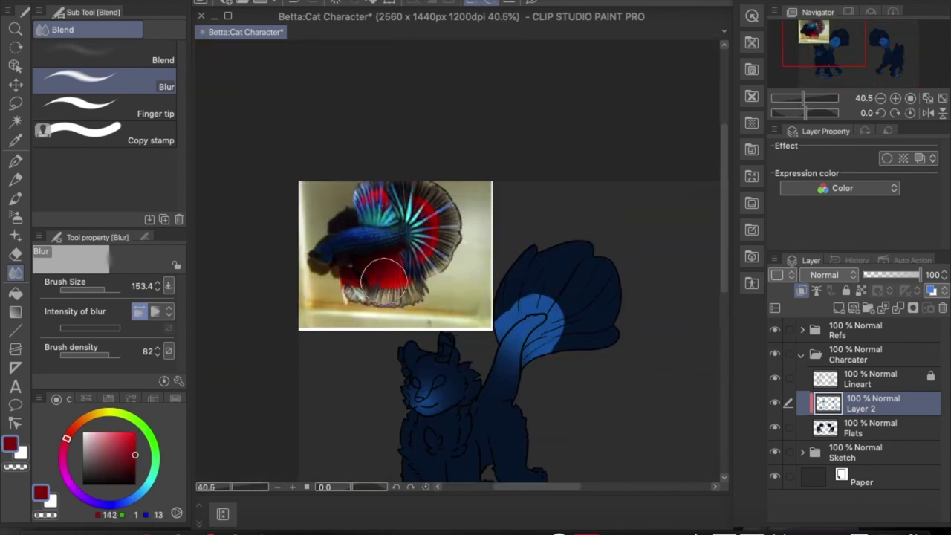
Sample a brighter red (RGB 213, 6, 11) and paint the front view's leg fins with the G-pen at size 8.2
scroll(590, 246, up, 3)
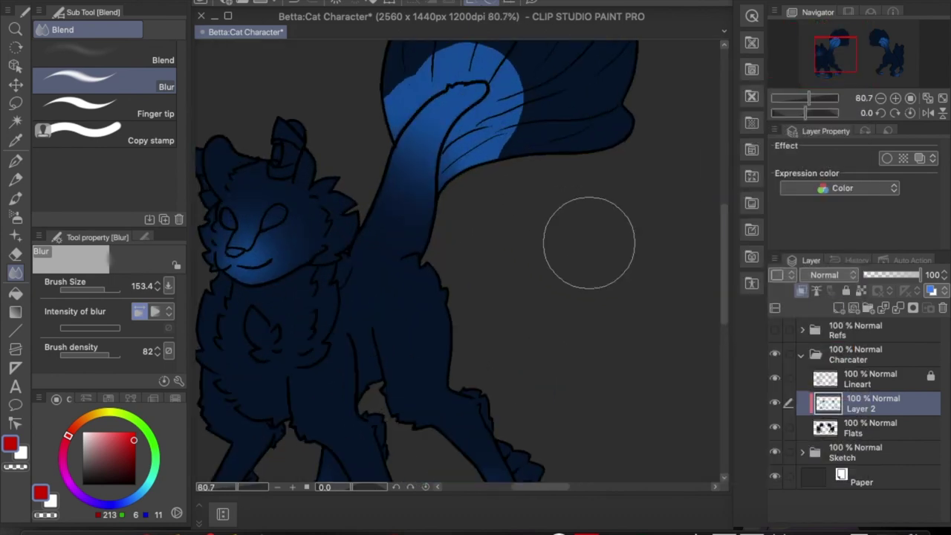
scroll(524, 237, down, 2)
scroll(650, 408, up, 3)
key(p)
drag(604, 272, 587, 269)
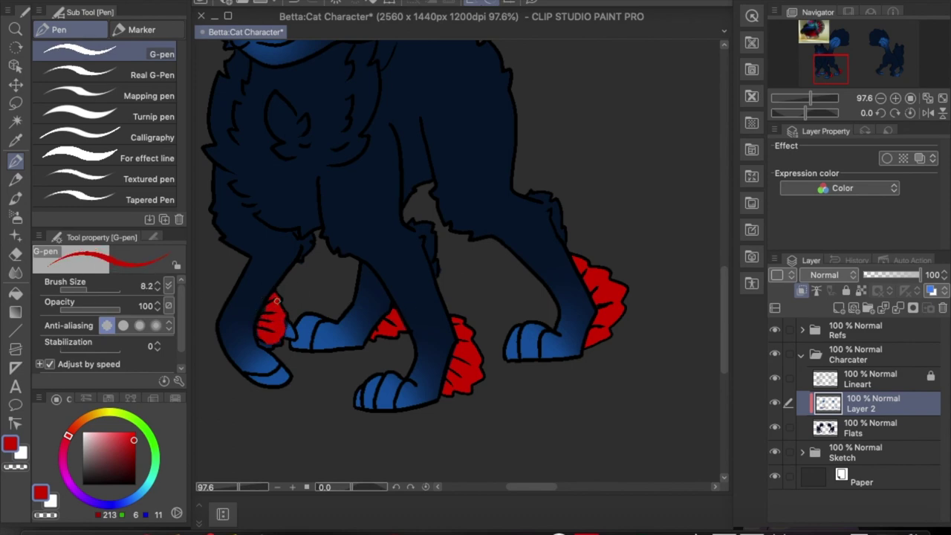
Paint the rear view's near hind leg fin, the fin behind it and the raised front leg's fin red with the G-pen
scroll(275, 341, down, 2)
scroll(276, 341, up, 2)
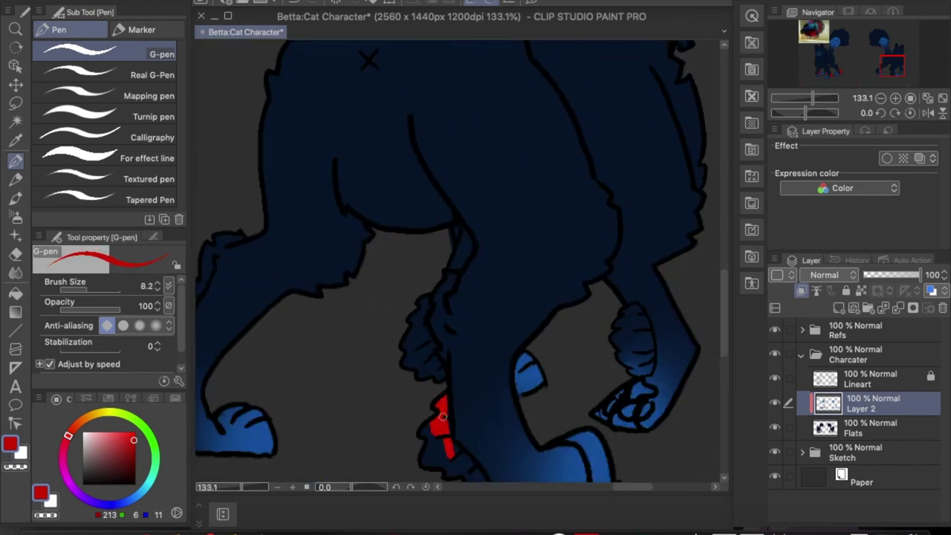
scroll(266, 202, down, 2)
drag(266, 201, 304, 235)
mouse_move(486, 172)
mouse_down()
mouse_move(504, 215)
mouse_move(511, 189)
mouse_move(509, 202)
mouse_up()
scroll(505, 201, up, 2)
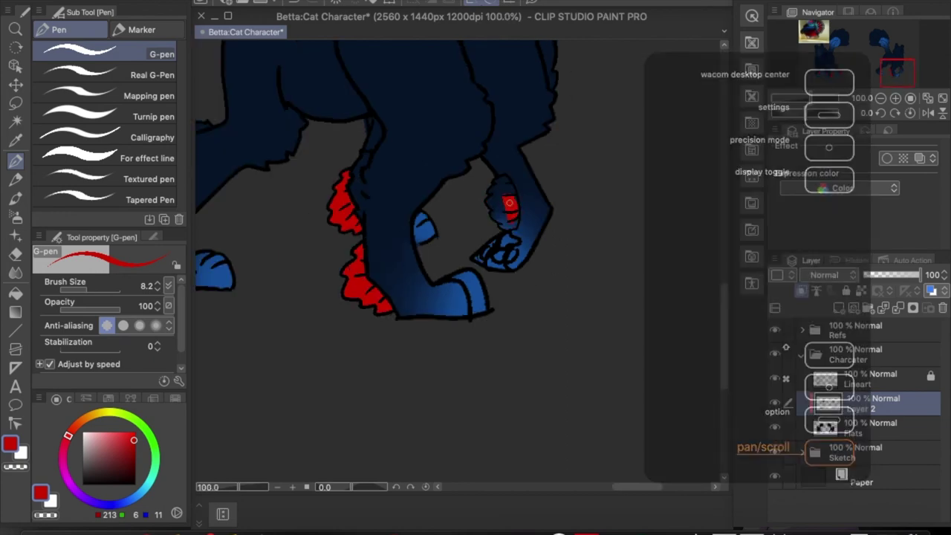
scroll(509, 203, up, 5)
mouse_move(505, 117)
mouse_down()
mouse_move(450, 275)
mouse_move(444, 102)
mouse_move(490, 149)
mouse_up()
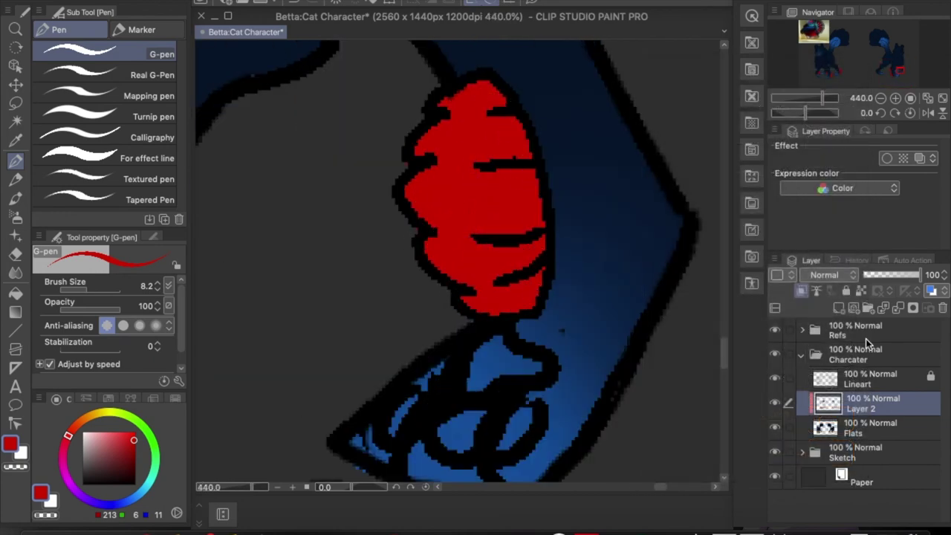
Paint the fin on the rear view's outstretched hind leg red with the G-pen
scroll(375, 286, down, 5)
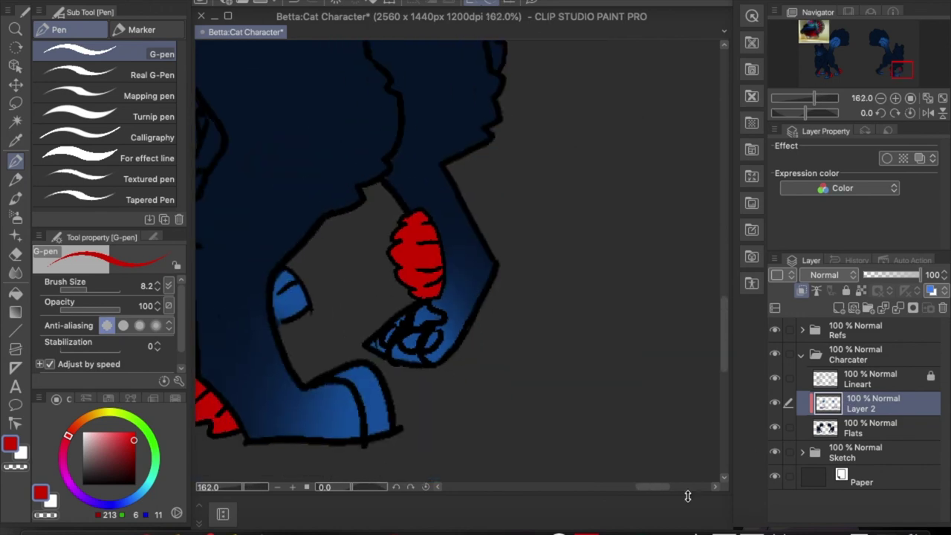
scroll(687, 496, left, 5)
drag(283, 252, 312, 338)
drag(349, 223, 331, 372)
scroll(285, 289, down, 4)
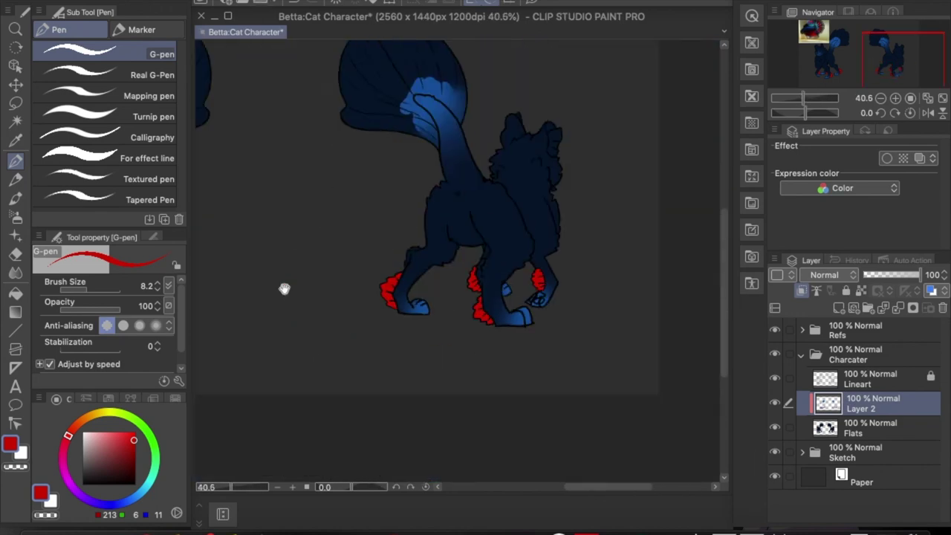
Try near-black (RGB 4, 6, 8) and sampled olive grey (RGB 41, 42, 37) on the front view's tail fin with the G-pen at size 106.3
scroll(285, 289, up, 3)
scroll(285, 289, up, 3)
click(126, 474)
alt+click(631, 245)
scroll(460, 297, down, 2)
drag(520, 67, 554, 198)
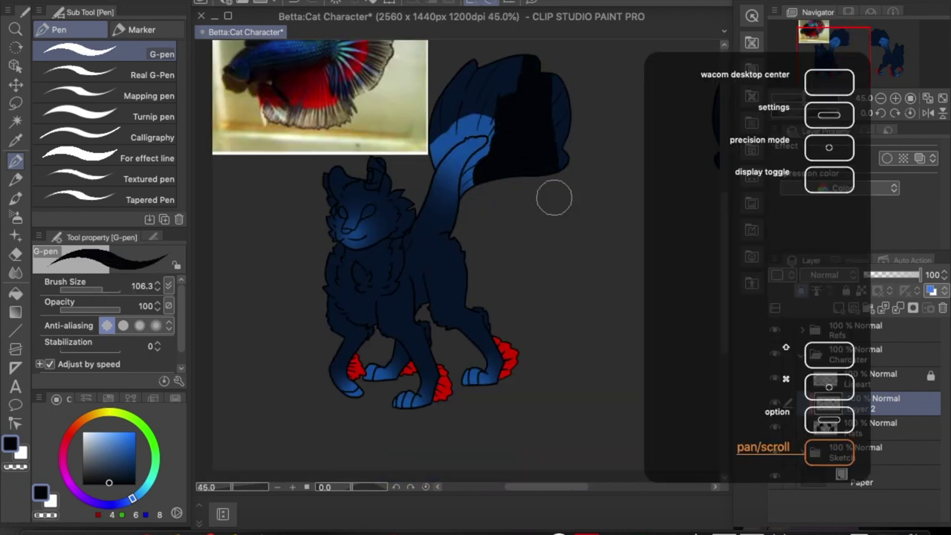
alt+click(387, 66)
mouse_move(522, 92)
mouse_down()
mouse_move(495, 56)
mouse_move(453, 123)
mouse_up()
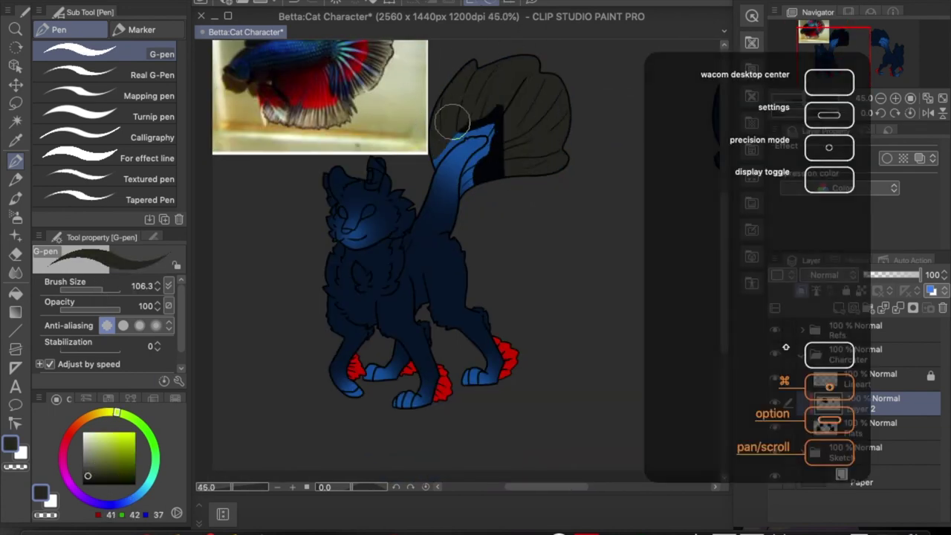
Paint the front view's whole tail fin dark navy (RGB 10, 12, 31), covering the blue fin base with the G-pen at size 11.8
alt+click(482, 175)
mouse_move(476, 89)
mouse_down()
mouse_move(520, 111)
mouse_move(483, 186)
mouse_move(519, 102)
mouse_up()
alt+click(543, 102)
scroll(519, 102, up, 5)
mouse_move(275, 250)
mouse_down()
mouse_move(340, 138)
mouse_move(312, 89)
mouse_up()
click(94, 289)
drag(250, 111, 304, 106)
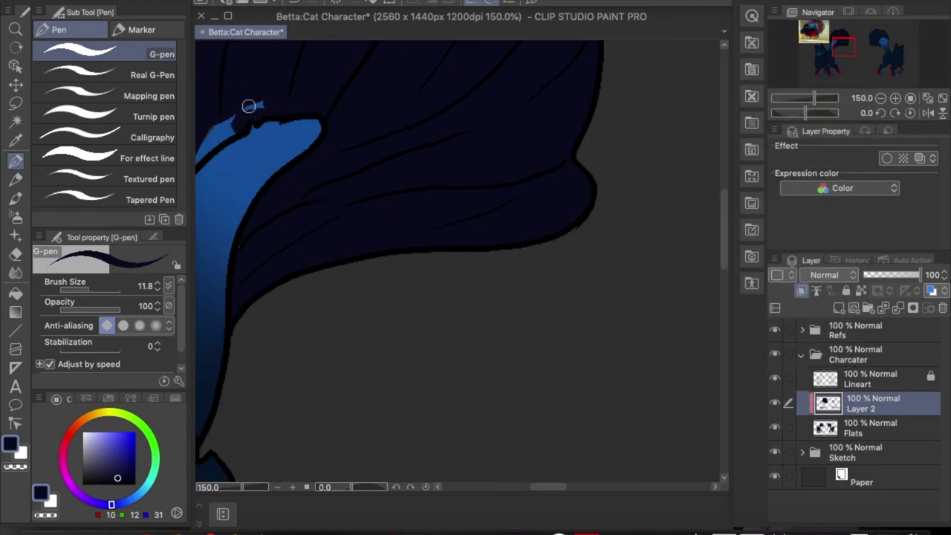
mouse_move(441, 150)
mouse_down()
mouse_move(518, 270)
mouse_move(509, 337)
mouse_up()
Paint the rear view's whole tail fin dark navy, raising the G-pen size to 135.8
scroll(569, 263, down, 3)
drag(335, 348, 362, 305)
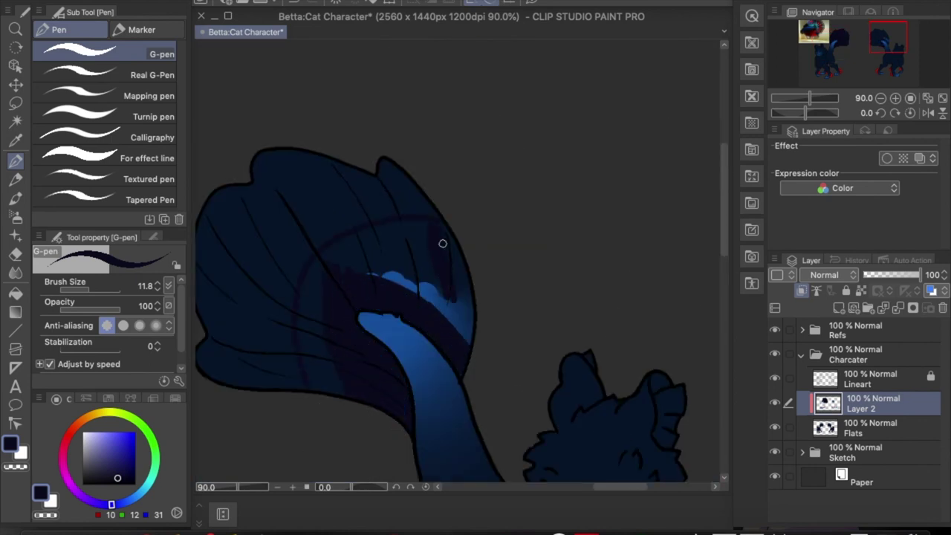
drag(443, 286, 372, 276)
drag(67, 289, 141, 289)
drag(334, 256, 368, 149)
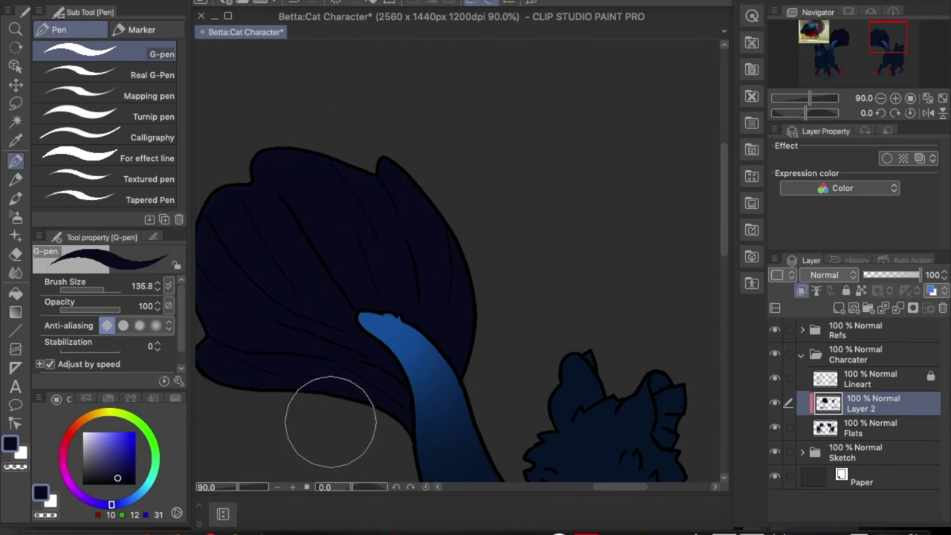
Paint the front view's ear fins dark navy with the G-pen at size 10.4
scroll(456, 181, down, 5)
scroll(456, 181, up, 8)
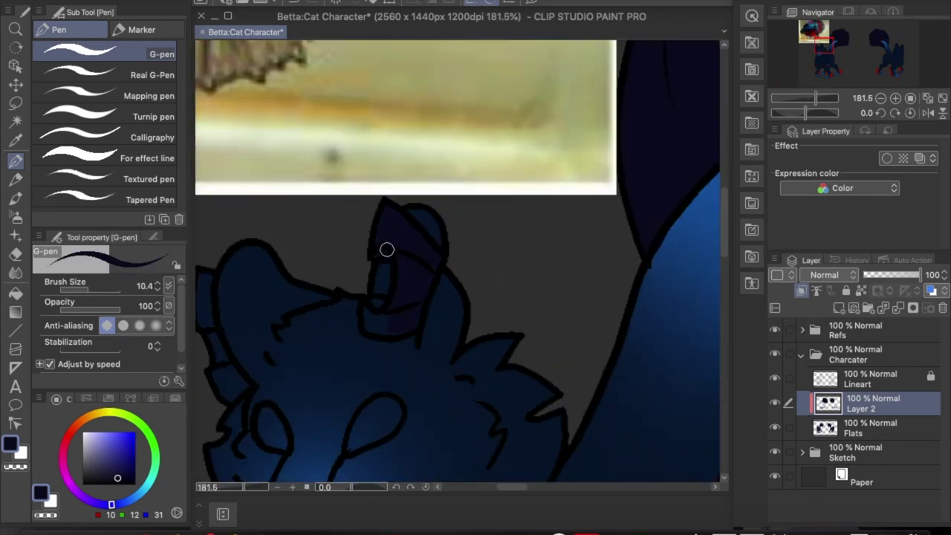
scroll(408, 270, down, 4)
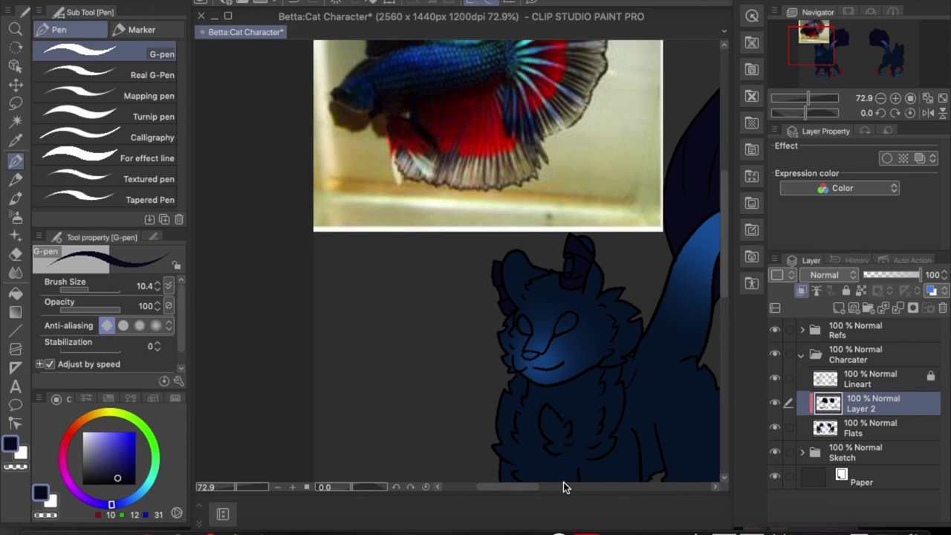
scroll(584, 263, up, 4)
Paint the rear view's ear fin dark navy and add red streaks (RGB 214, 6, 11) to it
scroll(569, 260, down, 5)
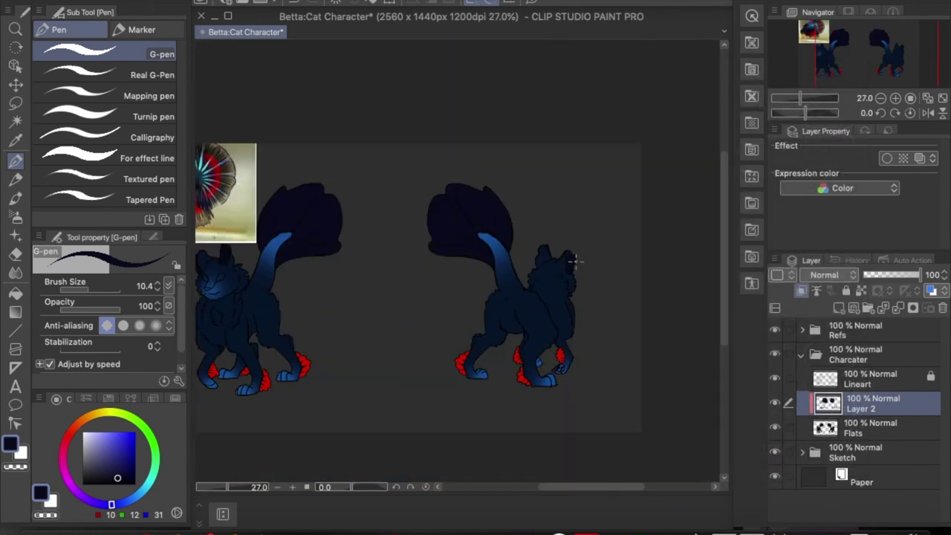
scroll(577, 259, up, 6)
drag(431, 278, 467, 332)
drag(425, 401, 503, 248)
scroll(483, 291, down, 6)
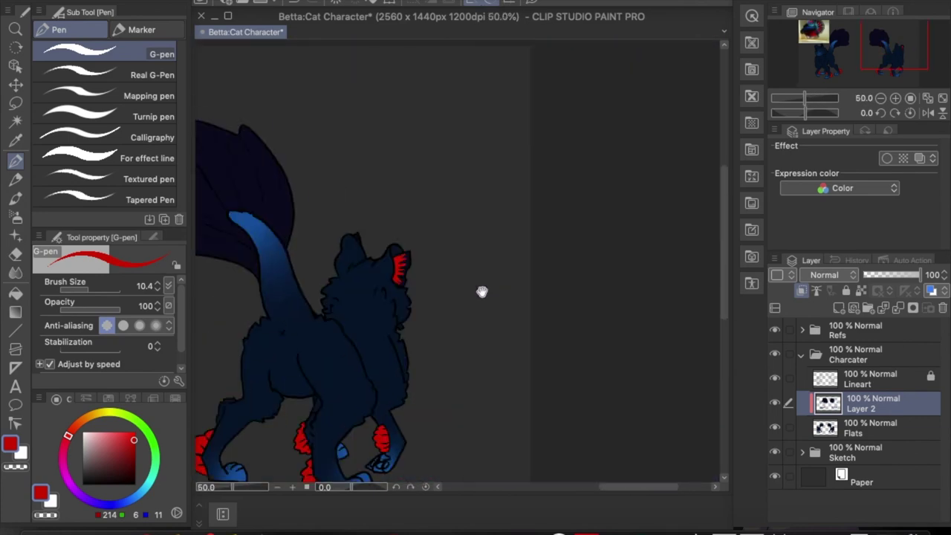
Undo the last strokes and paint tapered red streaks along the inner edge of the front view's ear fin
scroll(482, 293, up, 4)
key(ctrl+z)
key(ctrl+z)
scroll(482, 289, up, 3)
scroll(483, 289, down, 1)
mouse_move(528, 149)
mouse_down()
mouse_move(488, 172)
mouse_move(561, 176)
mouse_up()
drag(490, 189, 546, 202)
drag(493, 239, 561, 260)
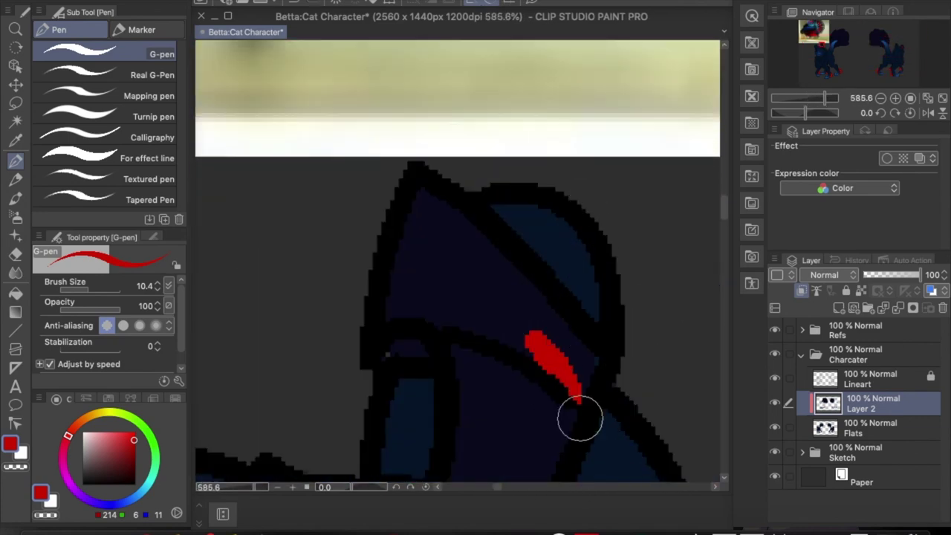
drag(509, 398, 576, 414)
drag(485, 450, 570, 426)
scroll(592, 389, down, 5)
drag(477, 326, 532, 293)
drag(462, 286, 530, 260)
drag(467, 241, 554, 210)
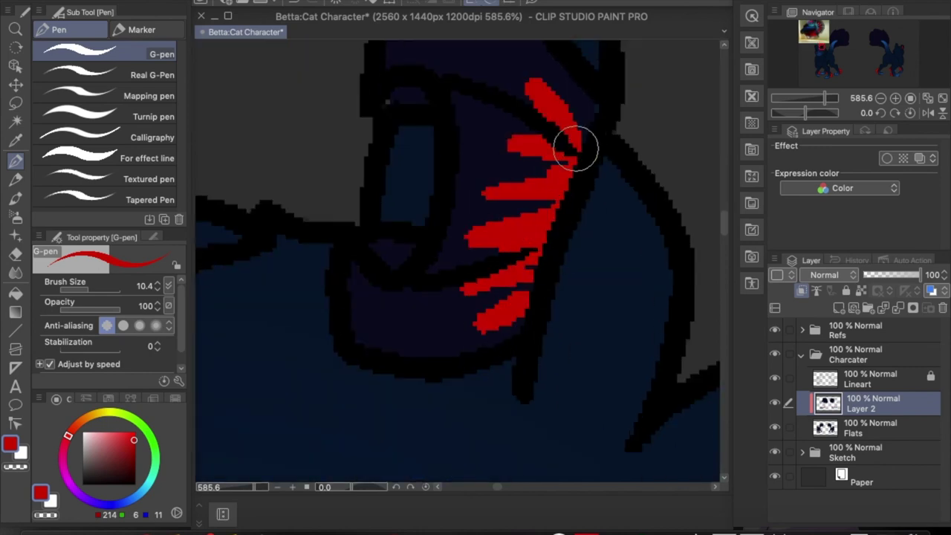
Try bright red (RGB 214, 6, 11) and dark red (RGB 102, 15, 17) as the front view's eye colour
scroll(549, 189, down, 5)
scroll(549, 187, up, 3)
mouse_move(505, 156)
mouse_down()
mouse_move(476, 204)
mouse_move(501, 197)
mouse_up()
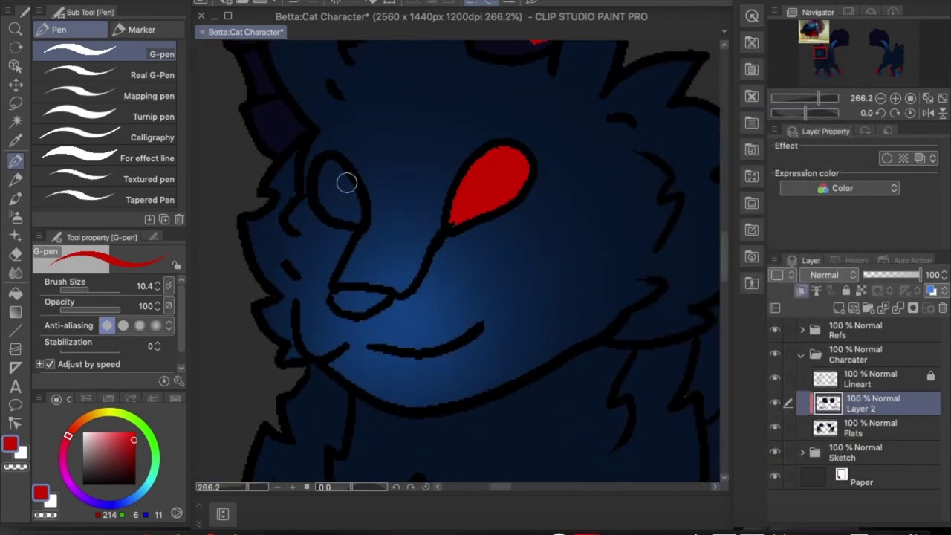
drag(346, 183, 338, 208)
drag(475, 171, 498, 186)
mouse_move(505, 153)
mouse_down()
mouse_move(483, 172)
mouse_move(506, 162)
mouse_move(461, 212)
mouse_up()
key(ctrl+z)
drag(342, 208, 335, 155)
key(ctrl+z)
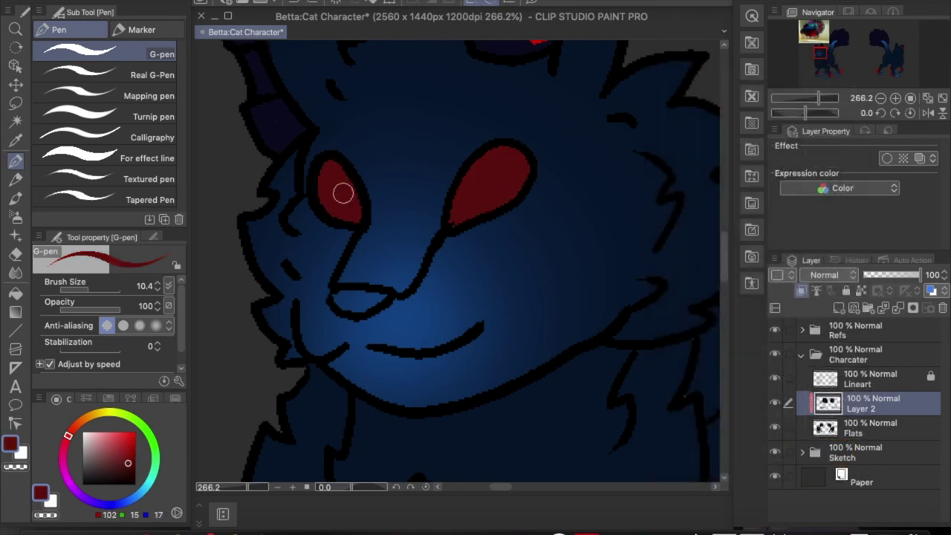
Outline an inner area on the front view's tail fin in dark red (RGB 165, 1, 10) sampled from the photo and fill it
scroll(491, 152, down, 5)
drag(492, 152, 683, 222)
scroll(683, 223, up, 4)
scroll(683, 223, down, 2)
alt+click(338, 100)
drag(522, 362, 516, 324)
mouse_move(617, 202)
mouse_down()
mouse_move(571, 311)
mouse_move(369, 191)
mouse_up()
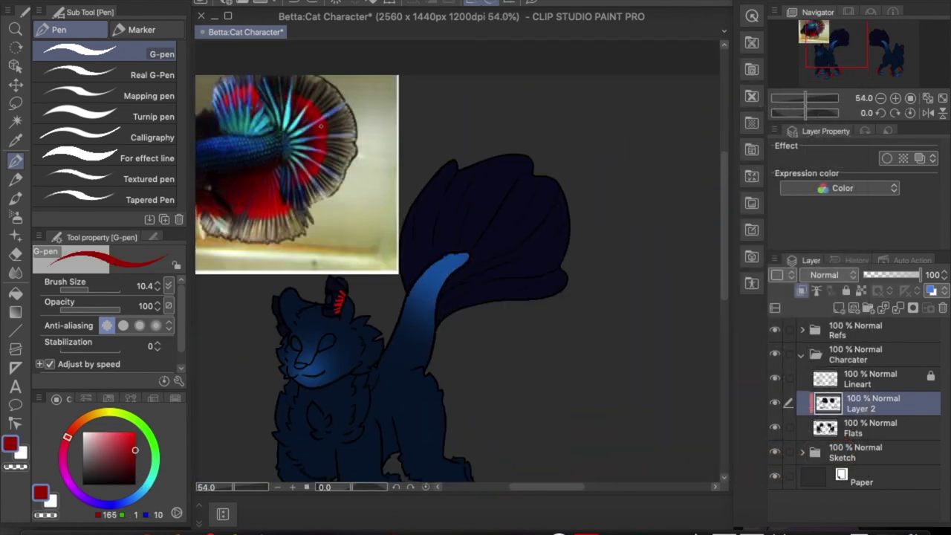
mouse_move(416, 203)
mouse_down()
mouse_move(440, 202)
mouse_move(511, 297)
mouse_up()
key(g)
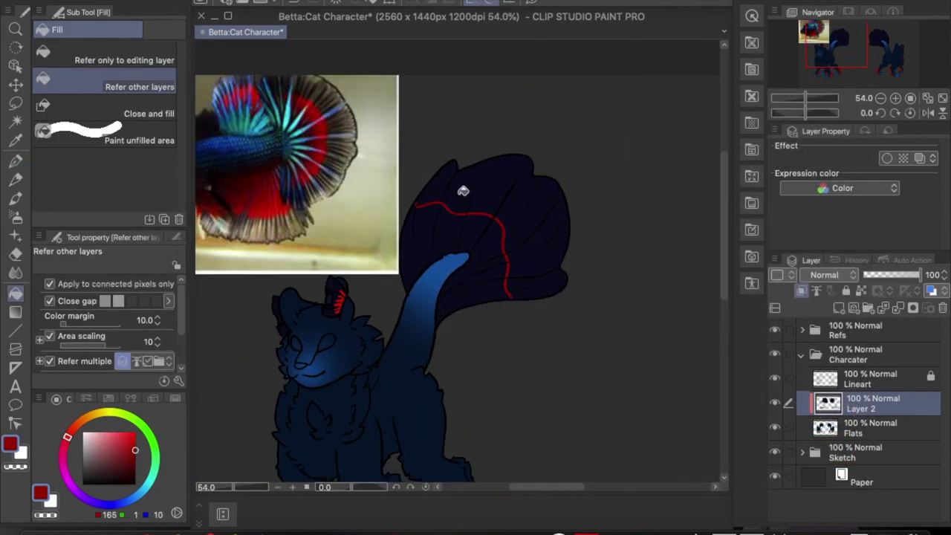
click(501, 259)
Try pointed teal ray shapes (RGB 41, 244, 211) over the red area of the front view's tail fin
key(p)
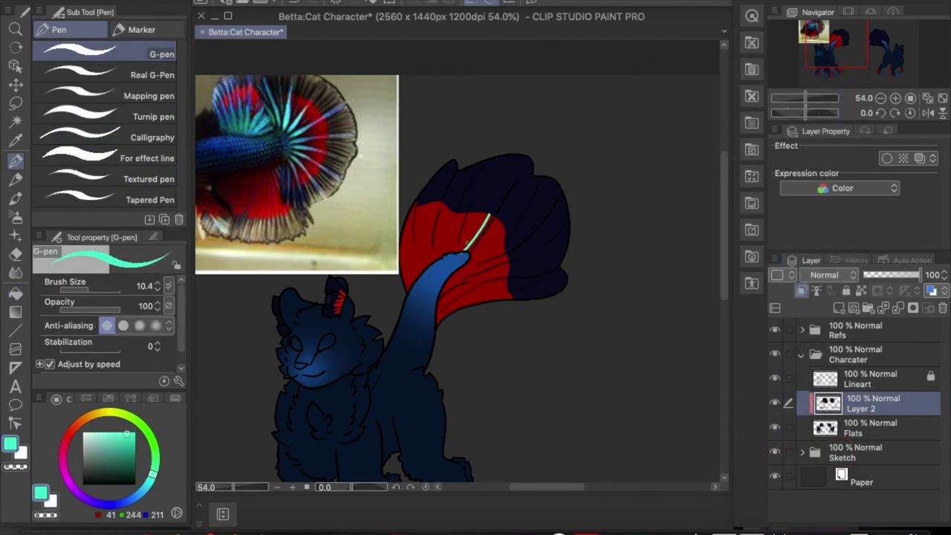
key(ctrl+alt+0)
mouse_move(383, 194)
mouse_down()
mouse_move(494, 277)
mouse_move(481, 245)
mouse_up()
drag(507, 301, 525, 160)
drag(546, 252, 585, 163)
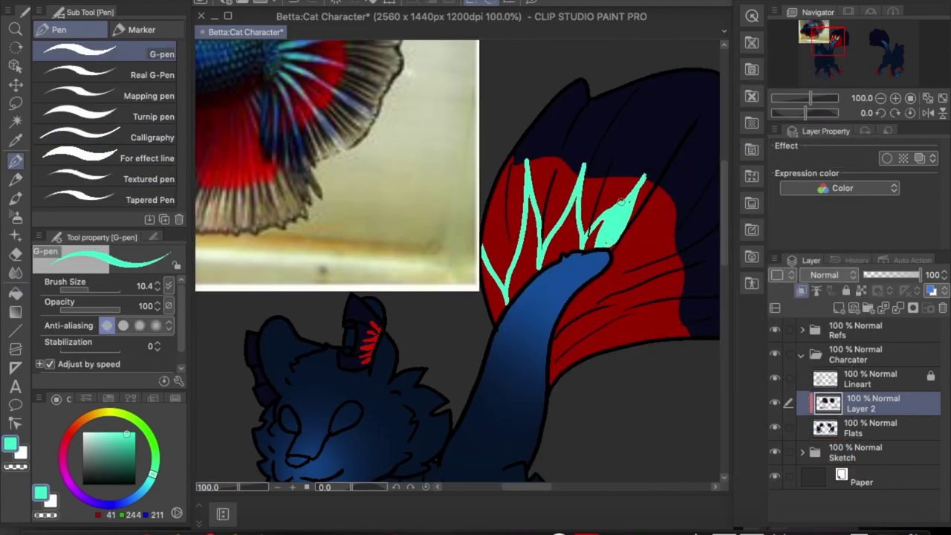
key(ctrl+minus)
key(ctrl+z)
Draw thin teal rays (RGB 41, 244, 211) from the tail tip outward across the front view's tail fin with the G-pen at size 10.4
drag(616, 227, 684, 137)
drag(598, 223, 606, 193)
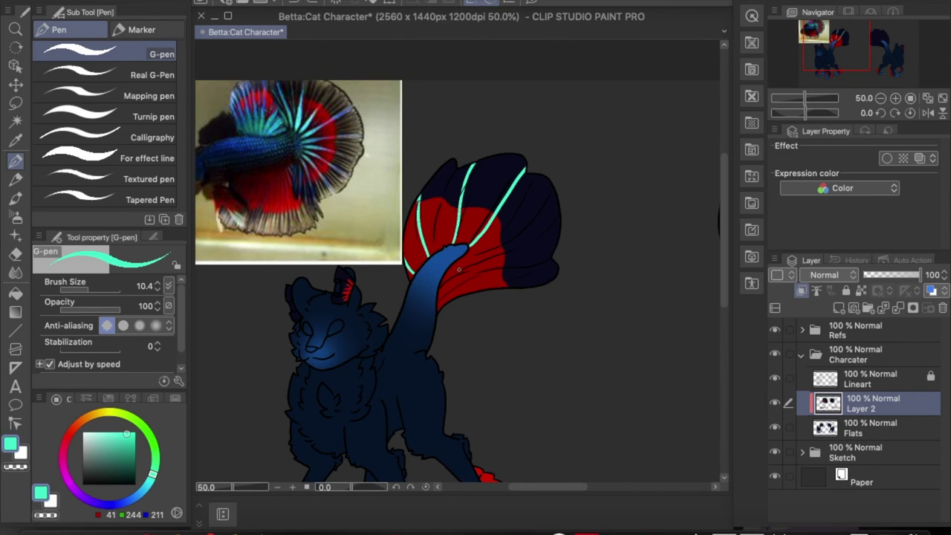
drag(553, 246, 455, 266)
drag(442, 280, 467, 277)
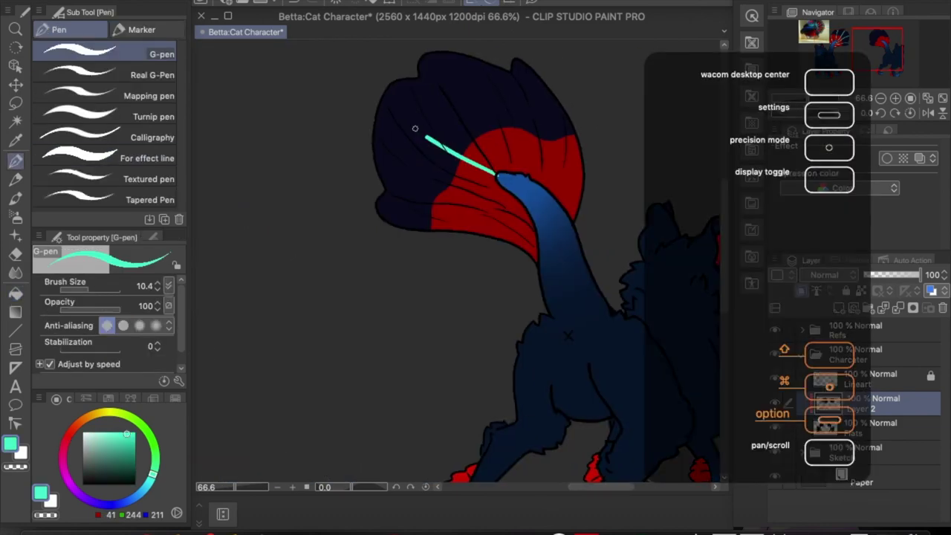
Draw matching teal rays across the rear view's tail fin and hide the reference photo
drag(435, 139, 386, 93)
drag(470, 58, 513, 170)
drag(582, 168, 568, 205)
drag(379, 170, 502, 193)
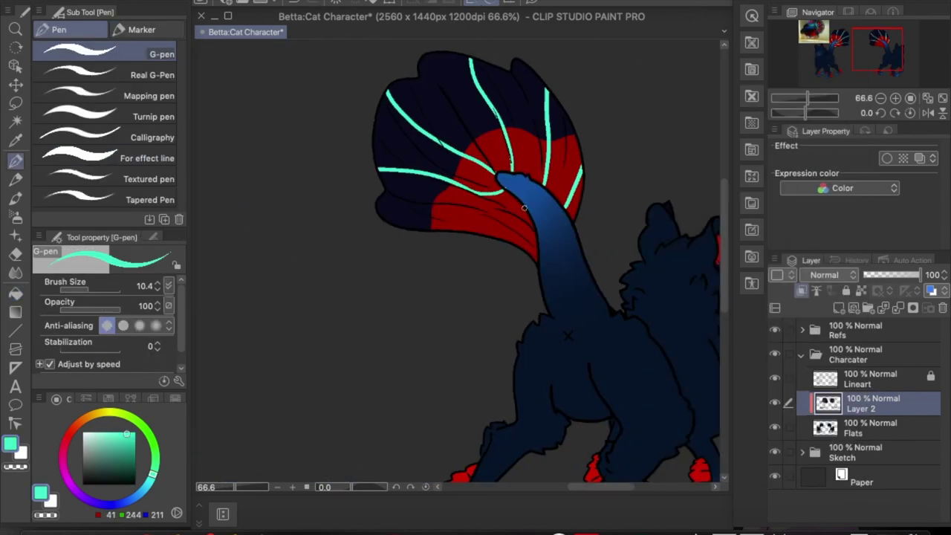
scroll(478, 232, down, 5)
scroll(548, 212, up, 2)
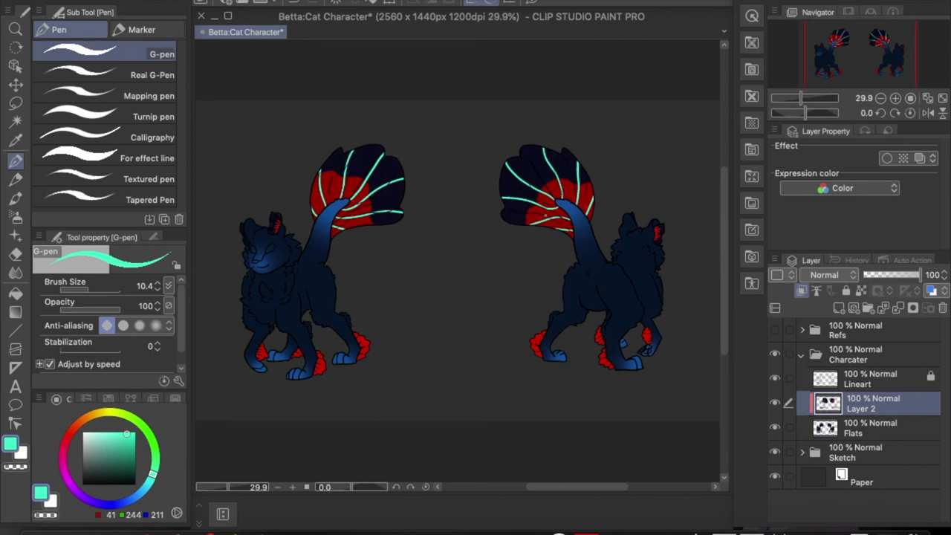
Paint the front view's eyes and nose and the rear view's raised paw pads teal with the G-pen
scroll(403, 223, up, 4)
scroll(537, 486, left, 5)
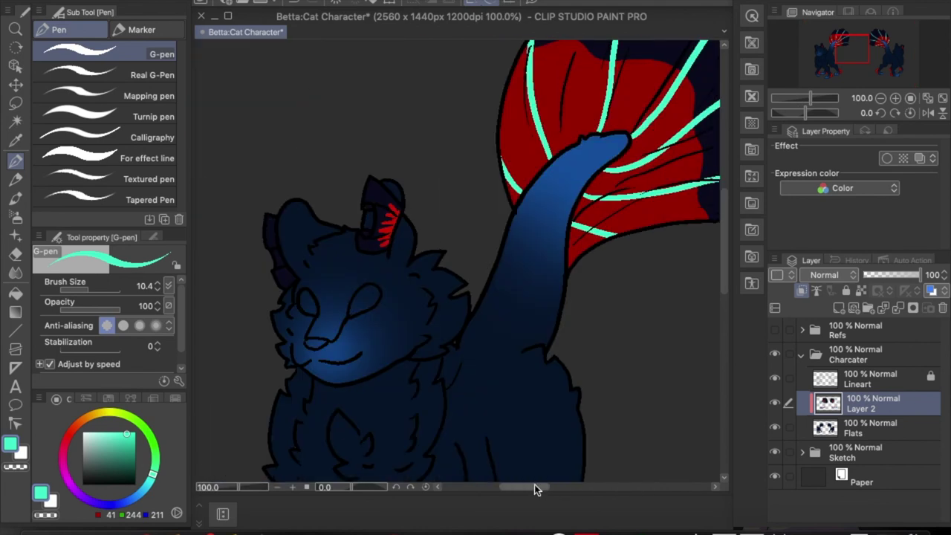
drag(338, 297, 320, 316)
scroll(340, 301, up, 2)
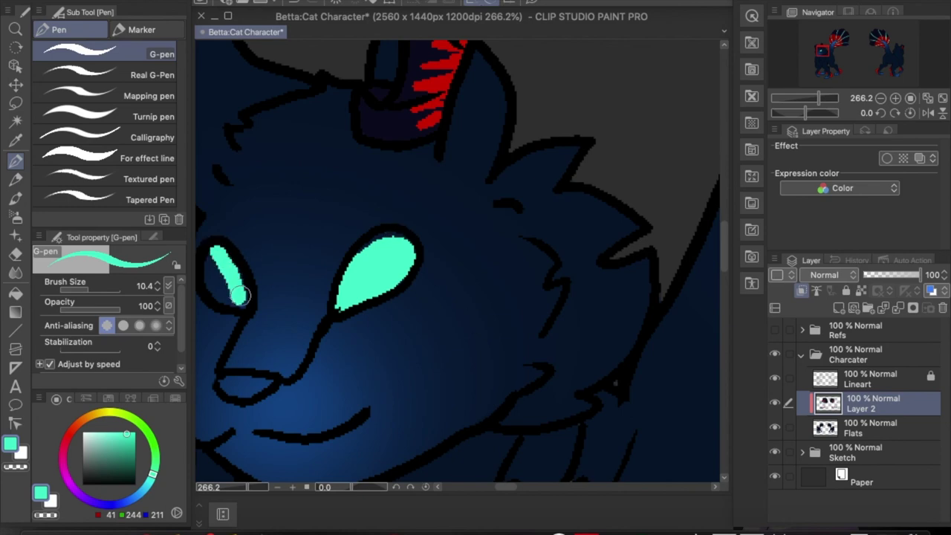
scroll(288, 345, down, 5)
scroll(630, 153, up, 3)
scroll(501, 299, down, 5)
scroll(534, 278, down, 5)
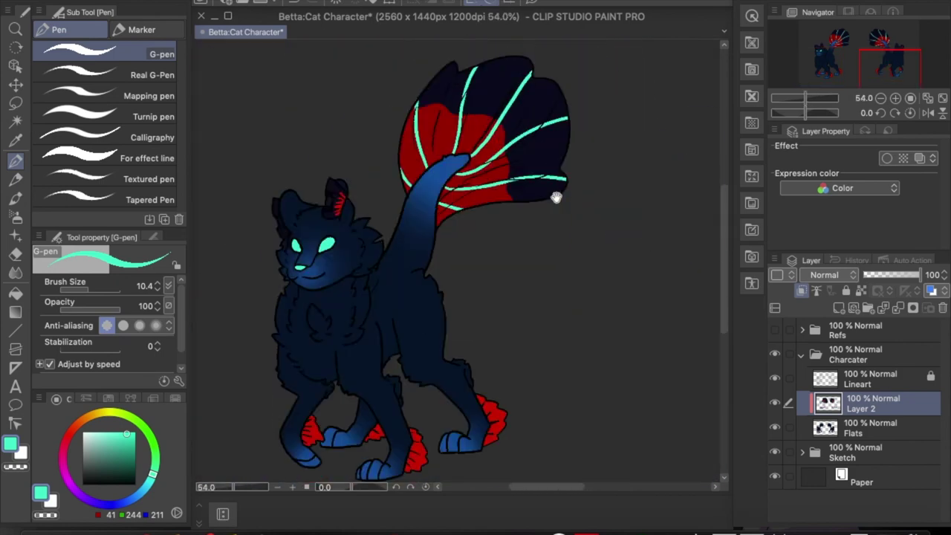
Sample dark navy (RGB 10, 11, 31) from the tail fin, paint patches on the front view's upper legs and blur them
alt+click(386, 123)
scroll(386, 123, up, 5)
scroll(445, 159, down, 5)
scroll(546, 298, up, 3)
drag(546, 299, 518, 295)
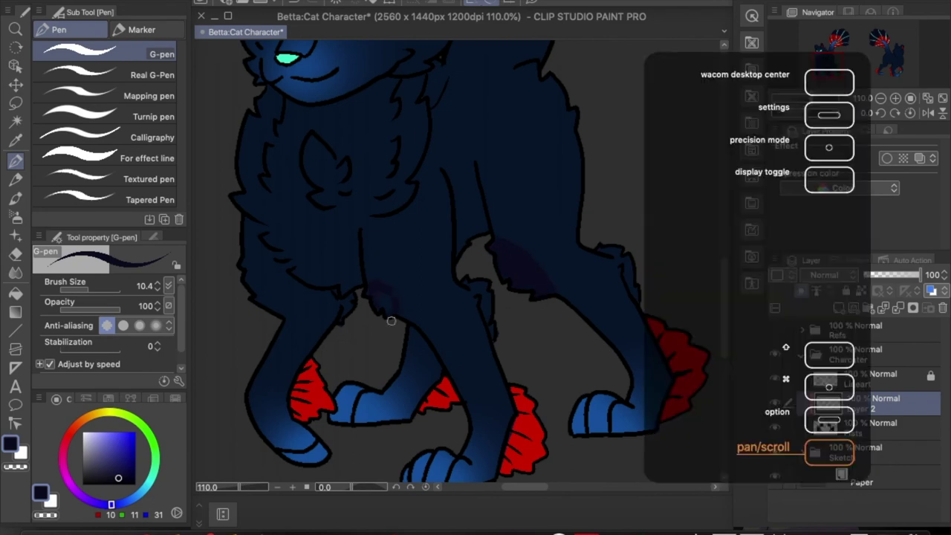
scroll(563, 191, down, 2)
key(j)
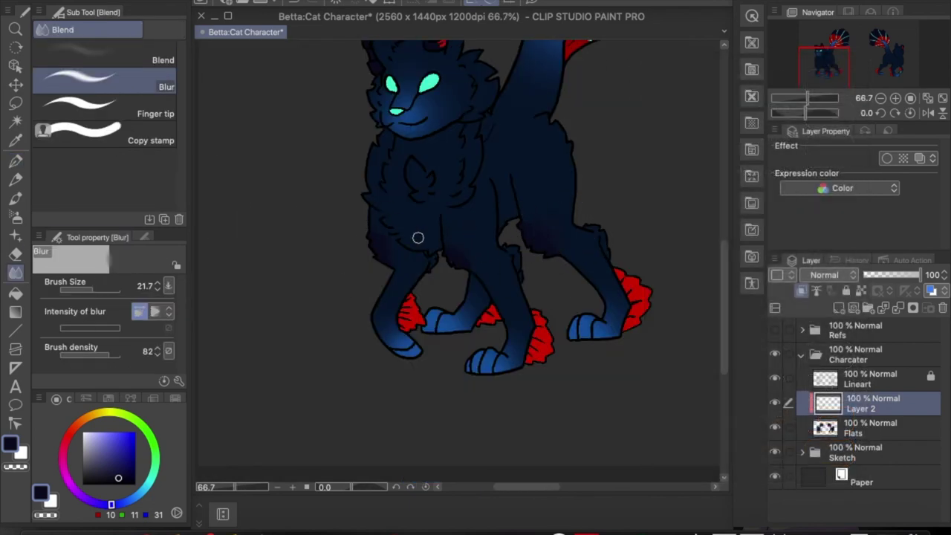
Paint dark navy patches on the rear view's upper legs with the G-pen and blur them
scroll(626, 148, down, 2)
scroll(626, 151, left, 5)
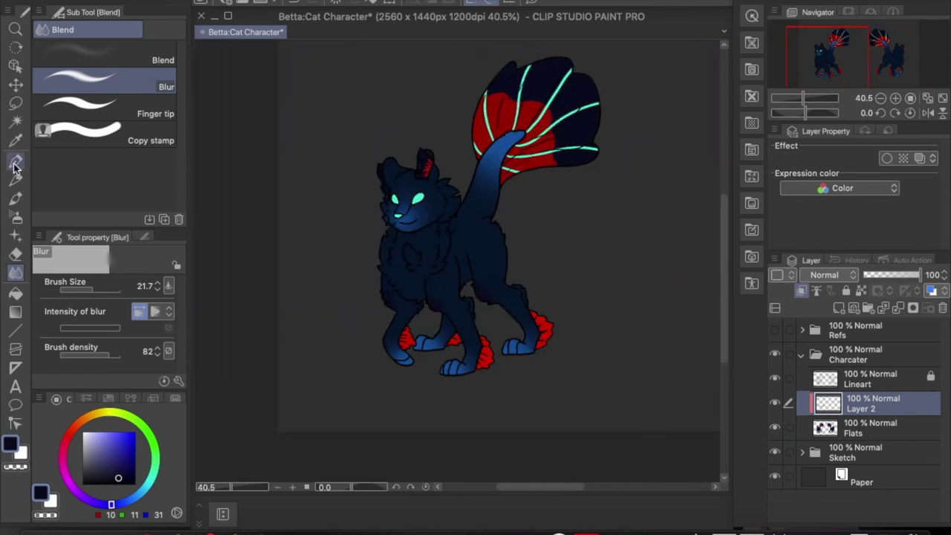
click(15, 162)
scroll(398, 222, up, 4)
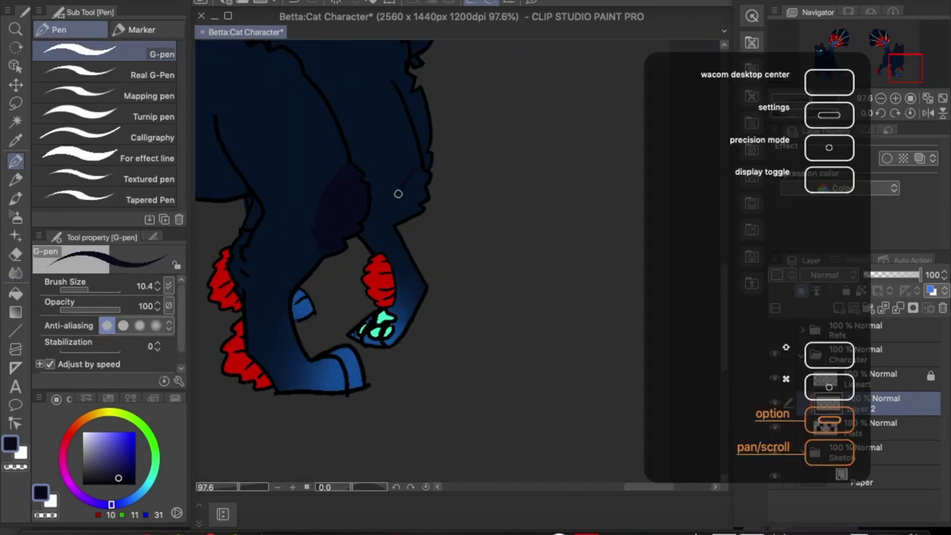
scroll(398, 193, down, 2)
scroll(475, 208, left, 3)
click(16, 273)
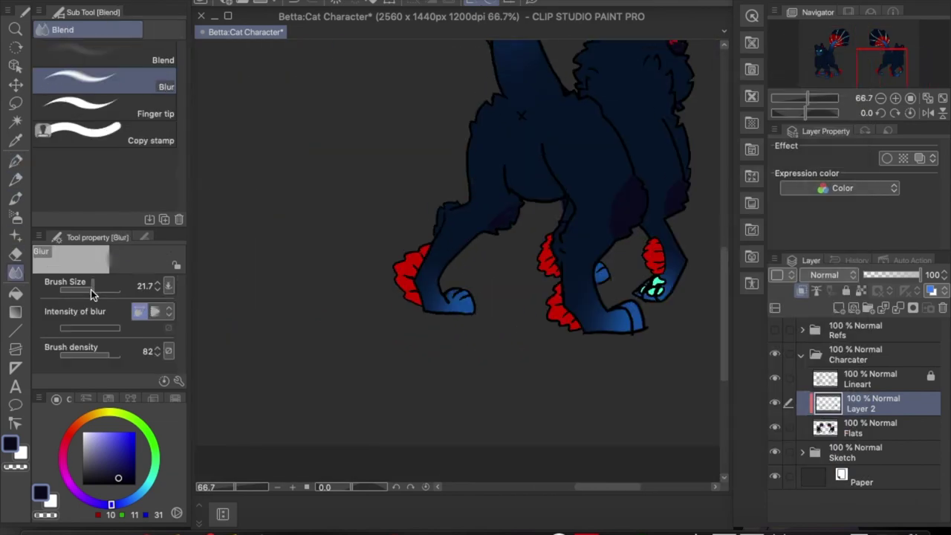
scroll(671, 164, down, 3)
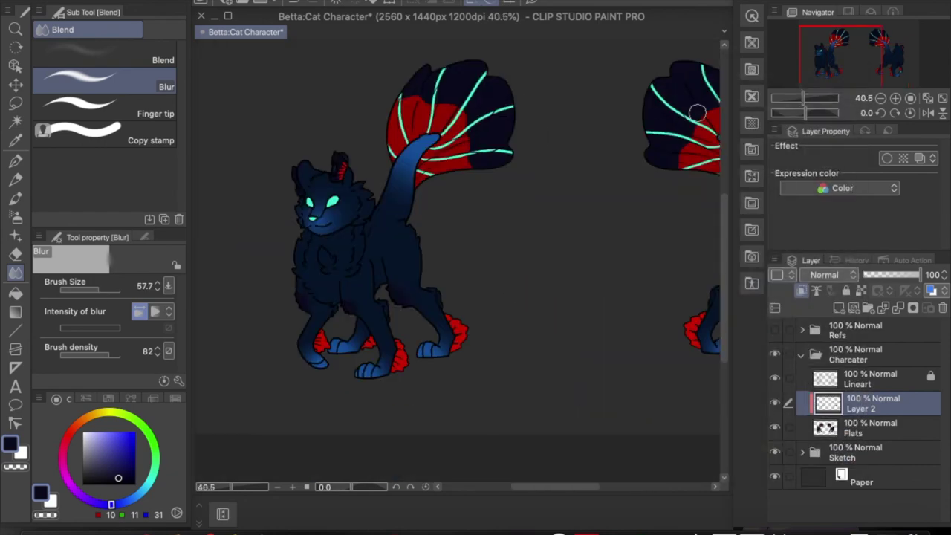
scroll(541, 260, right, 2)
scroll(522, 193, down, 1)
scroll(530, 166, up, 2)
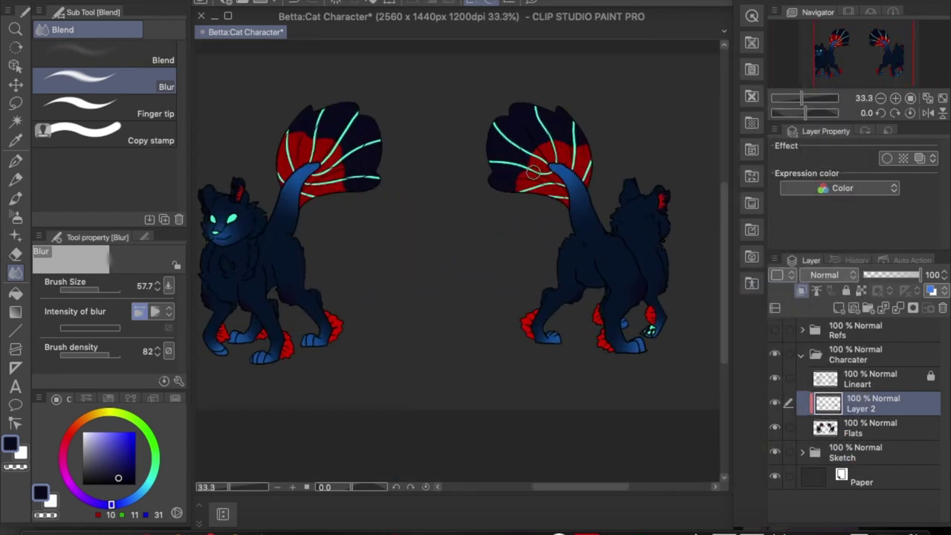
Sample the mid blue (RGB 11, 90, 158) and paint patches on both views' upper legs with the G-pen at size 83.3
alt+click(253, 285)
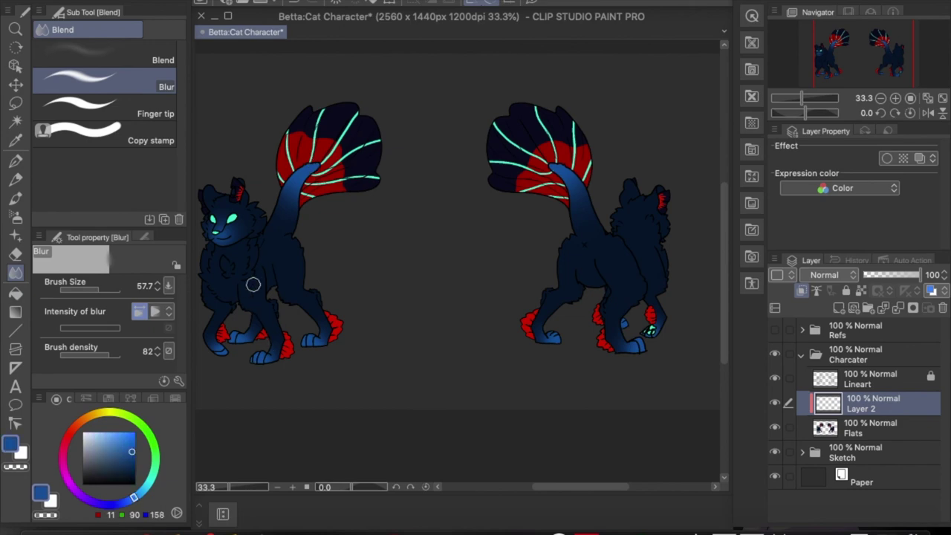
key(p)
scroll(171, 344, up, 3)
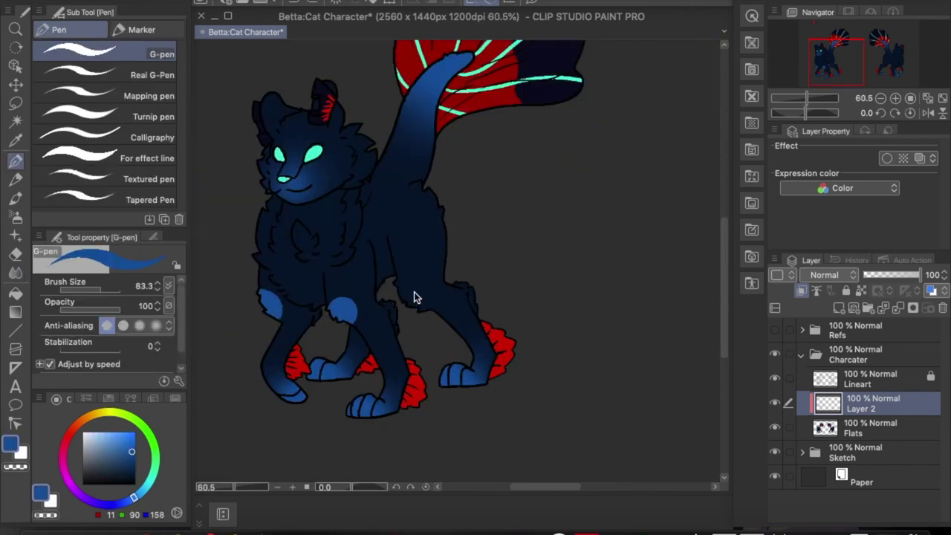
scroll(600, 403, right, 10)
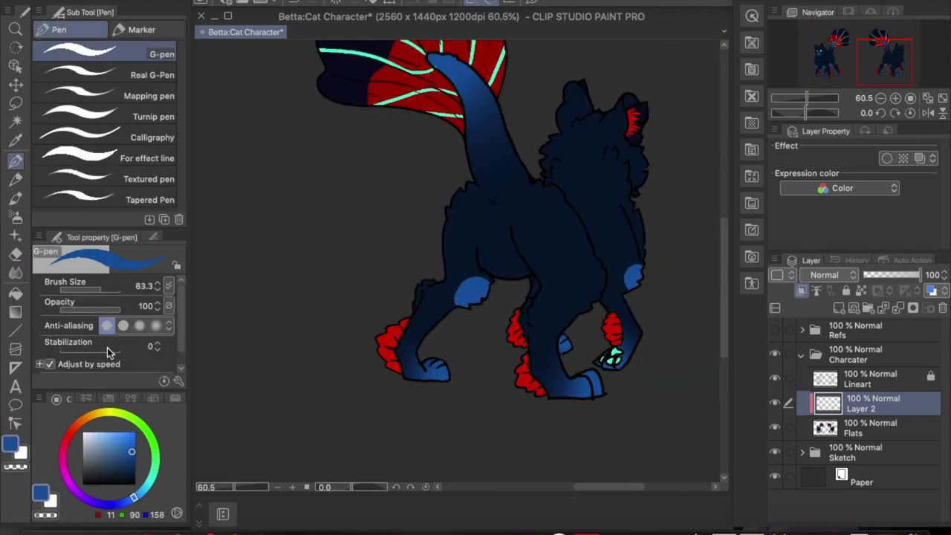
Blur the blue upper-leg patches on both views into the body colour at brush size 57.7
scroll(515, 314, up, 5)
mouse_move(416, 183)
mouse_down()
mouse_move(455, 234)
mouse_move(418, 204)
mouse_up()
key(j)
drag(382, 257, 396, 149)
drag(528, 171, 506, 264)
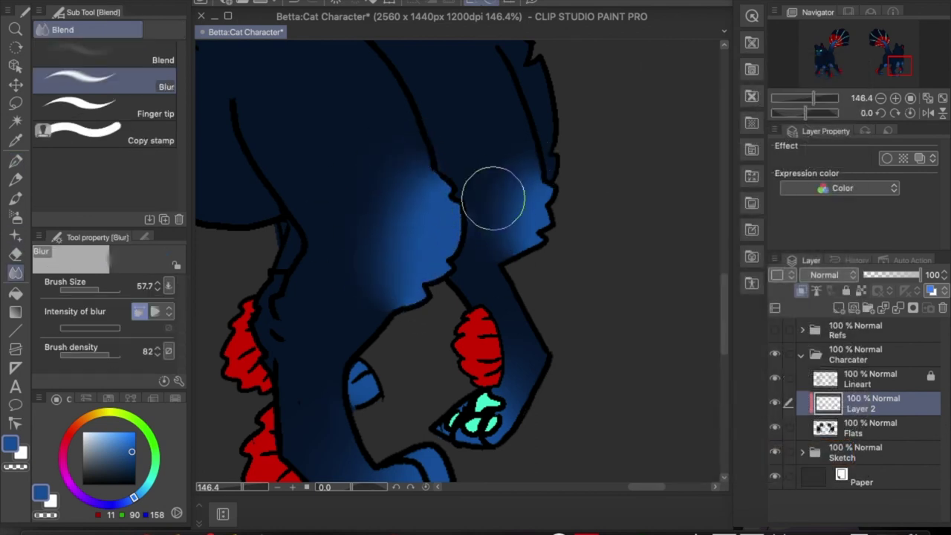
scroll(524, 245, down, 2)
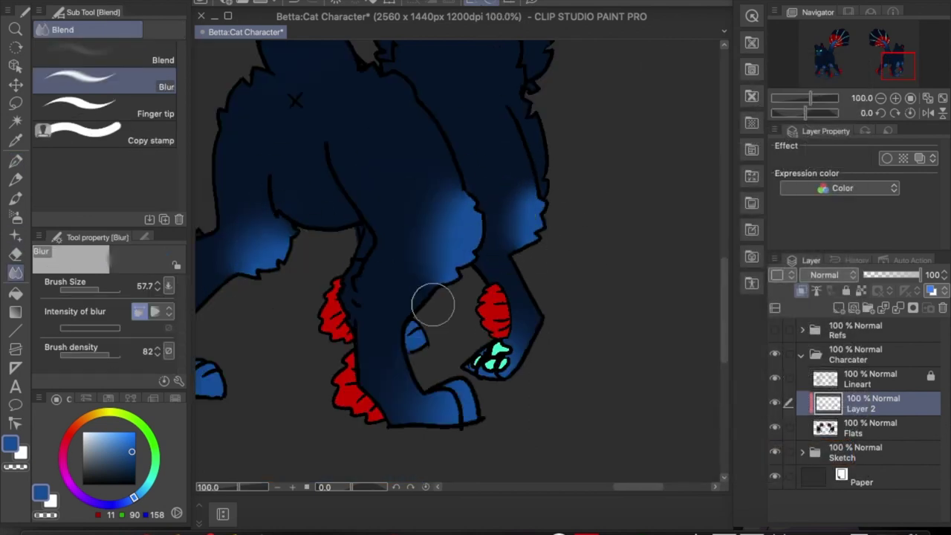
scroll(404, 321, down, 1)
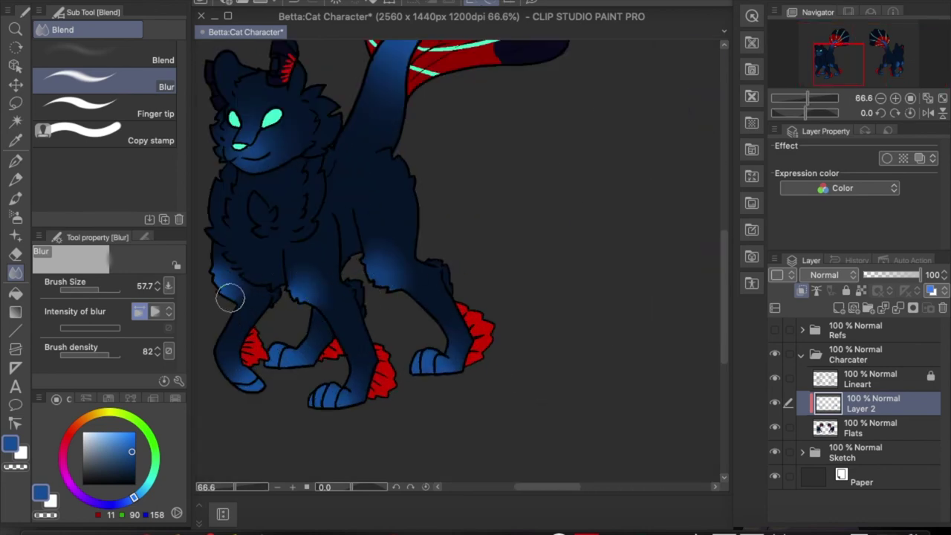
Paint the front view's chest tuft dark navy (RGB 10, 11, 31) with the G-pen at size 13.3 and blur it
scroll(567, 226, down, 1)
scroll(282, 100, up, 2)
key(p)
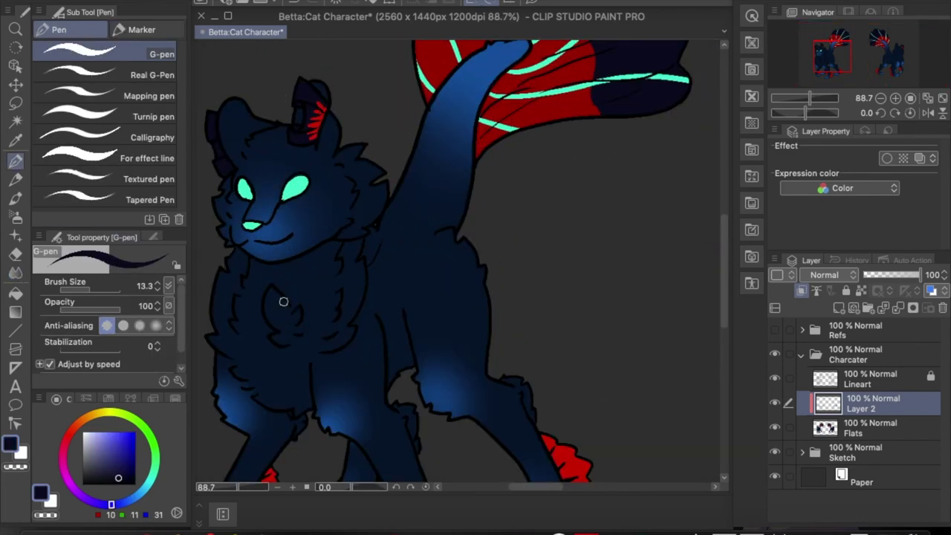
key(j)
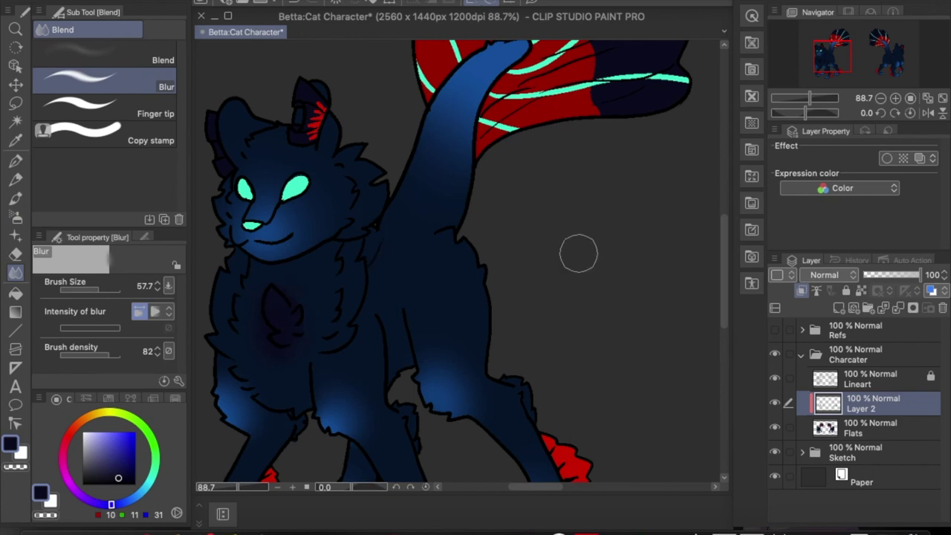
scroll(579, 252, down, 3)
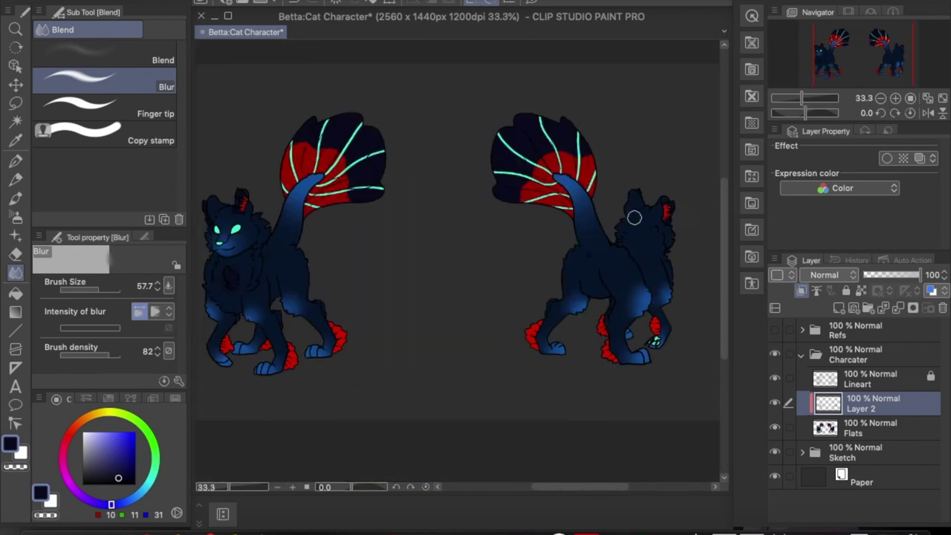
Merge Layer 2 into the Flats layer and add a new layer named Palette above the line art
scroll(684, 211, down, 2)
scroll(684, 211, up, 2)
key(p)
click(941, 307)
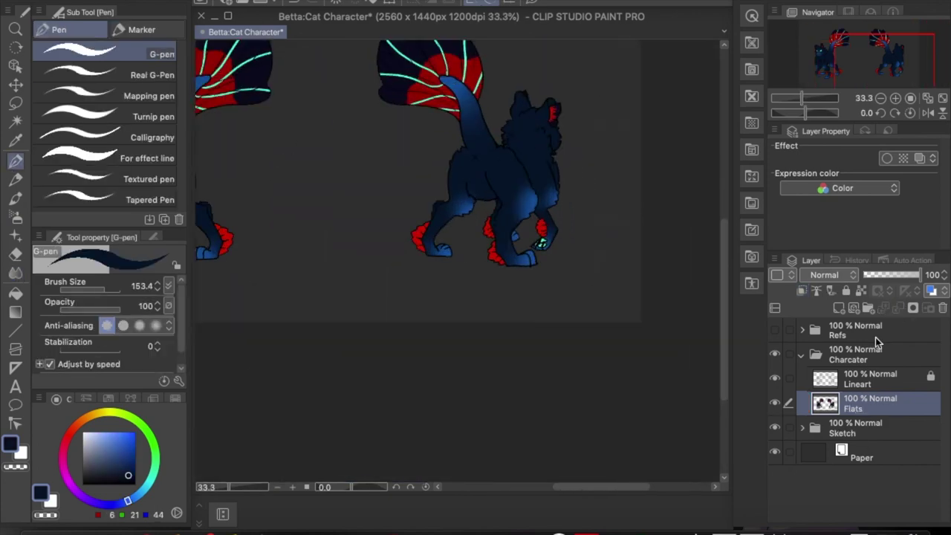
key(ctrl+shift+n)
double_click(857, 383)
text(Palette)
key(Return)
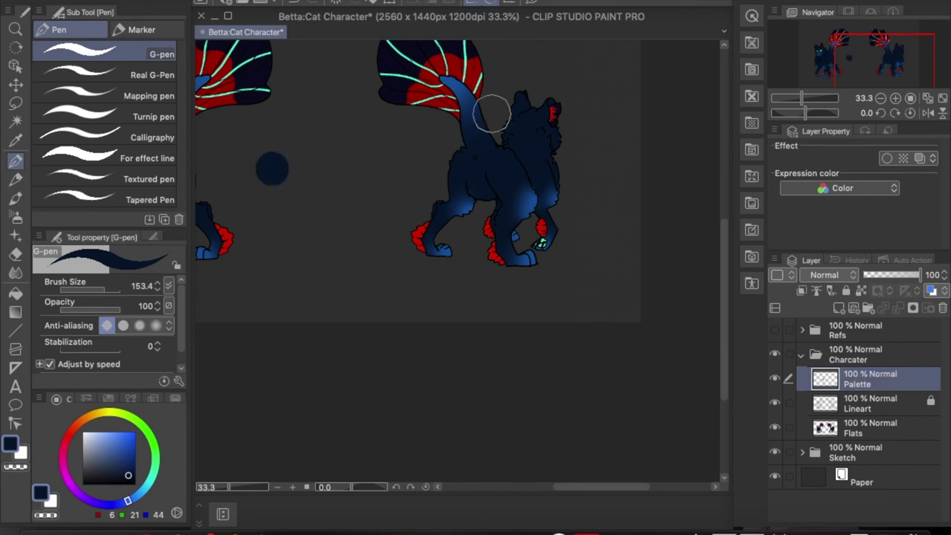
Stamp body navy, mid blue, teal and red (RGB 165, 1, 10) swatches in a row between the views with the G-pen at size 153.4
scroll(490, 113, up, 2)
alt+click(427, 396)
click(603, 243)
alt+click(481, 115)
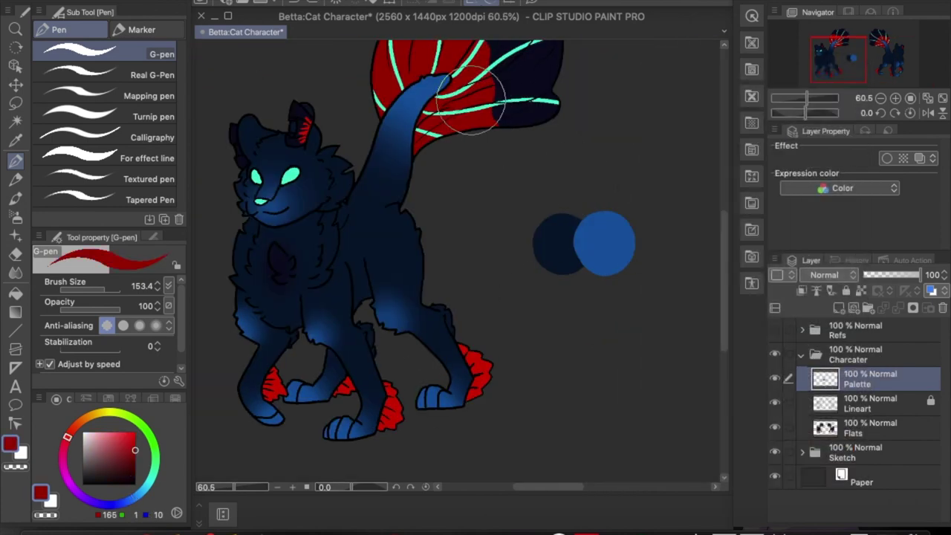
alt+click(468, 104)
click(643, 239)
alt+click(480, 126)
click(691, 236)
Add a darkest navy (RGB 10, 11, 31) swatch before the row and restamp the other four colours at even spacing
alt+click(541, 65)
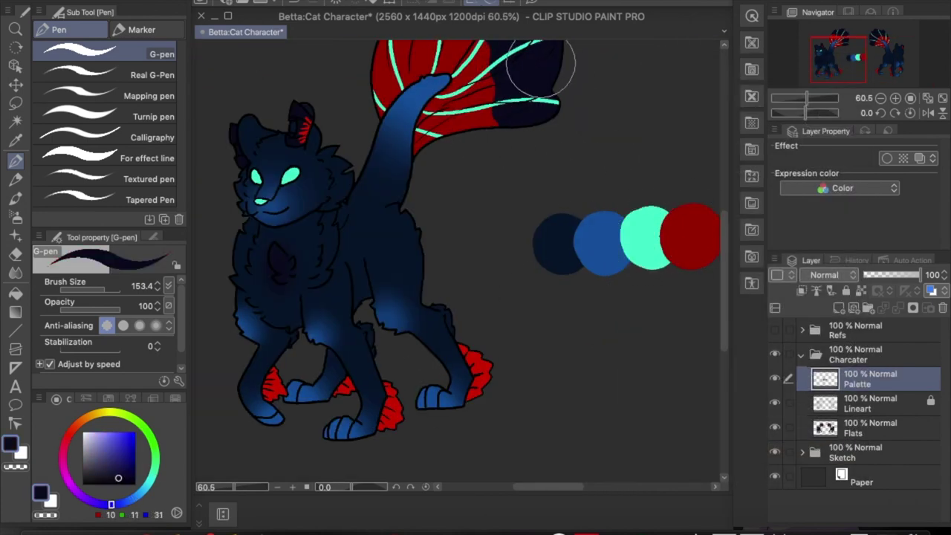
click(521, 244)
alt+click(564, 259)
click(551, 242)
alt+click(609, 245)
click(598, 237)
alt+click(643, 223)
click(643, 236)
click(688, 236)
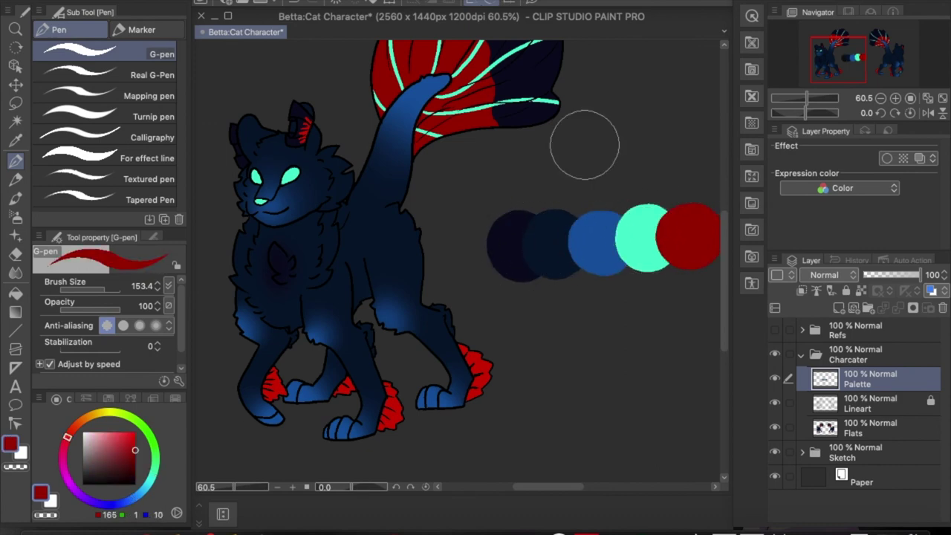
Paint a dark navy marking on the rear view's rump on a new layer, blur it and merge it into Flats
scroll(584, 145, down, 3)
alt+click(358, 187)
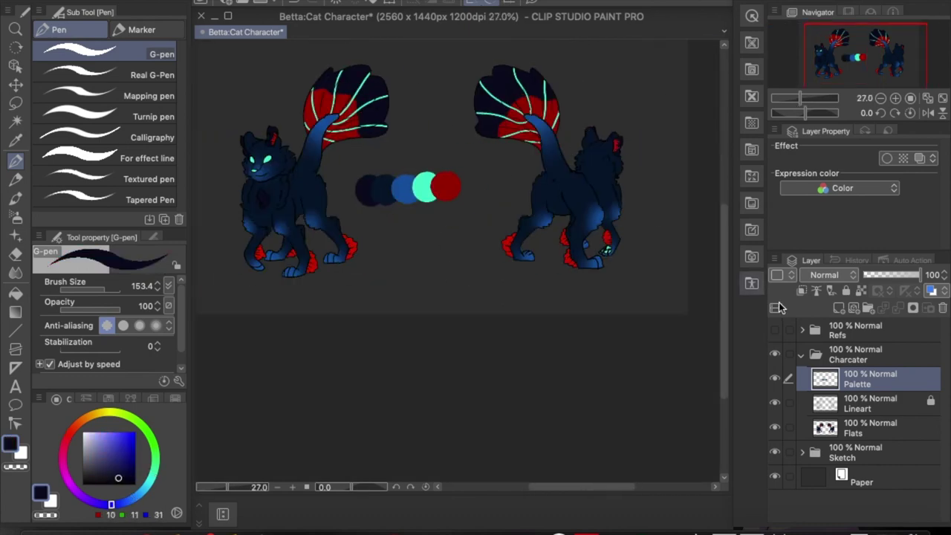
key(alt+bracketleft)
key(alt+bracketleft)
key(ctrl+shift+n)
key(j)
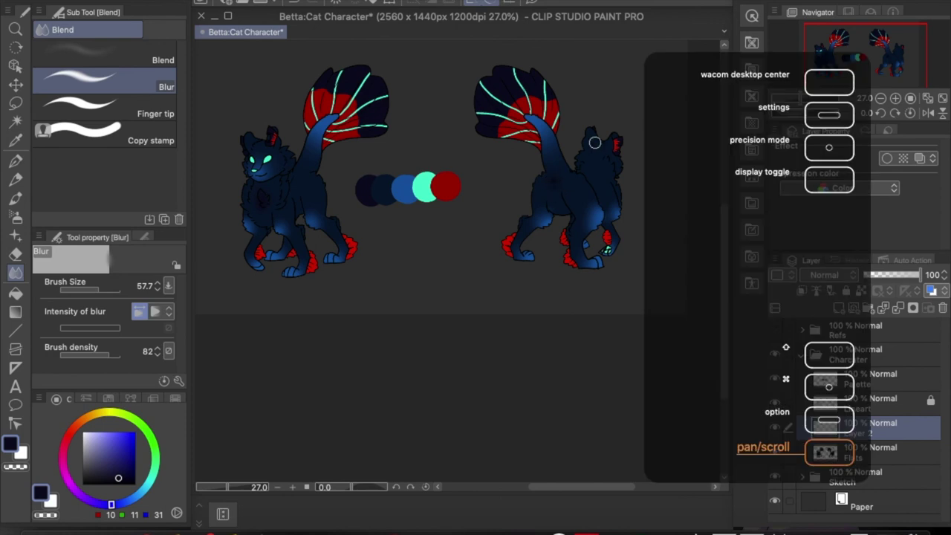
click(896, 306)
scroll(471, 136, up, 1)
Straighten the palette swatch row and move it to the middle between the two views
key(alt+bracketright)
key(alt+bracketright)
key(ctrl+t)
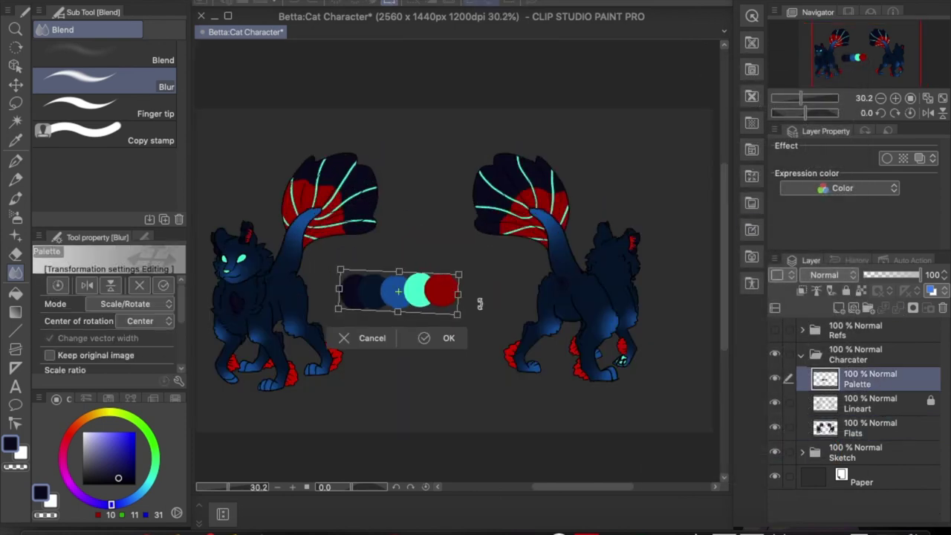
click(481, 332)
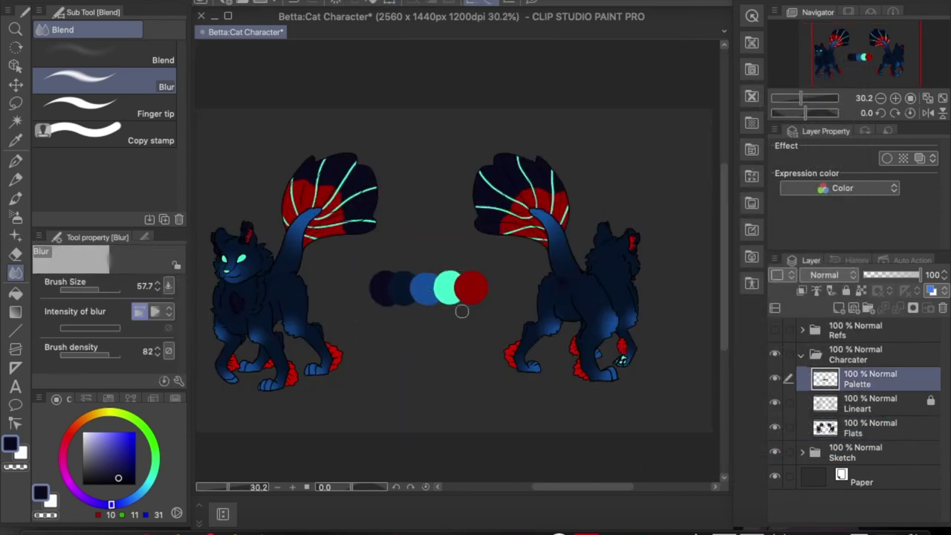
Delete the paper layer and the Sketch folder, and add a folder named Background beneath the hidden character folder
scroll(416, 288, down, 2)
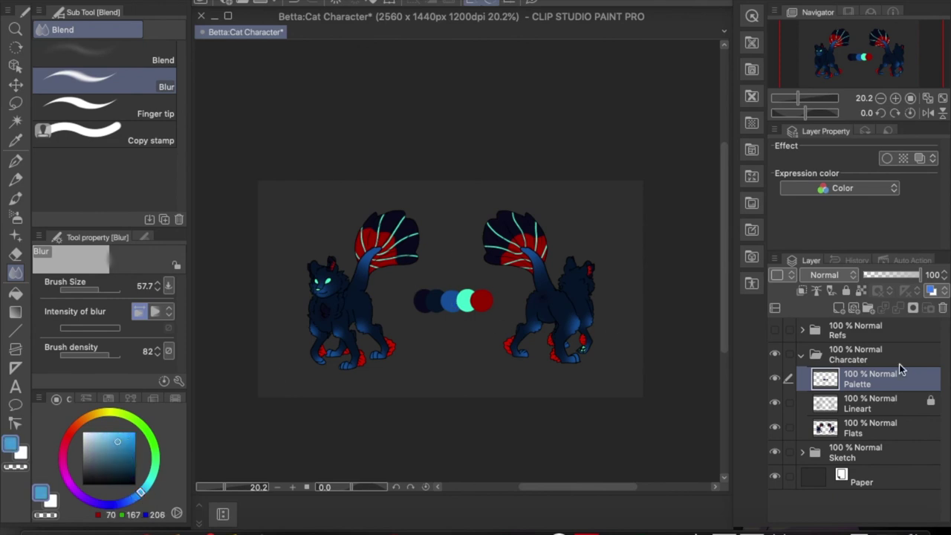
click(801, 354)
click(861, 482)
key(Delete)
click(912, 307)
key(Return)
drag(855, 375, 854, 405)
key(Delete)
key(Return)
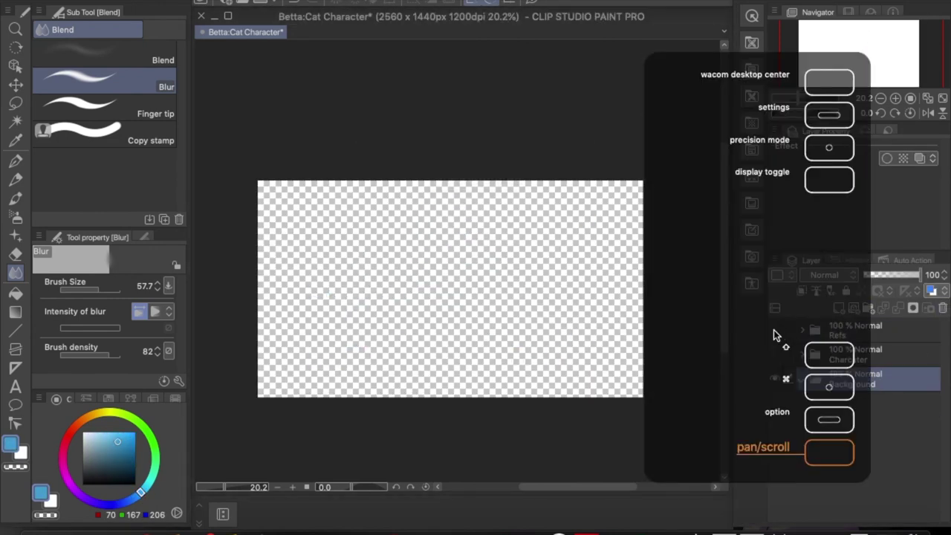
Fill a new layer in the Background folder with light blue (RGB 70, 167, 206)
key(g)
key(ctrl+shift+n)
click(529, 319)
On another new layer, select the whole canvas, shrink the selection by 100 px and fill it with white
key(ctrl+shift+n)
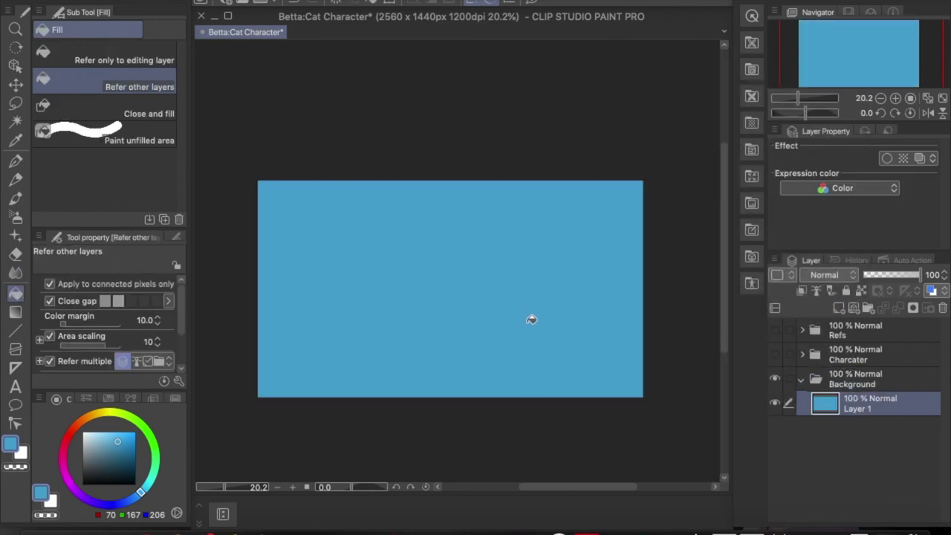
key(w)
click(528, 319)
click(327, 1)
click(382, 74)
text(100)
key(Return)
click(326, 2)
click(380, 76)
click(542, 260)
key(g)
click(449, 288)
Shrink the selection by 50 px and fill it with light blue
click(327, 2)
click(380, 76)
text(50)
key(Return)
click(458, 203)
Shrink the selection by another 50 px and fill the inner panel with white
click(327, 1)
click(381, 76)
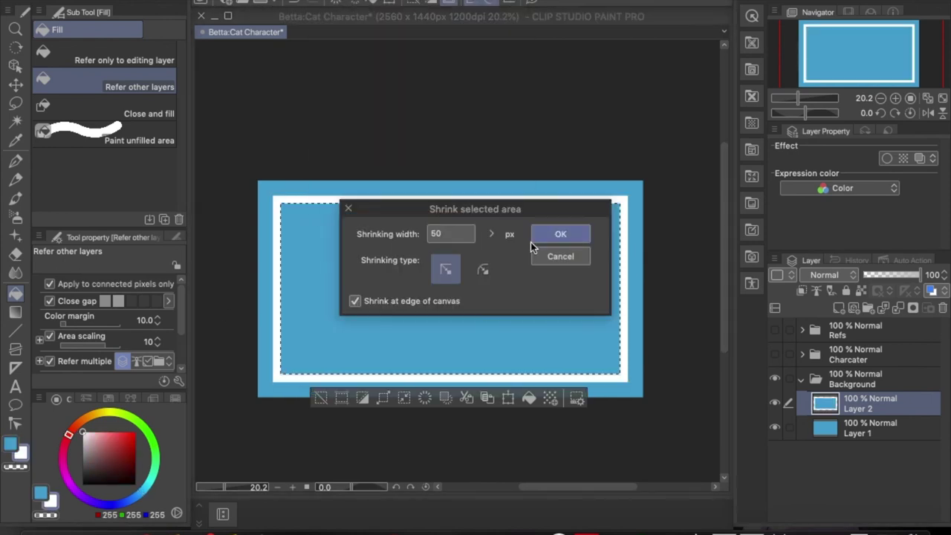
click(559, 233)
click(552, 254)
Deselect, merge the frame layer into the blue background layer and show the character folder
key(ctrl+d)
key(ctrl+e)
click(775, 354)
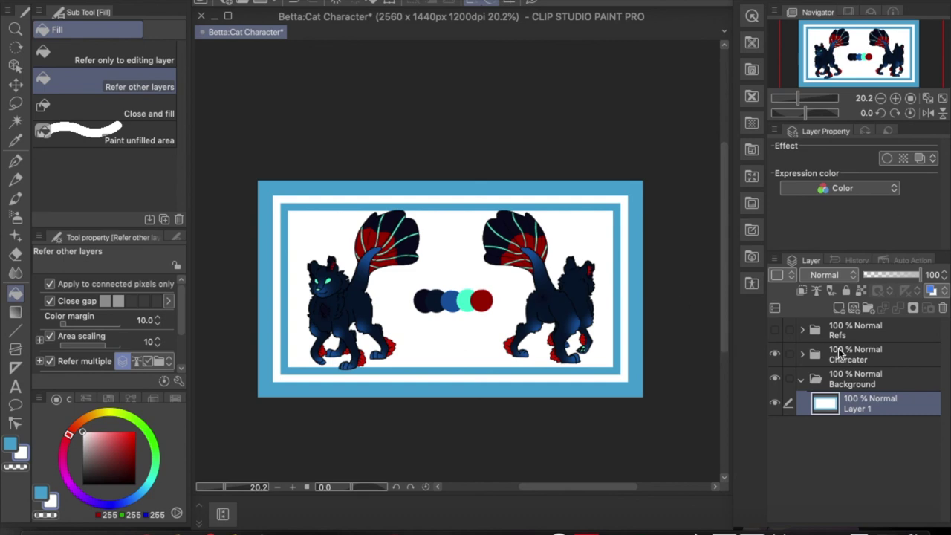
click(839, 353)
key(m)
drag(491, 205, 491, 201)
key(ctrl+t)
key(Escape)
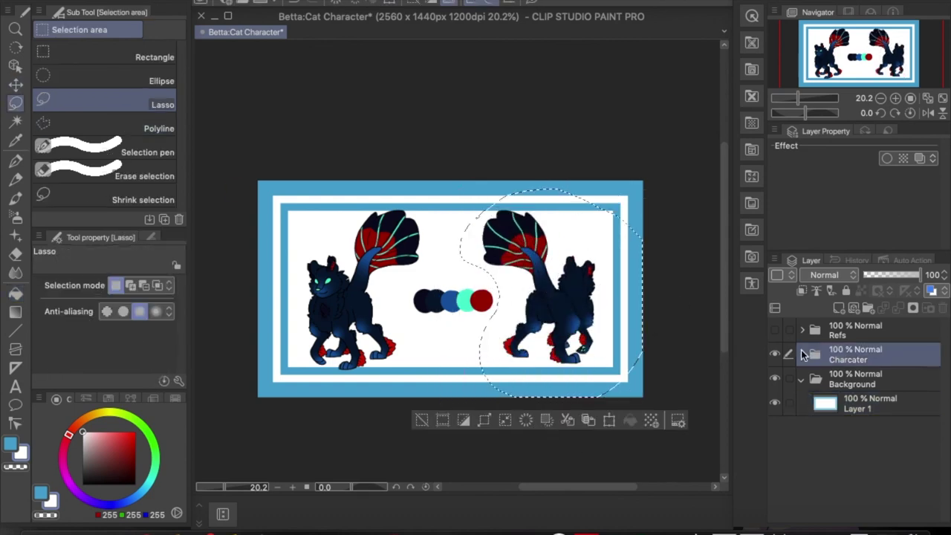
click(800, 354)
key(ctrl+t)
click(520, 425)
click(800, 353)
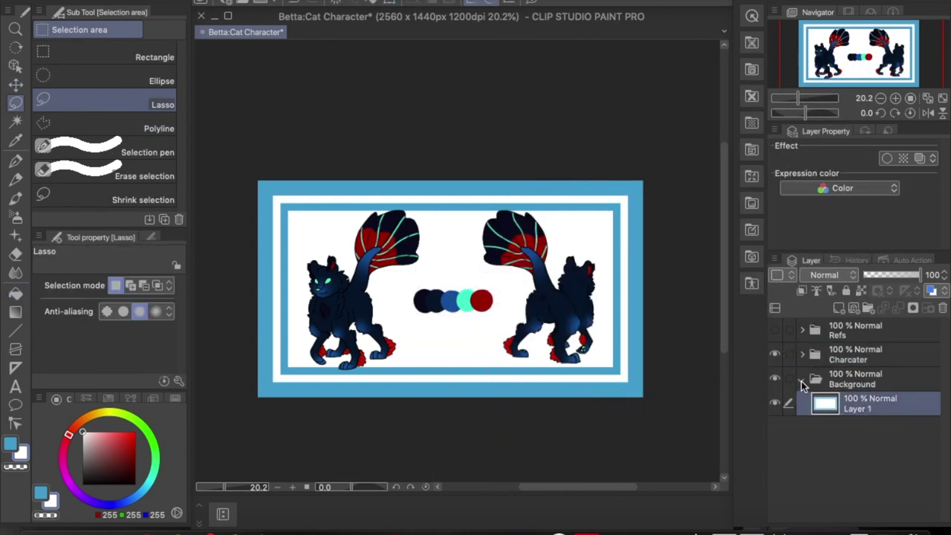
Add the light blue title text "Tetra" above the front view in Lucida Grande and set its size to 8.4
click(800, 379)
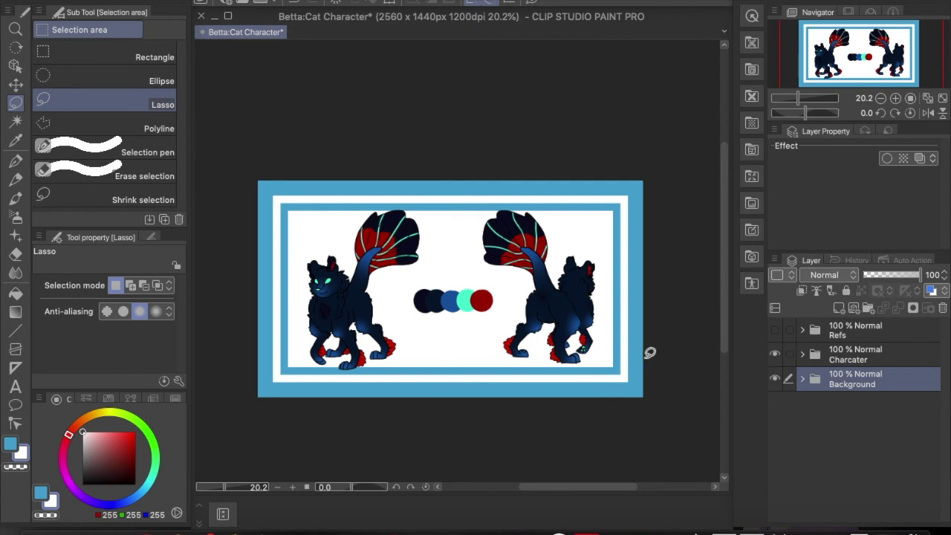
key(t)
click(295, 231)
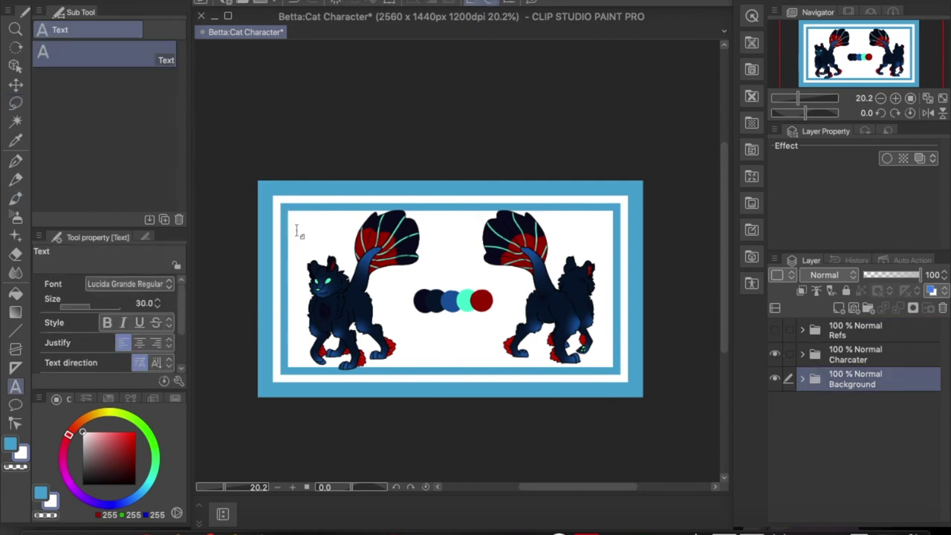
text(Tetra)
drag(89, 303, 74, 303)
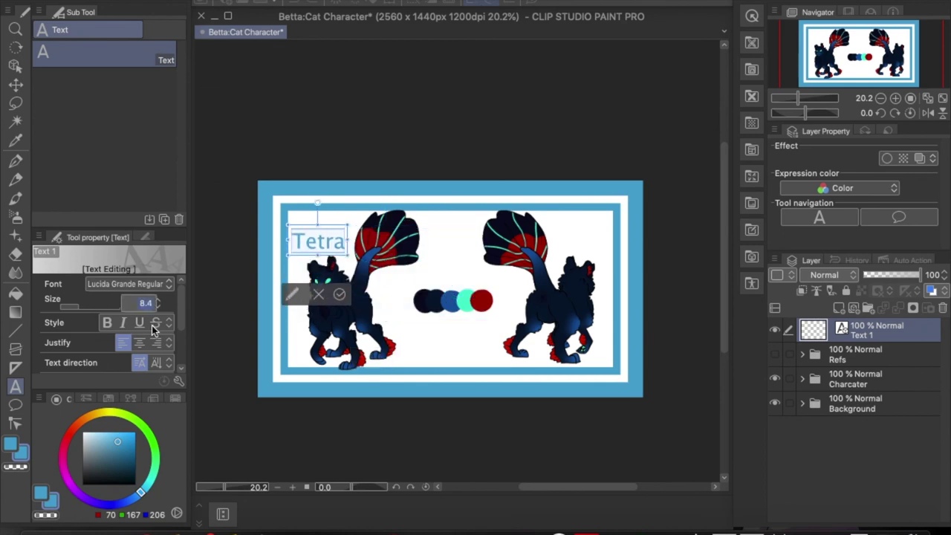
Move the "Tetra" title onto the upper-left corner of the frame, enlarge it to size 10.0 and recolour it dark navy
drag(349, 227, 336, 186)
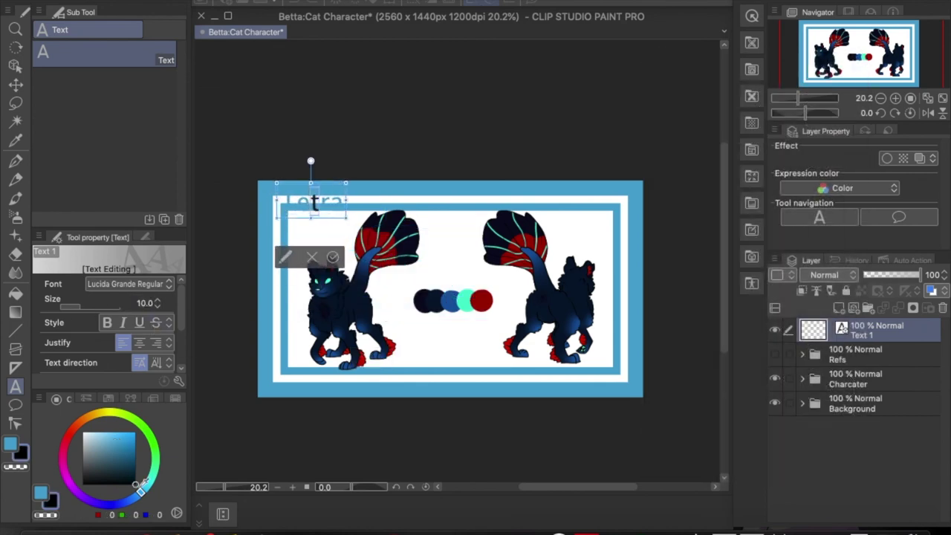
drag(131, 436, 139, 465)
drag(338, 221, 325, 217)
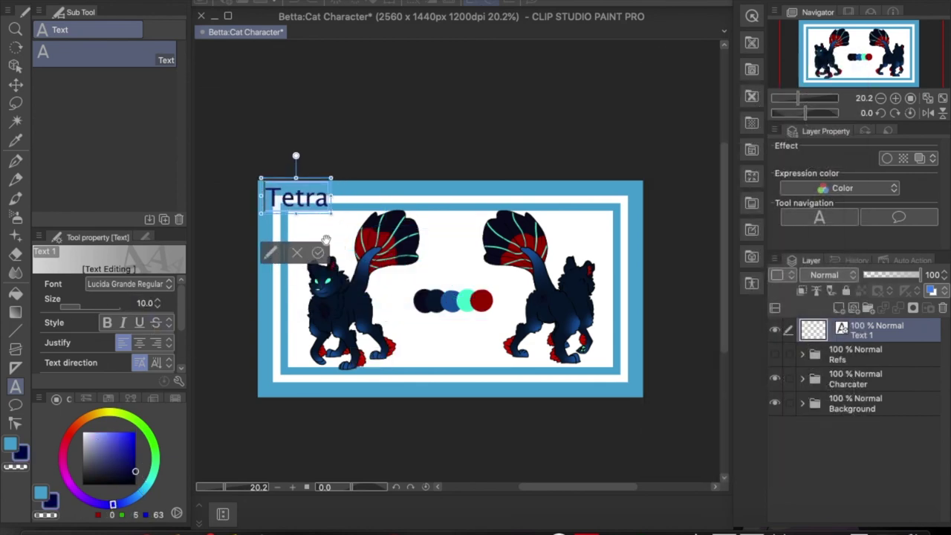
Try to add the description "Betta Fish/Siberian Cat Hybrid" at size 5.0 on the same text line as the title
text(Betta Fish)
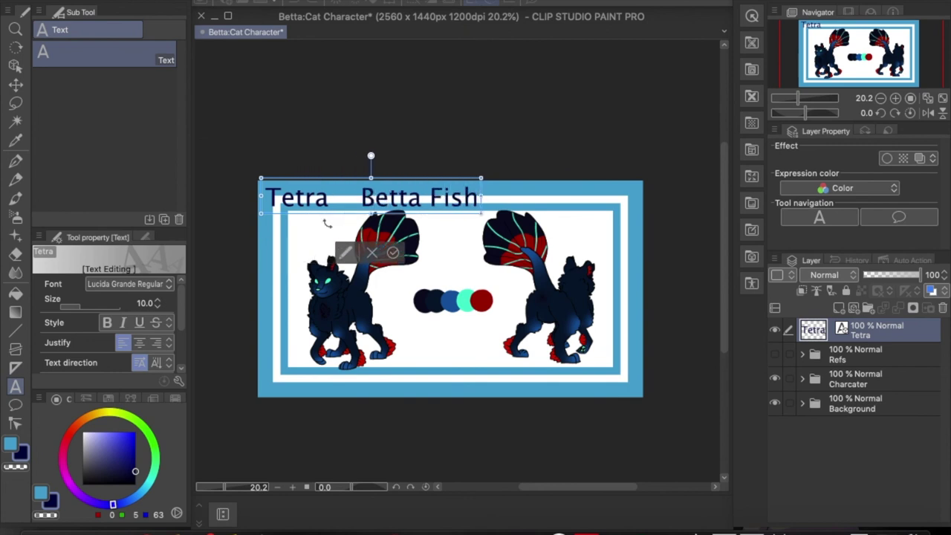
key(BackSpace)
key(BackSpace)
key(BackSpace)
key(BackSpace)
key(BackSpace)
key(BackSpace)
key(BackSpace)
key(BackSpace)
key(BackSpace)
key(BackSpace)
key(BackSpace)
key(BackSpace)
key(BackSpace)
key(BackSpace)
key(Return)
text(Betta Fish/Siberian Cat Hybrid)
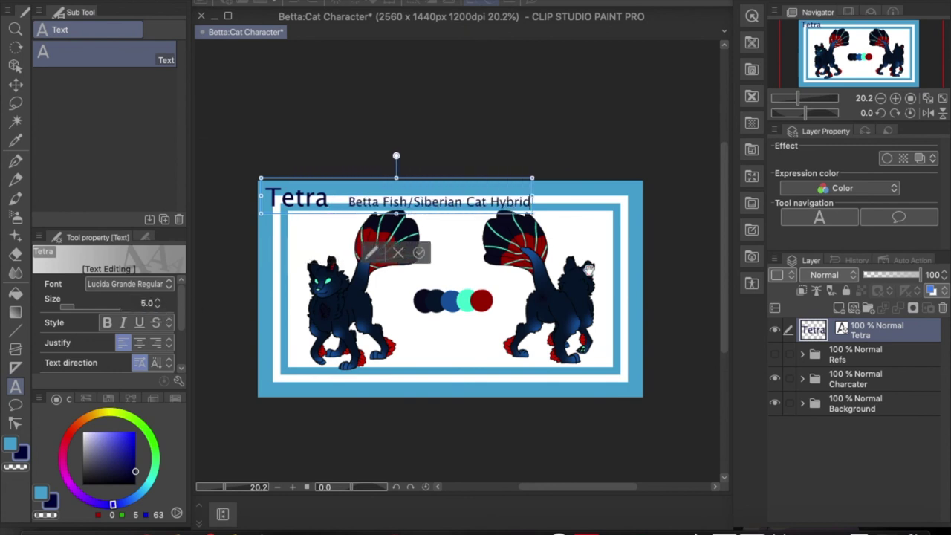
key(BackSpace)
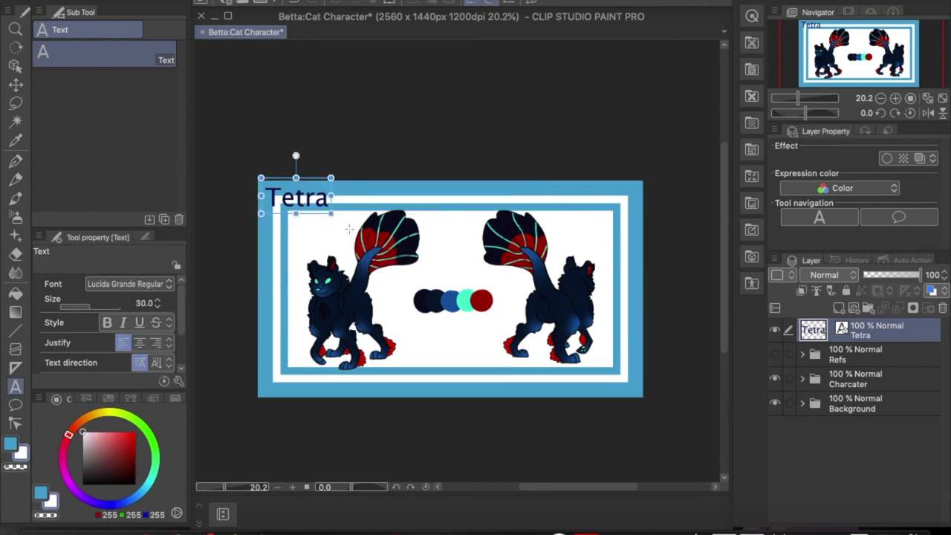
key(ctrl+z)
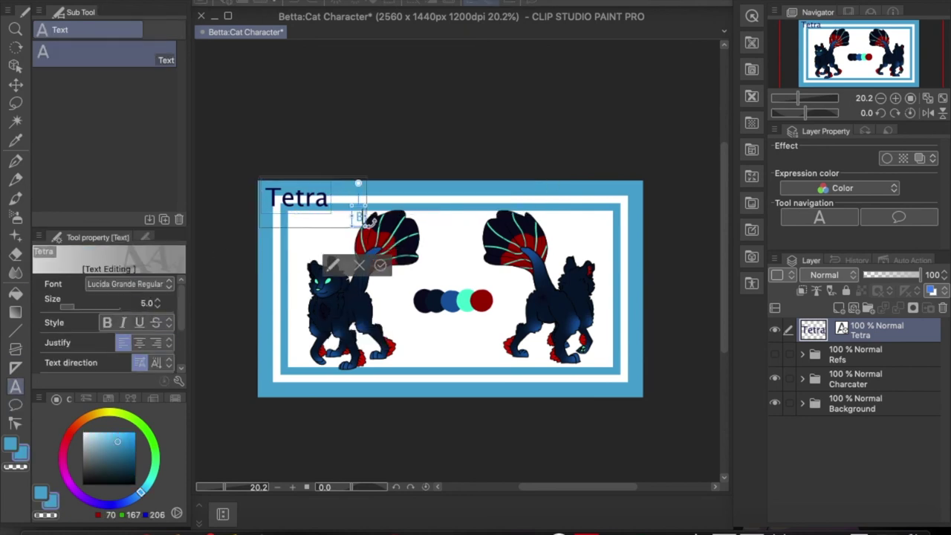
Add the separate light blue text "Betta Fish / Siberian cat Hybrid" at size 5.0 beside the title along the upper frame
drag(380, 198, 507, 210)
scroll(363, 255, up, 3)
scroll(630, 116, down, 2)
scroll(490, 155, up, 1)
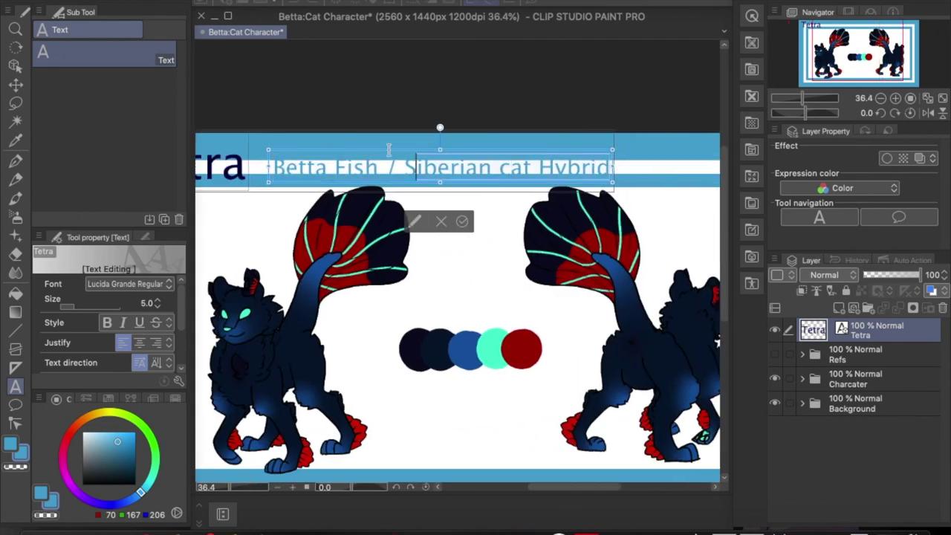
Change the subtitle to dark navy text reading "Betta Fish / Siberian Cat" and nudge it closer to the title
key(Escape)
click(276, 165)
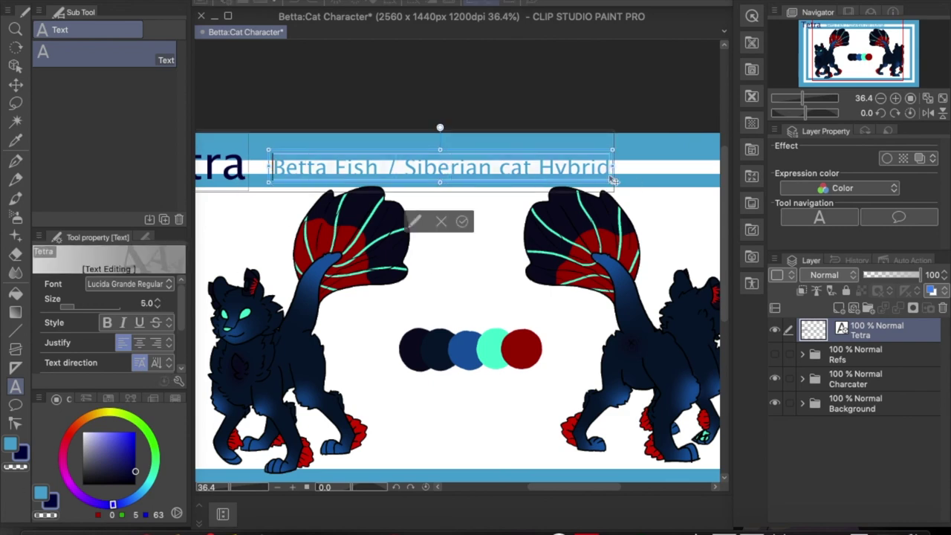
key(Escape)
click(277, 165)
key(ctrl+a)
click(523, 167)
key(BackSpace)
key(BackSpace)
key(BackSpace)
text(Cat)
scroll(500, 240, down, 1)
click(463, 240)
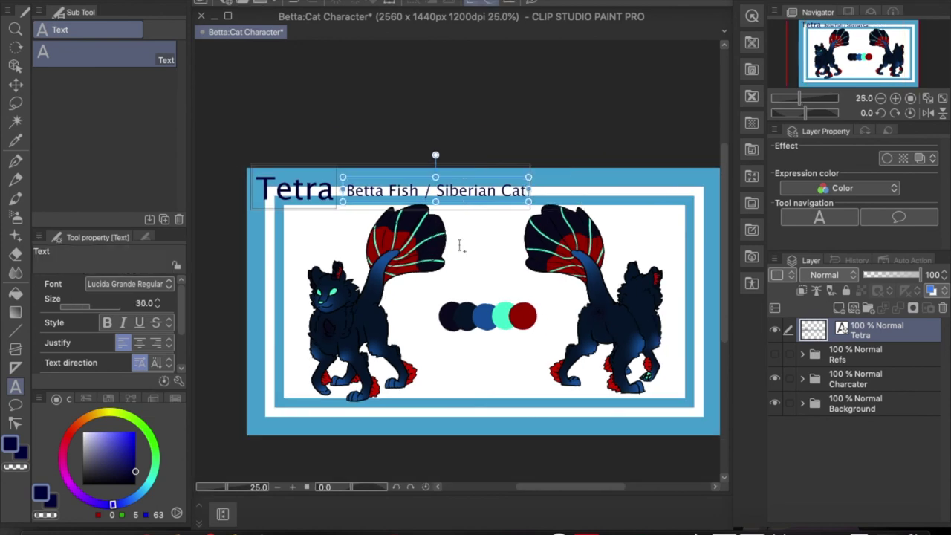
click(308, 195)
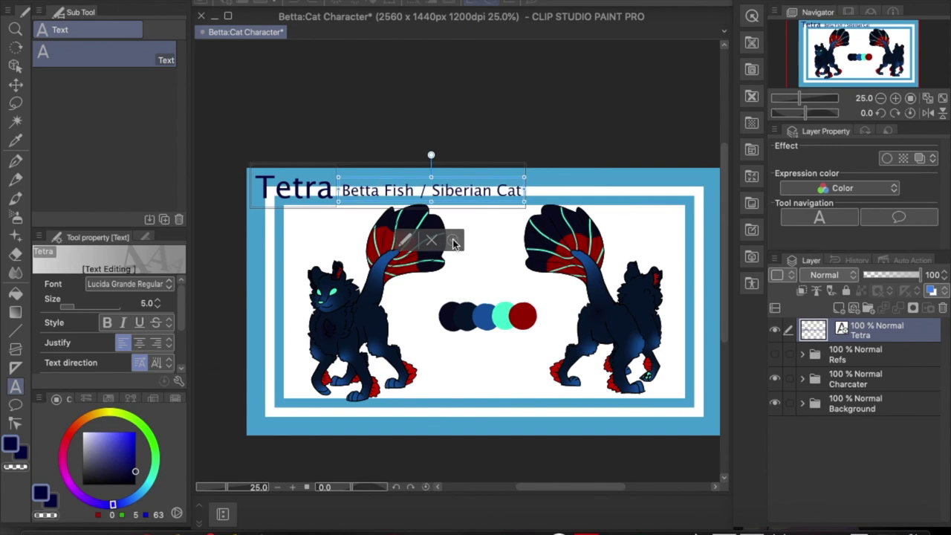
click(316, 247)
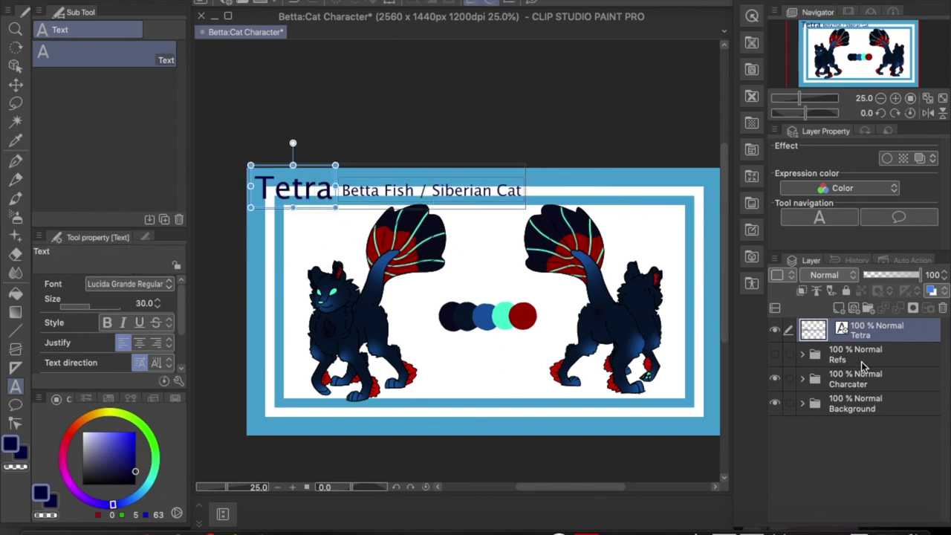
Put the text layer, renamed Text, in a new folder named ID and add an empty layer above it
click(868, 308)
click(883, 359)
click(838, 308)
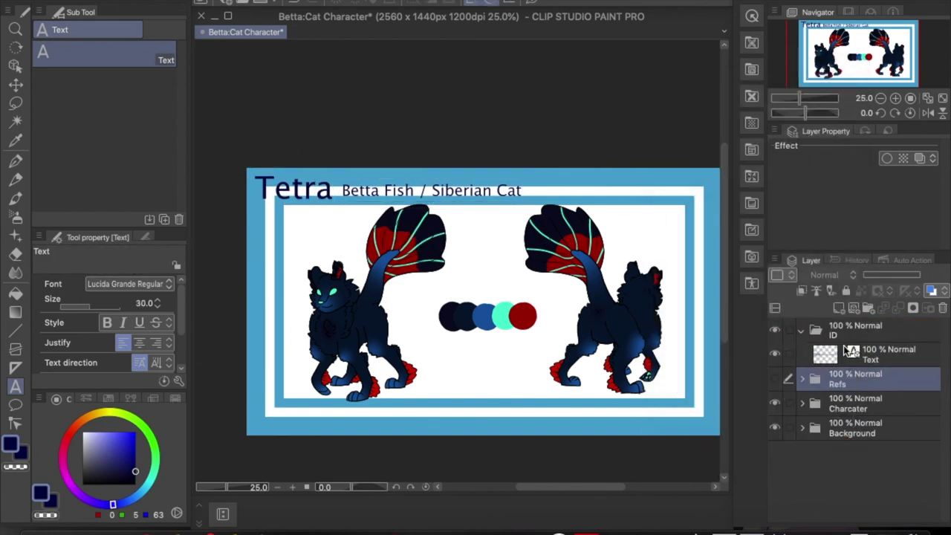
Handwrite the date 1-4-20 and the artist's signature in navy with the size 5.0 G-pen on the frame's upper-right white band
key(p)
scroll(648, 205, up, 2)
scroll(505, 297, right, 3)
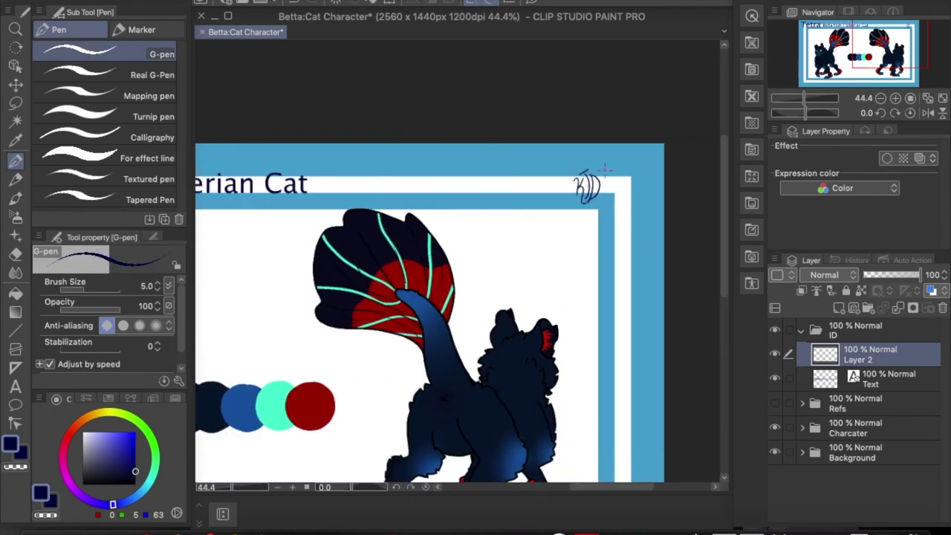
scroll(534, 176, up, 3)
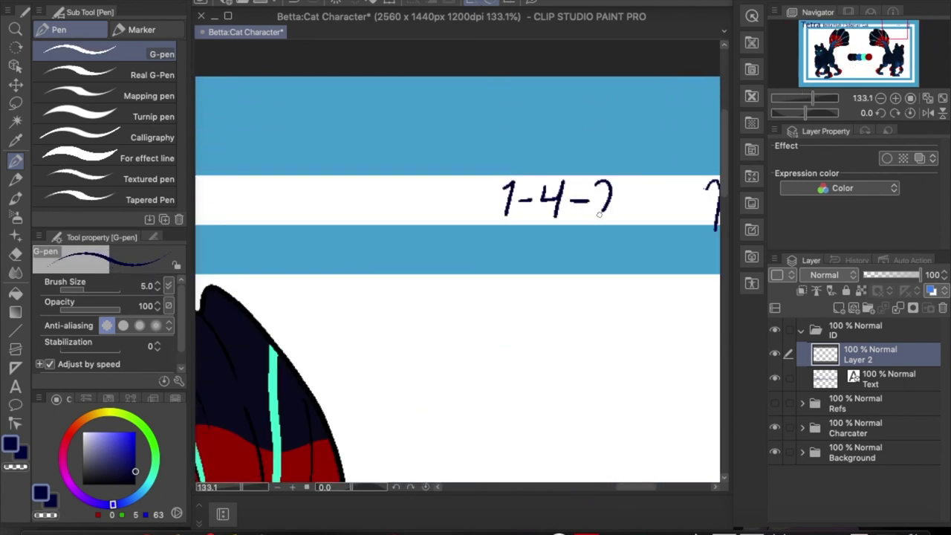
key(ctrl+0)
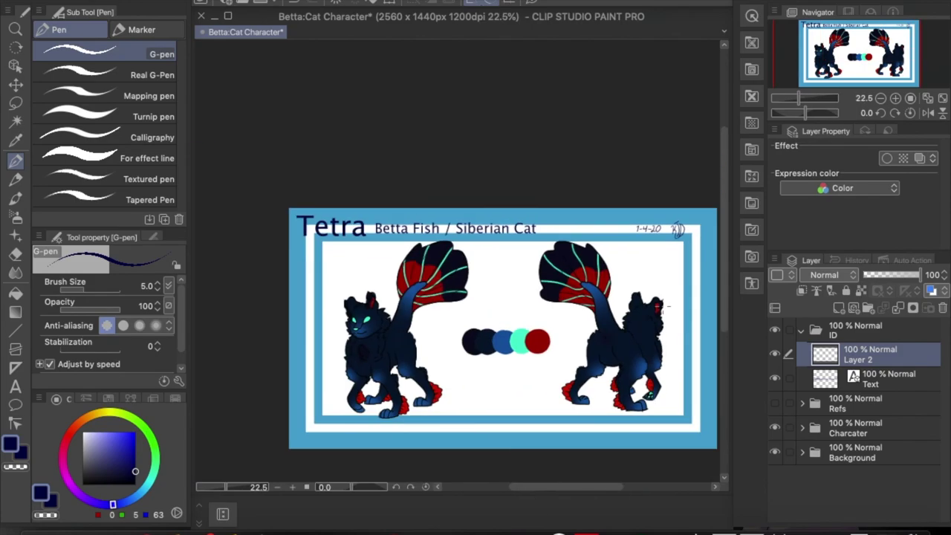